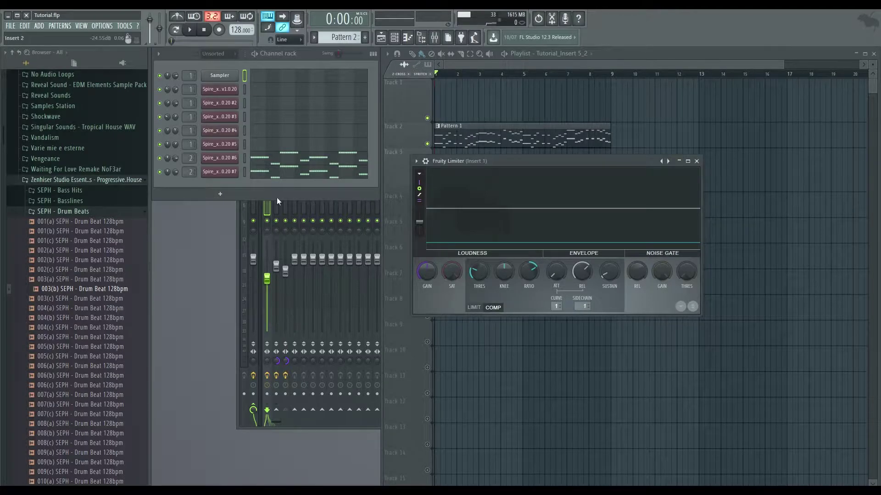
- Replace the Pattern 1 clip in the playlist with the 003(b) SEPH - Drum Beat 128bpm sample at the start of Track 1
click(407, 101)
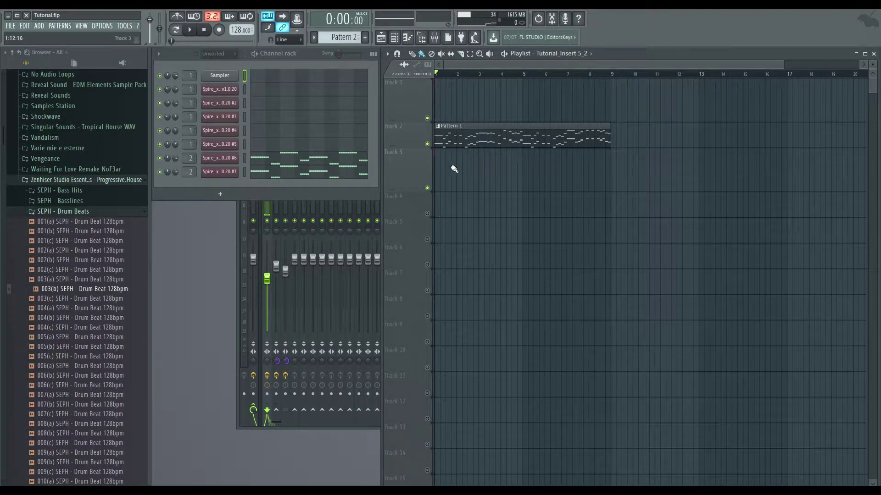
drag(105, 294, 454, 160)
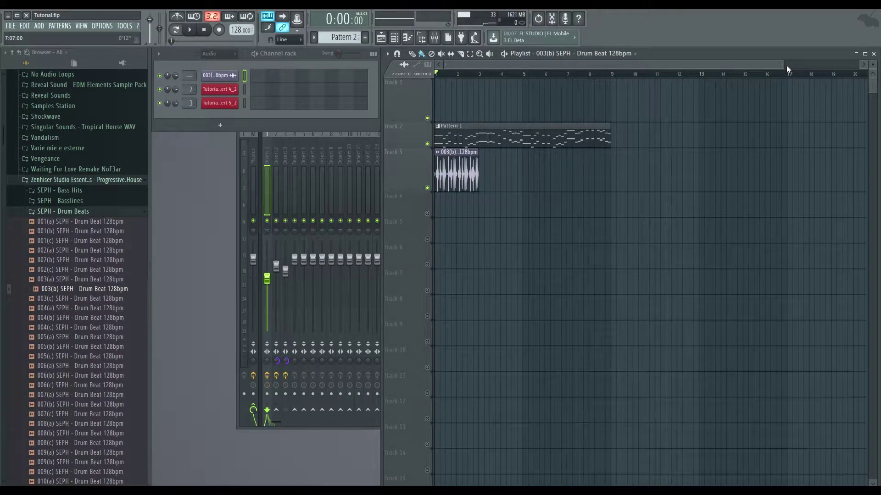
right_click(443, 131)
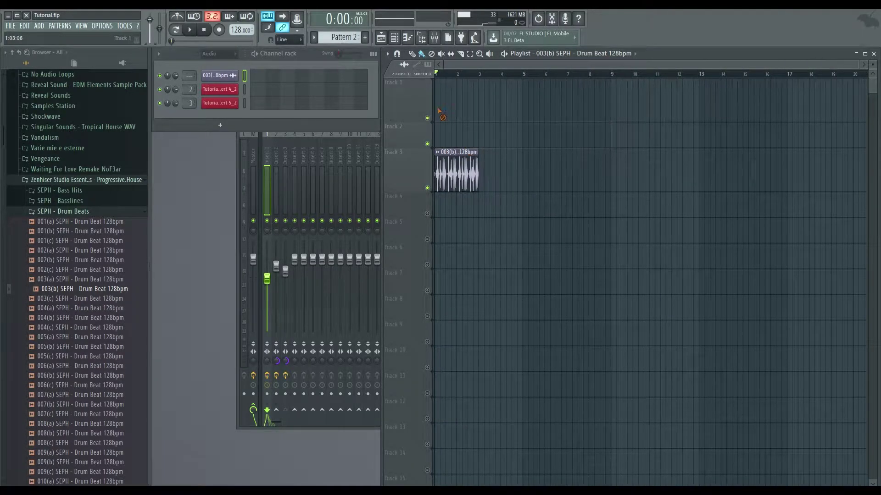
drag(435, 171, 456, 81)
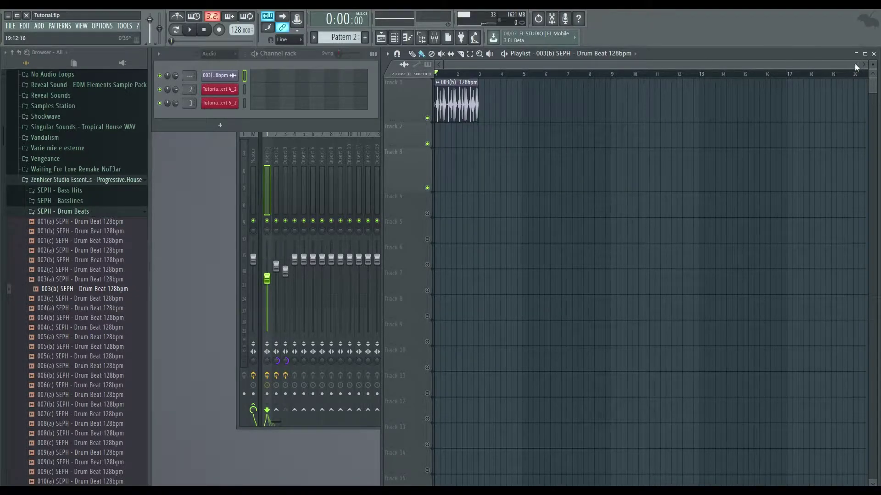
- Stretch the drum beat clip in its current Resample mode to end just past bar 4 and play it back
drag(855, 67, 614, 65)
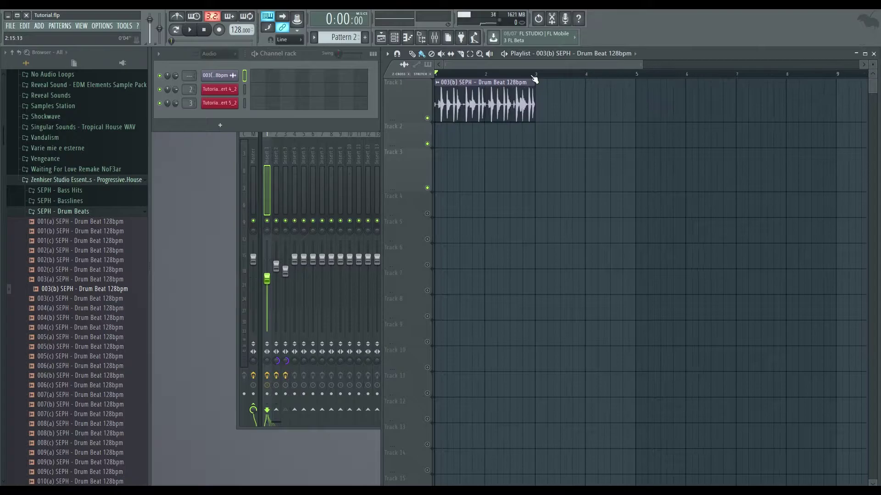
drag(533, 82, 591, 82)
key(ctrl+b)
right_click(599, 82)
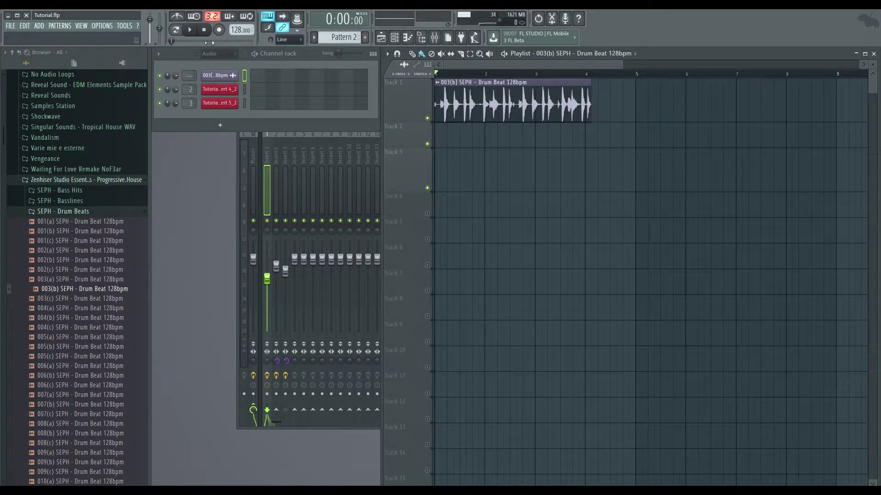
click(189, 29)
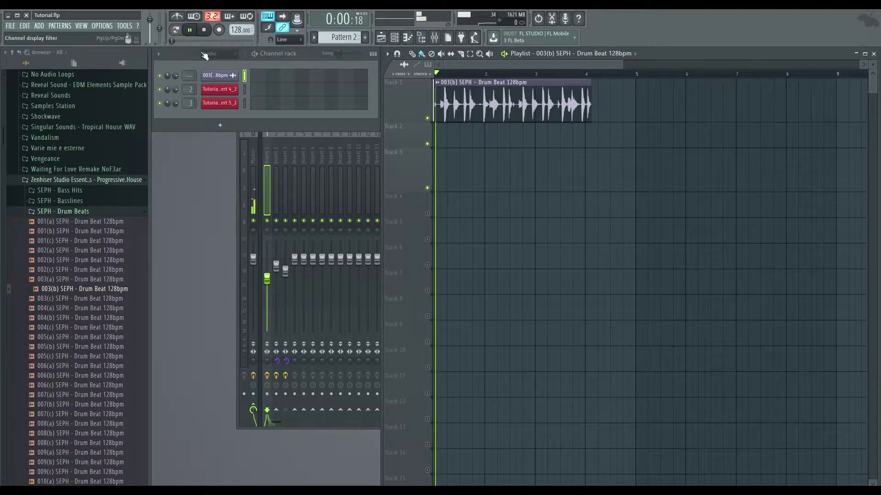
key(space)
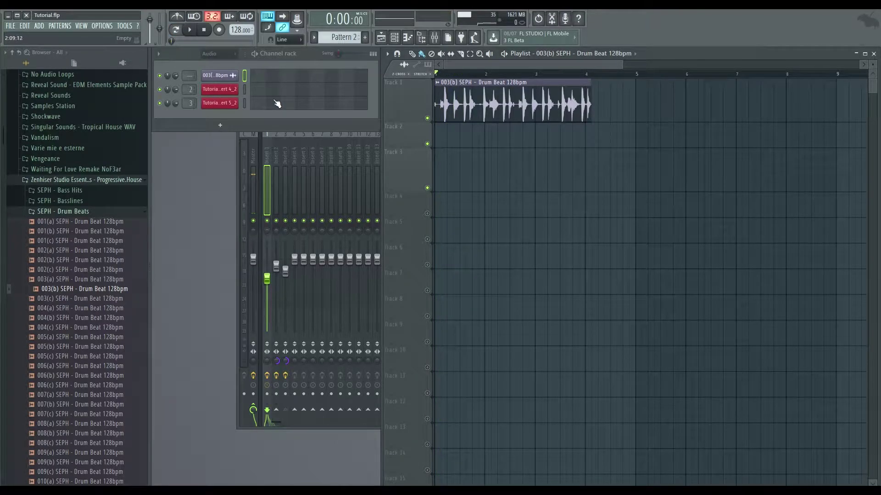
- Undo the drum beat clip's stretch and the playlist edits made after it
key(ctrl+alt+z)
key(ctrl+alt+z)
key(ctrl+alt+z)
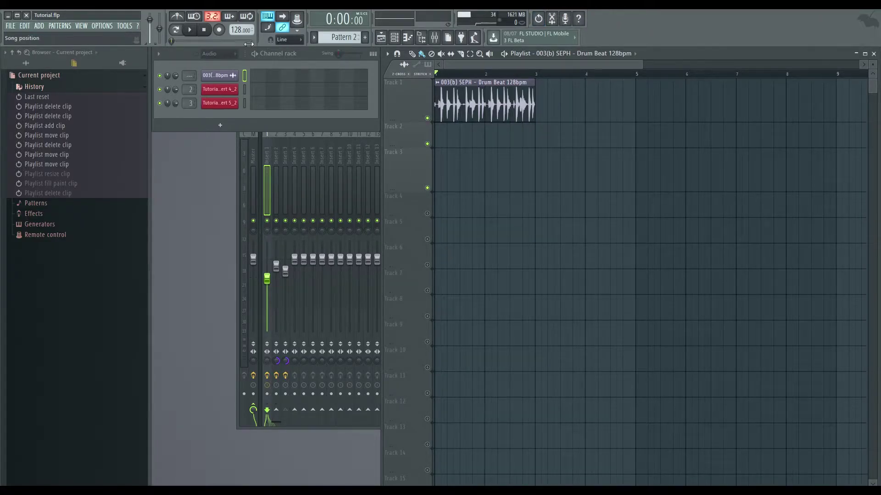
- Set the drum beat channel's time stretching mode to Stretch and play the clip at its original length
click(236, 78)
click(387, 144)
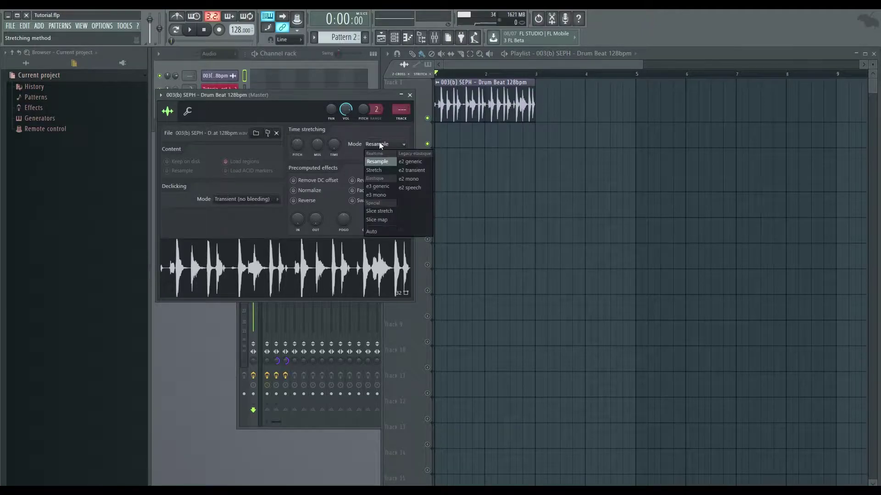
click(374, 171)
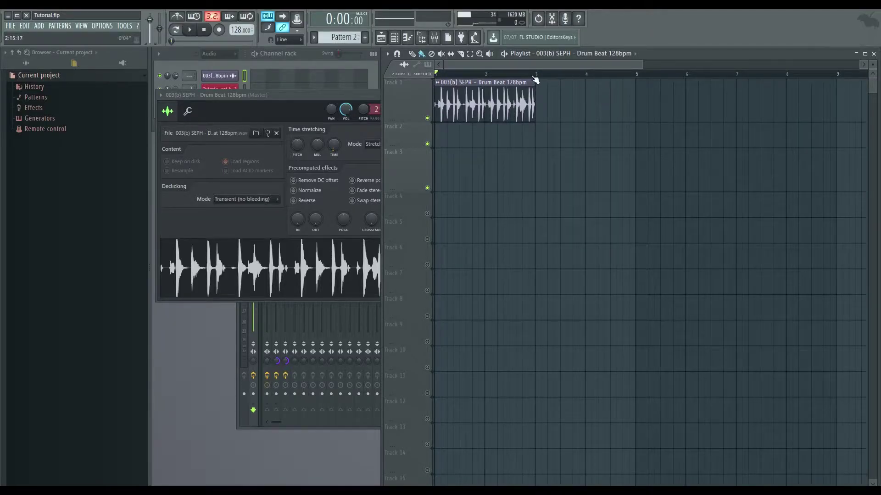
key(space)
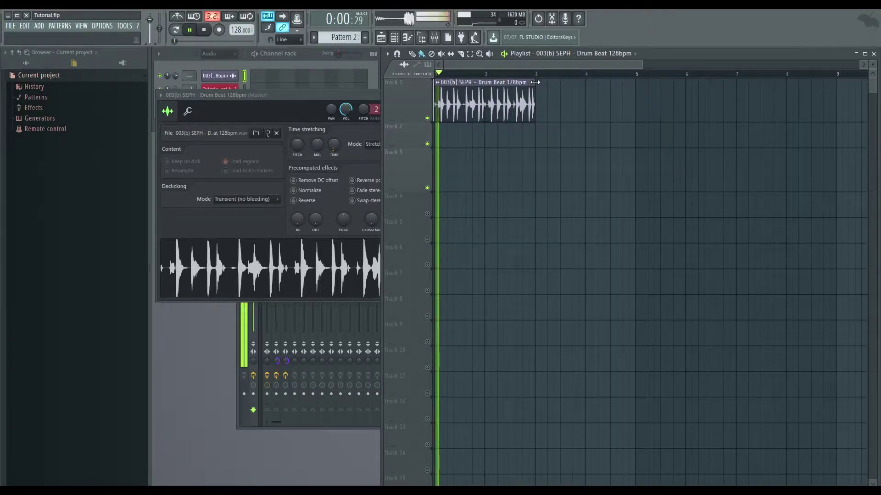
key(space)
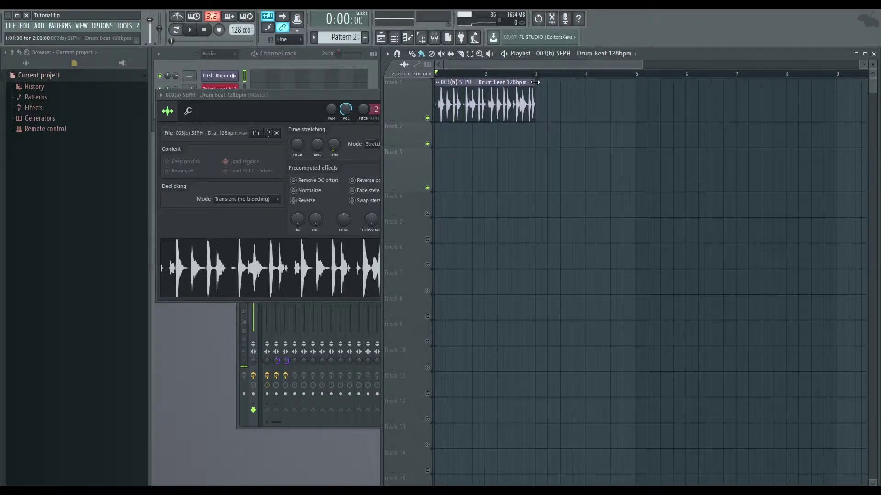
- Stretch the drum beat clip to end at bar 4 and play it back
drag(535, 83, 587, 83)
key(space)
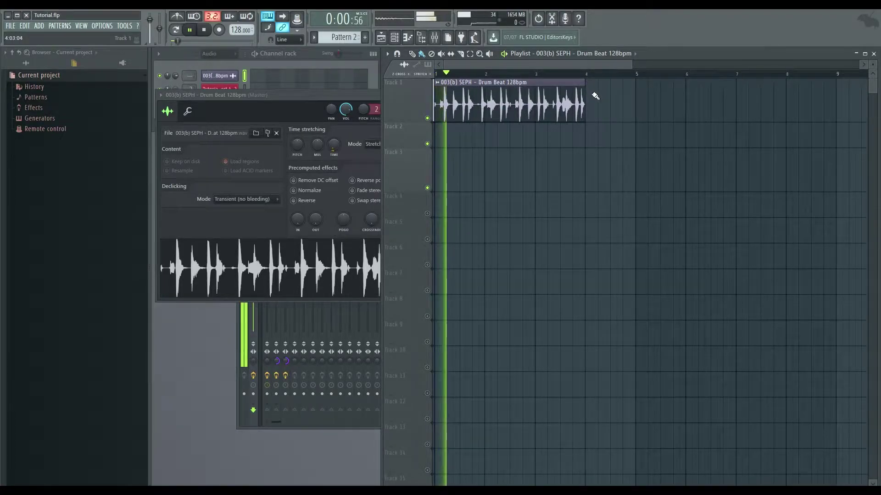
key(space)
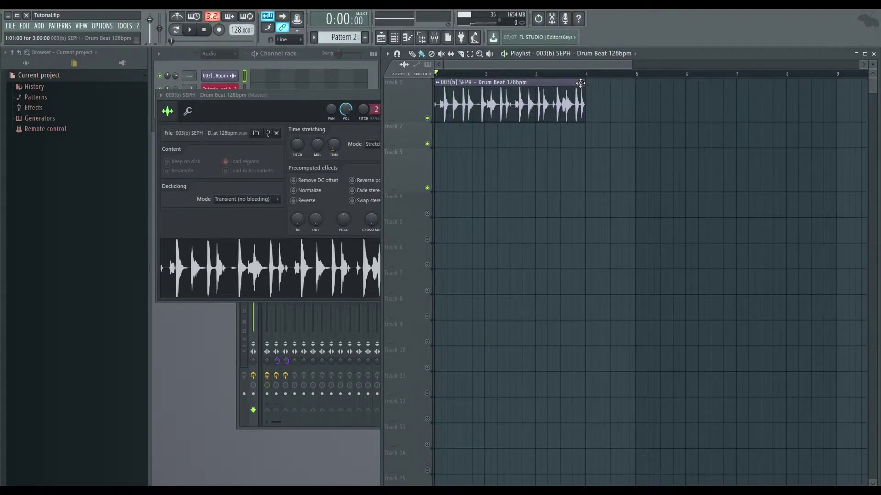
- Compress the drum beat clip to end about a quarter bar before bar 3 and play it back
drag(581, 82, 522, 82)
key(space)
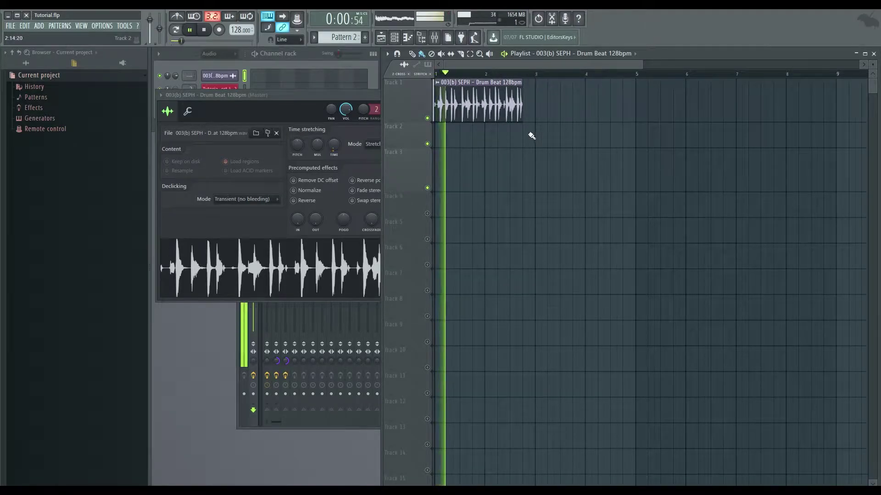
key(space)
- Restore the drum beat clip's end to bar 3 and set its time stretching mode to Resample
drag(523, 83, 534, 83)
click(374, 144)
click(374, 144)
click(377, 162)
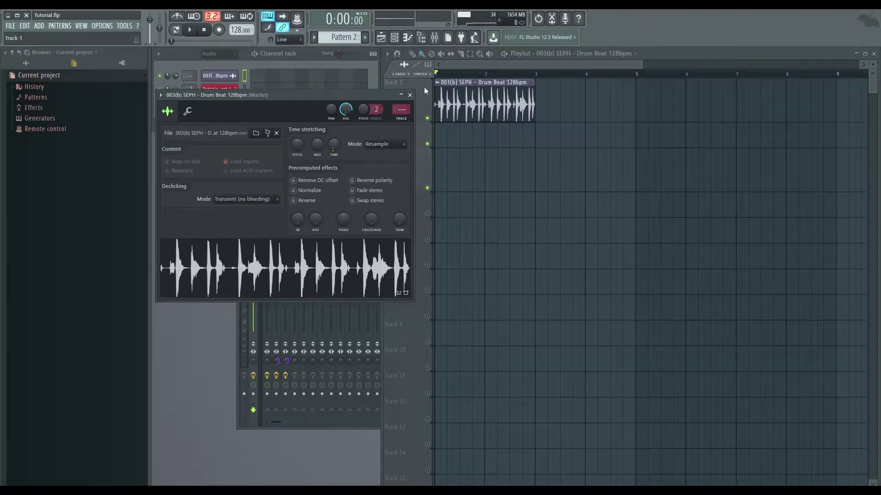
- Run the macro that switches all audio clips to realtime stretching and accept its confirmation
click(124, 26)
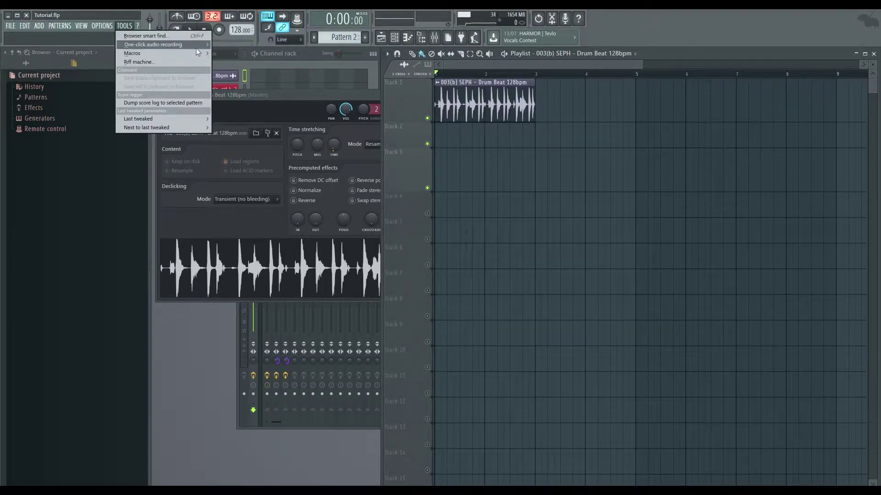
mouse_move(202, 54)
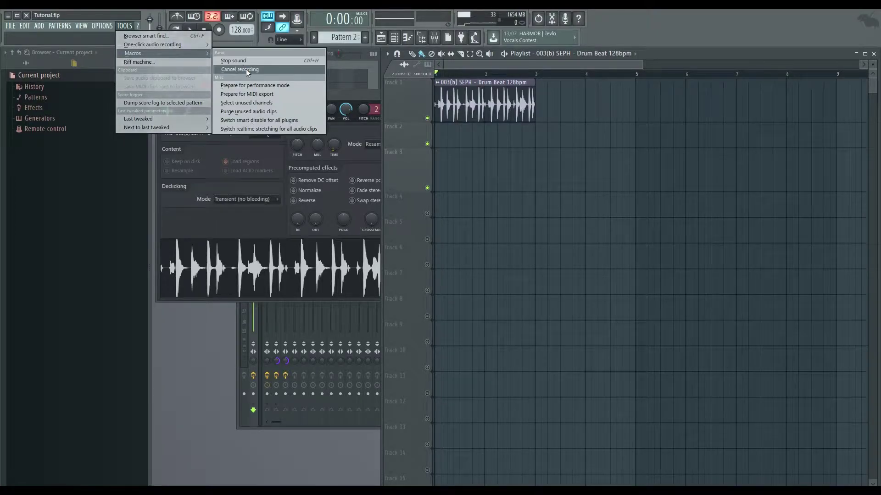
click(276, 130)
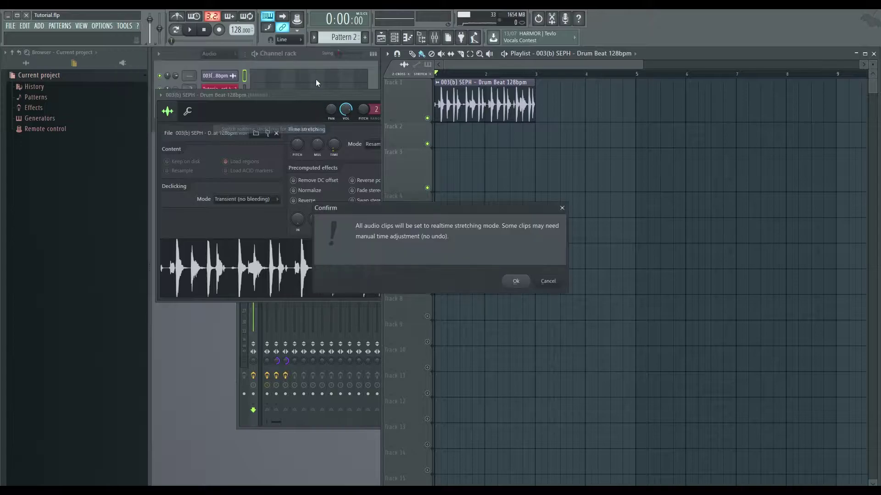
click(521, 283)
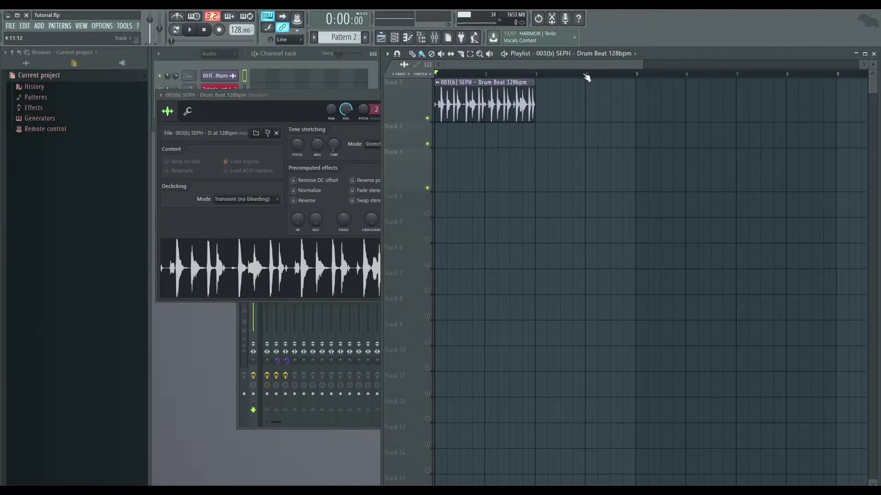
- Play the drum beat clip back while varying the project tempo
key(space)
mouse_move(245, 27)
mouse_down()
mouse_move(246, 15)
mouse_move(246, 45)
mouse_move(246, 28)
mouse_up()
key(space)
mouse_move(534, 84)
mouse_down()
mouse_move(553, 85)
mouse_move(534, 85)
mouse_up()
- Show the Unsorted channel group and open the Sampler channel's piano roll
click(305, 53)
click(225, 54)
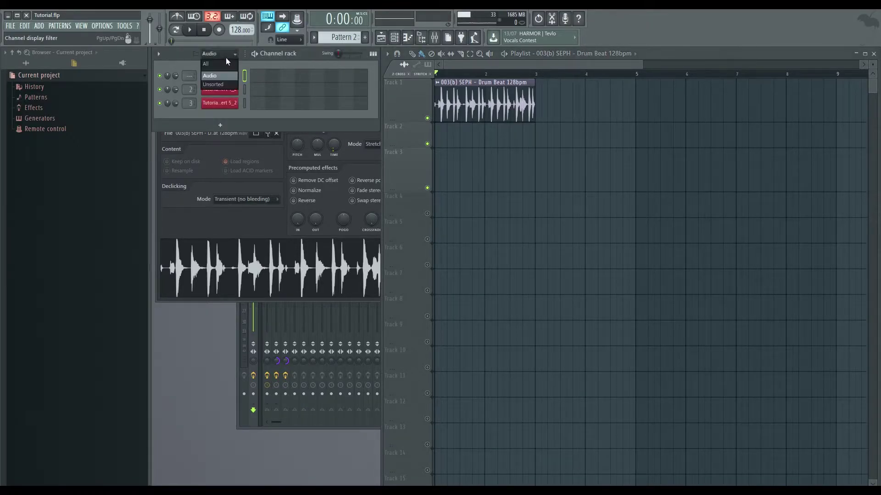
click(215, 85)
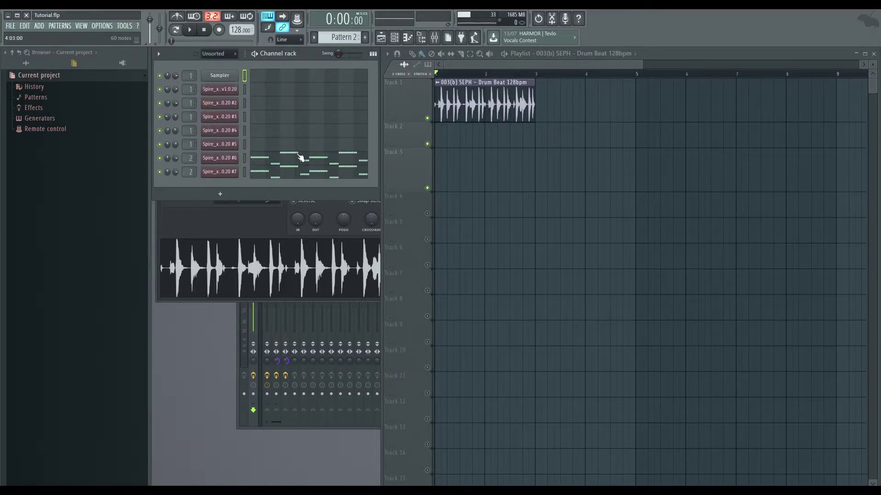
click(294, 82)
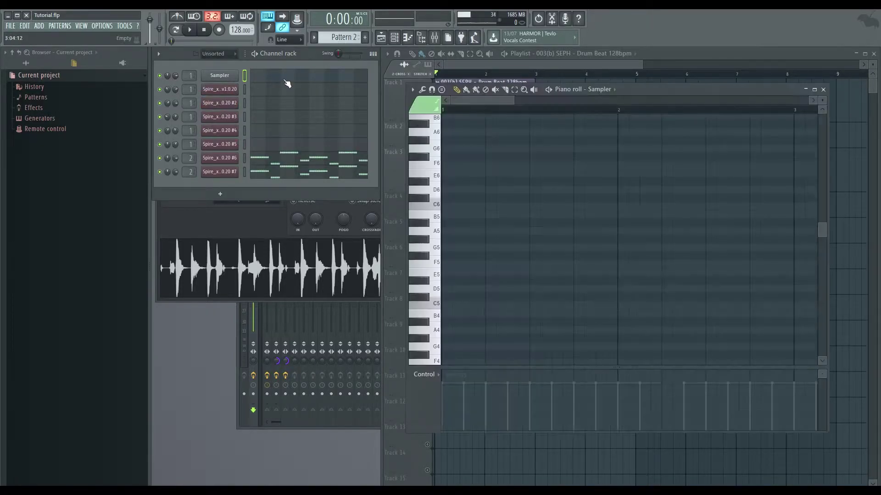
- Open the drum beat channel's settings from the Audio group and place its waveform in the piano roll background
click(233, 54)
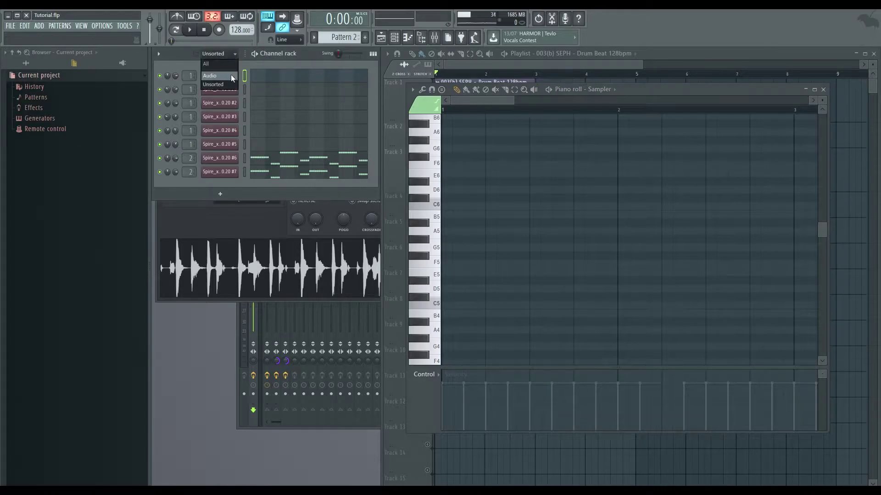
click(231, 77)
click(233, 77)
click(233, 77)
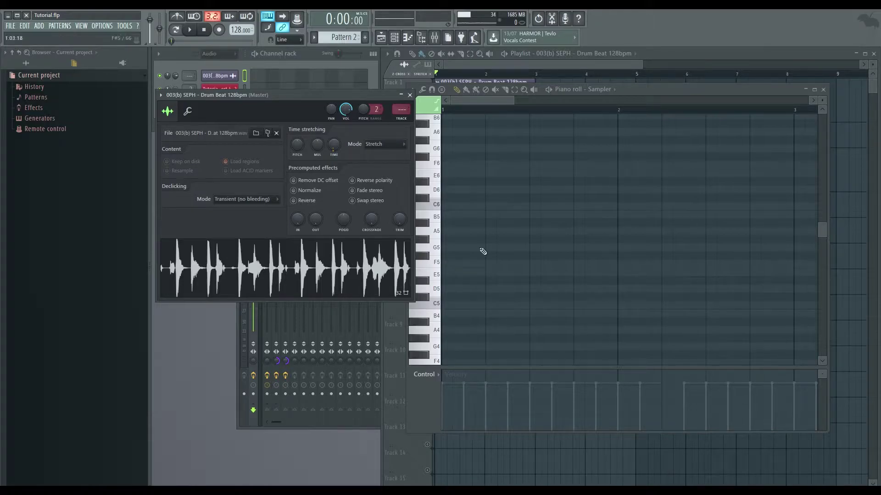
drag(638, 97, 661, 84)
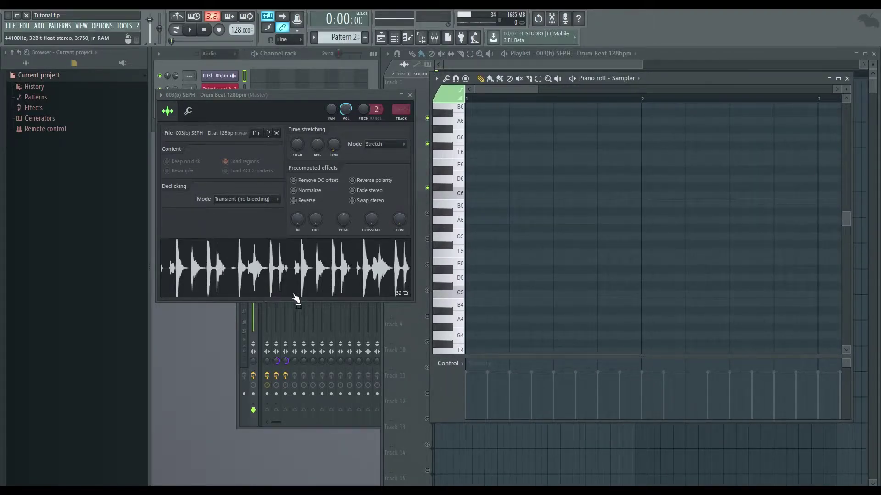
drag(291, 296, 519, 256)
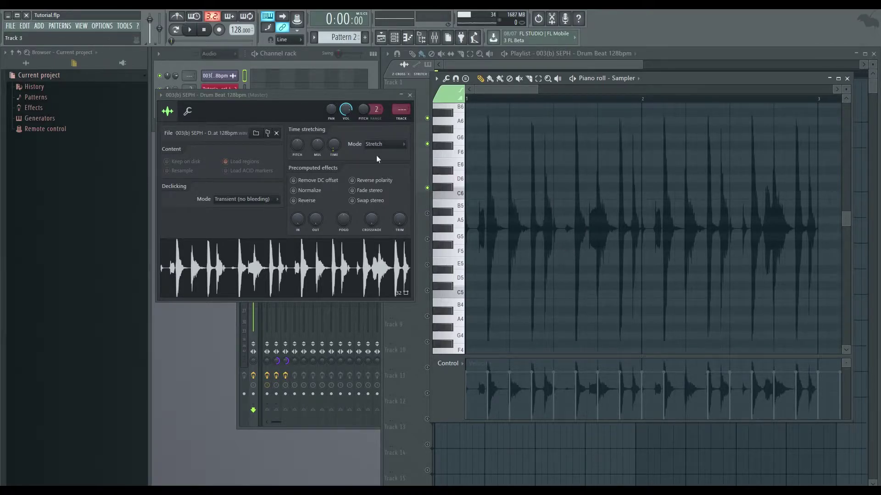
- Examine the notes of the Spire_x86_v1.0.20 #6 channel against the drum waveform in the piano roll, and close the piano roll
click(308, 54)
click(220, 56)
click(221, 85)
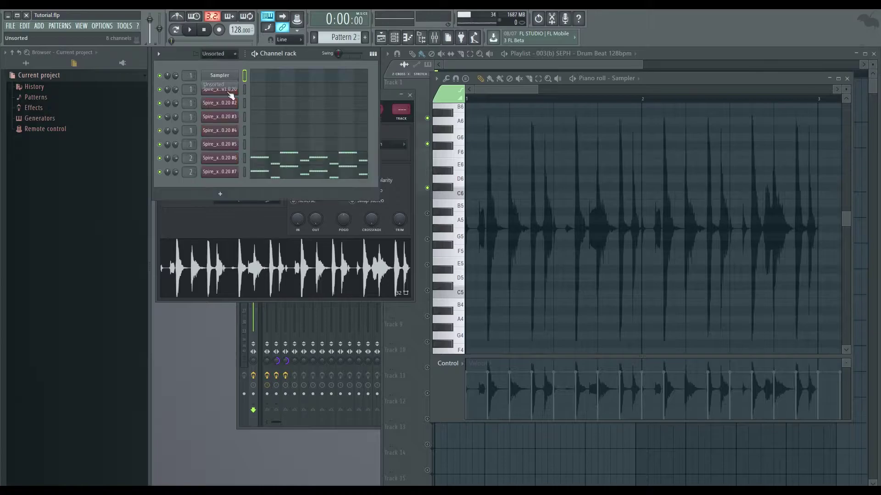
click(293, 157)
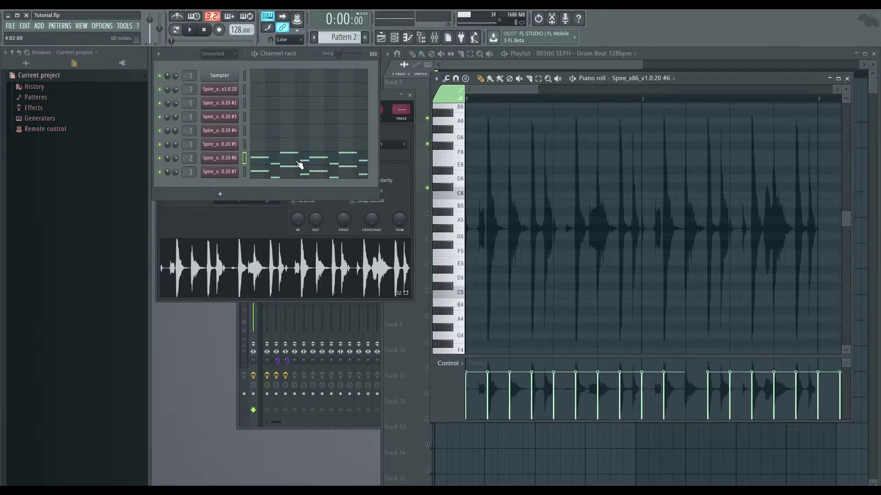
scroll(743, 117, down, 5)
scroll(743, 157, down, 4)
scroll(744, 157, up, 3)
scroll(747, 160, down, 2)
scroll(747, 160, up, 1)
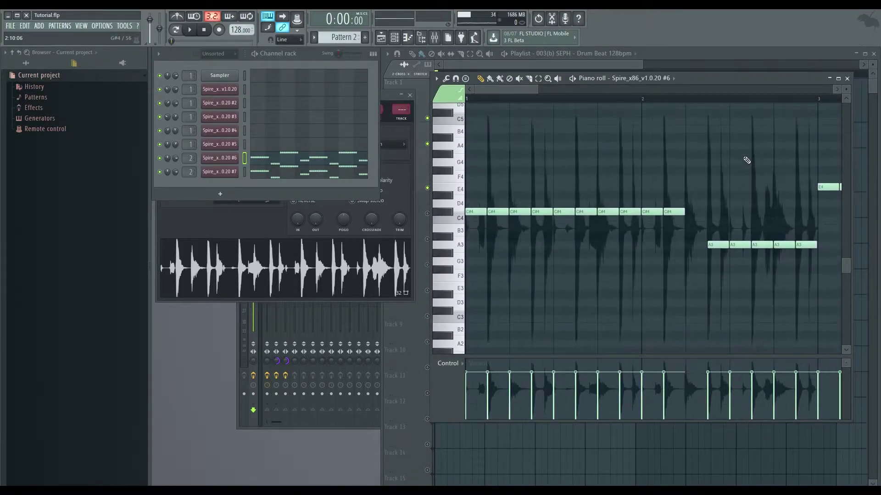
click(848, 79)
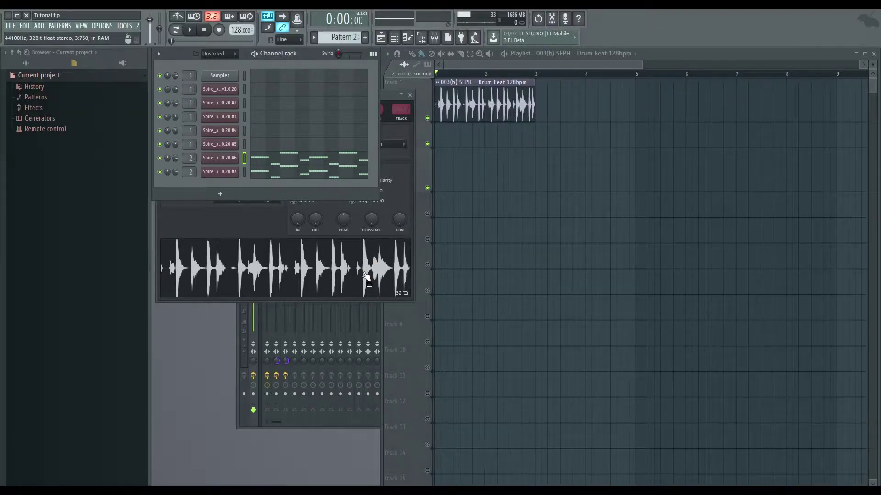
- Close Tutorial.flp without saving, and decline the content library search for its missing data files when it reopens
click(27, 15)
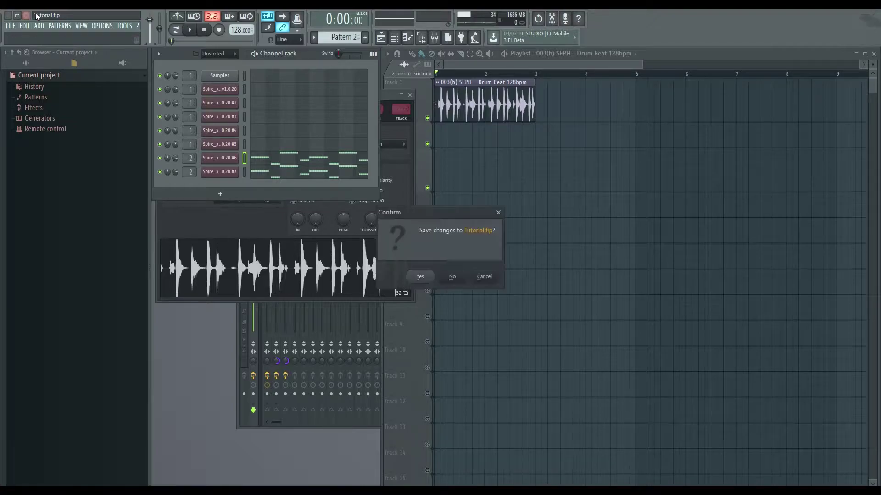
click(448, 277)
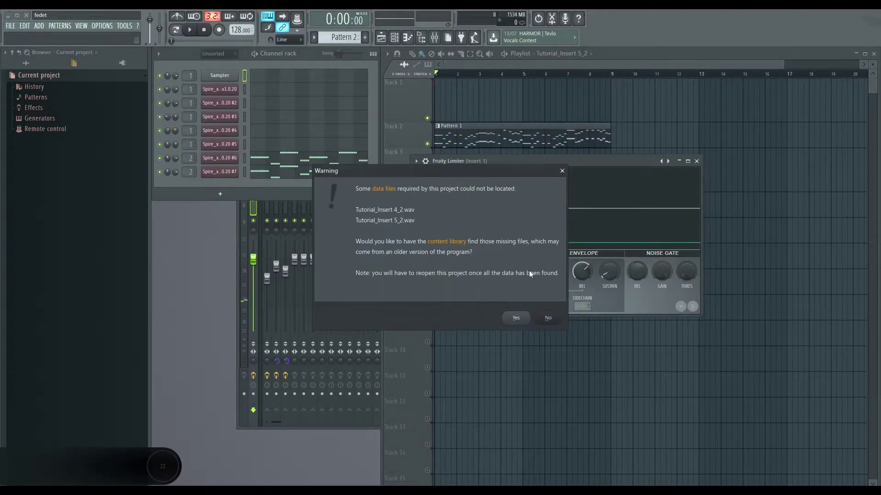
click(548, 318)
click(397, 101)
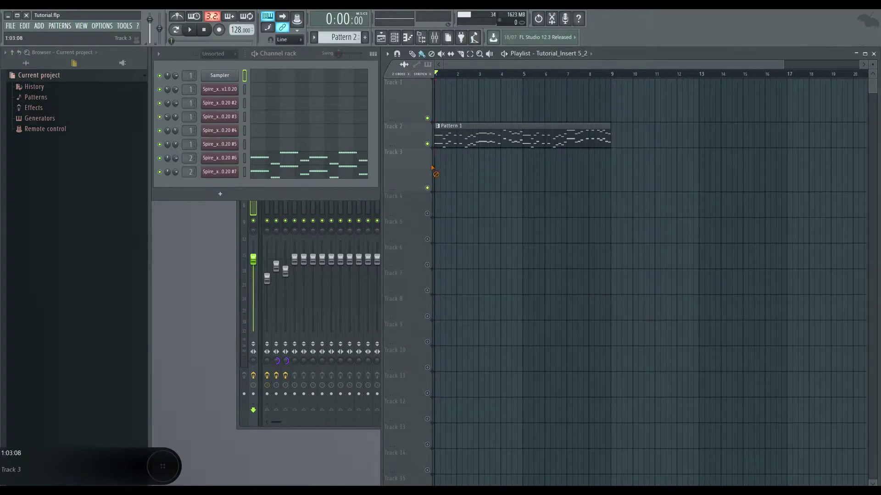
- Remove the Pattern 1 clip from Track 2 and place the 003(b) SEPH - Drum Beat 128bpm sample at the start of Track 1
right_click(471, 137)
click(33, 66)
drag(90, 290, 450, 153)
drag(462, 157, 432, 81)
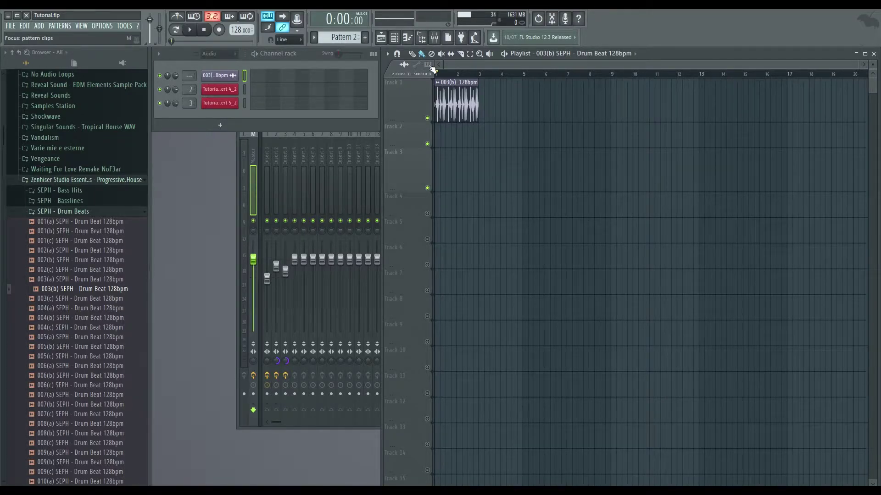
- Show the Unsorted channel group, open the Sampler channel's piano roll and maximize its window
click(219, 54)
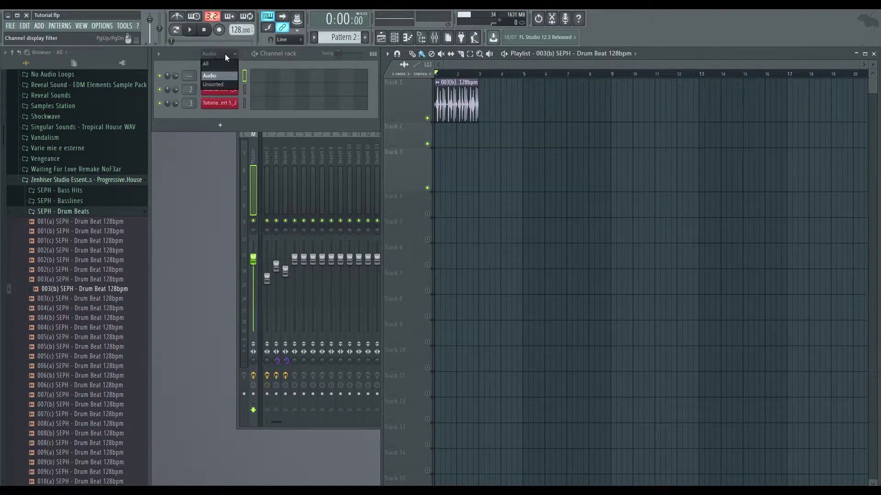
click(227, 85)
click(271, 77)
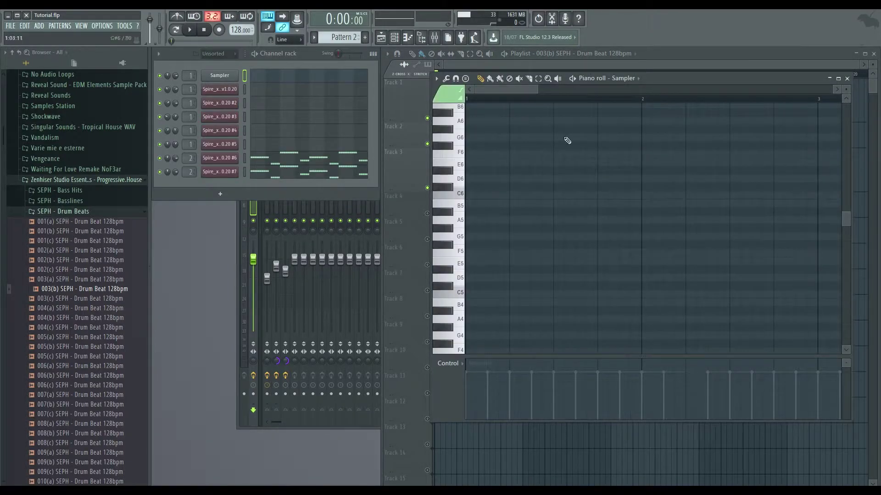
double_click(710, 82)
- Set the piano roll's scale highlighting to the Diminished scale with root note F
click(157, 53)
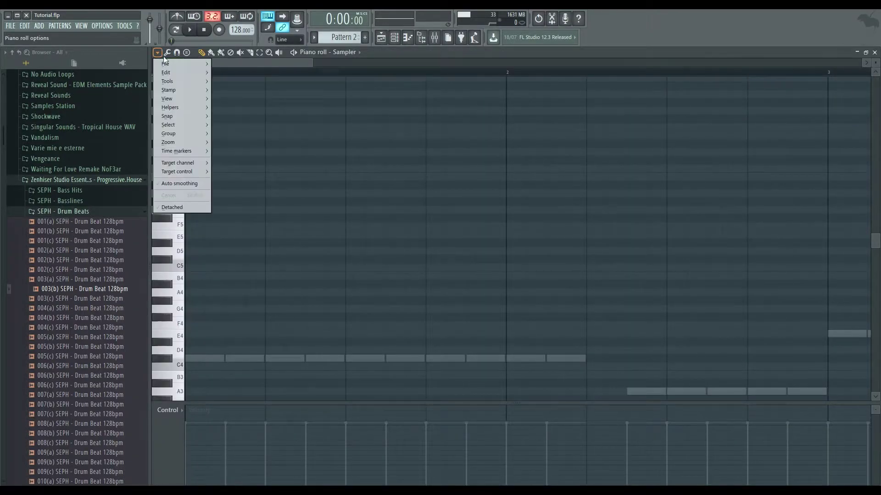
mouse_move(203, 106)
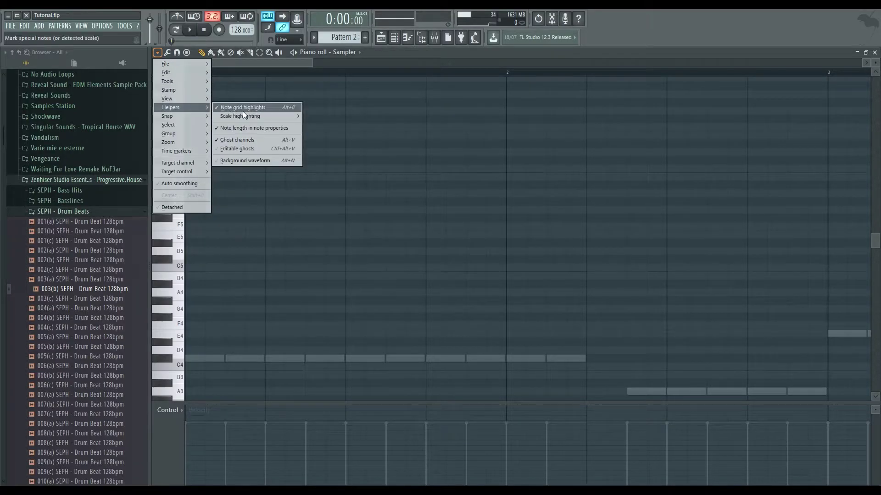
mouse_move(255, 118)
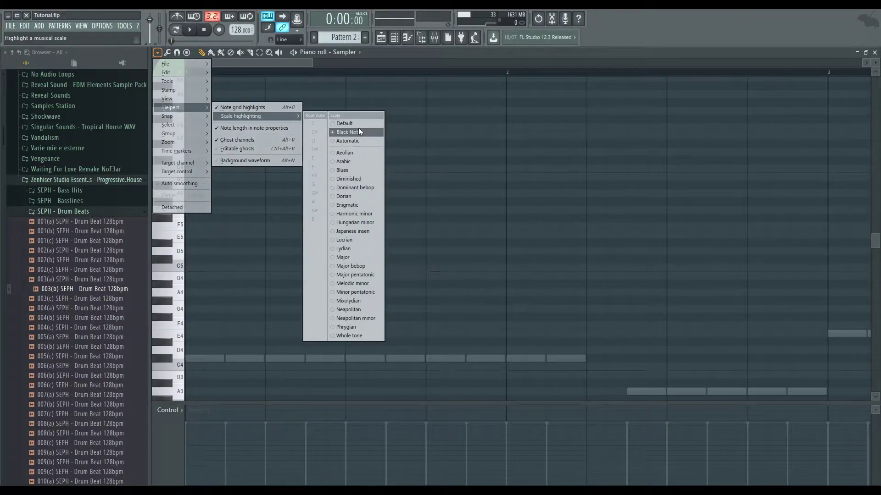
click(353, 180)
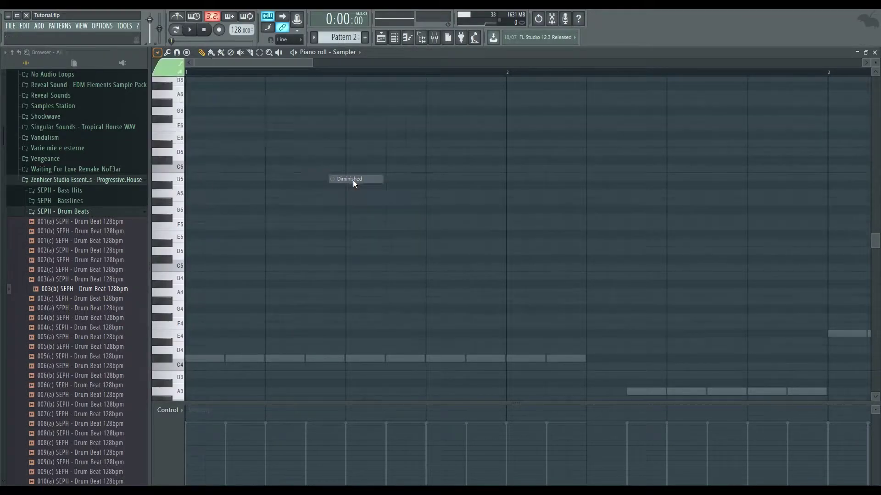
click(157, 52)
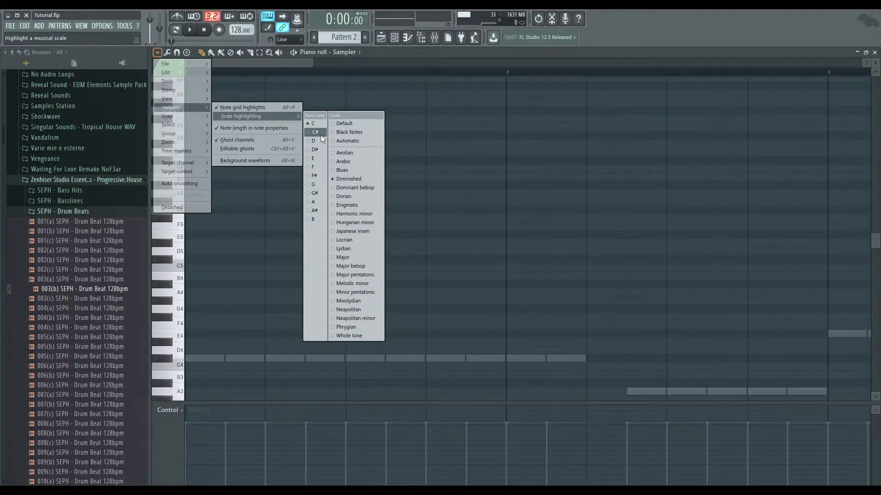
click(314, 167)
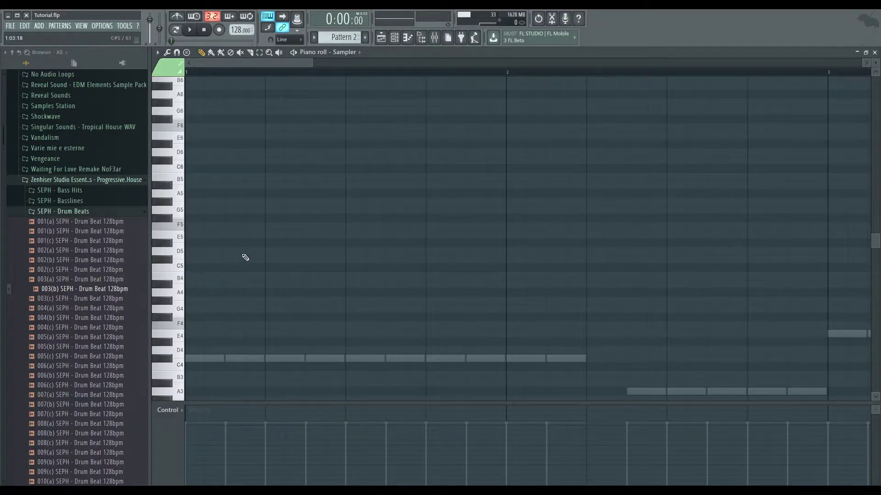
- Draw an ascending run of eight notes across bar 1: F4, G4, G#4, A#4, B4, C#5, D5 and E5
click(189, 325)
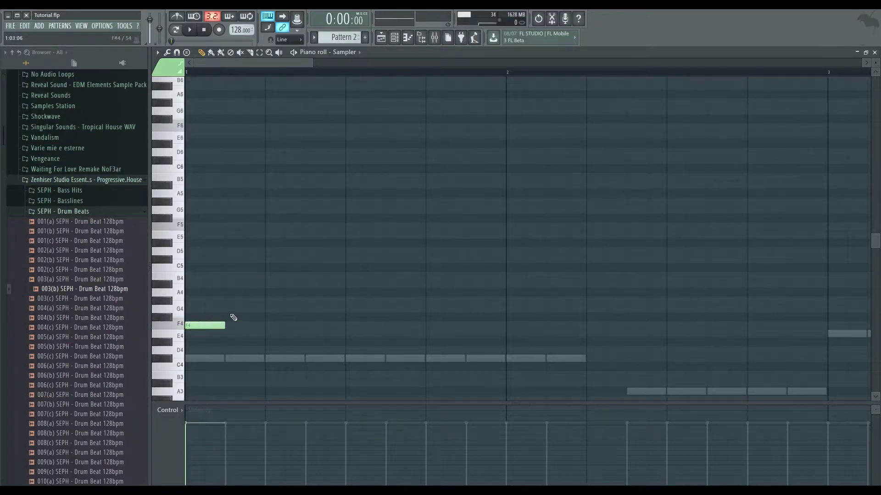
click(229, 309)
click(268, 301)
click(305, 284)
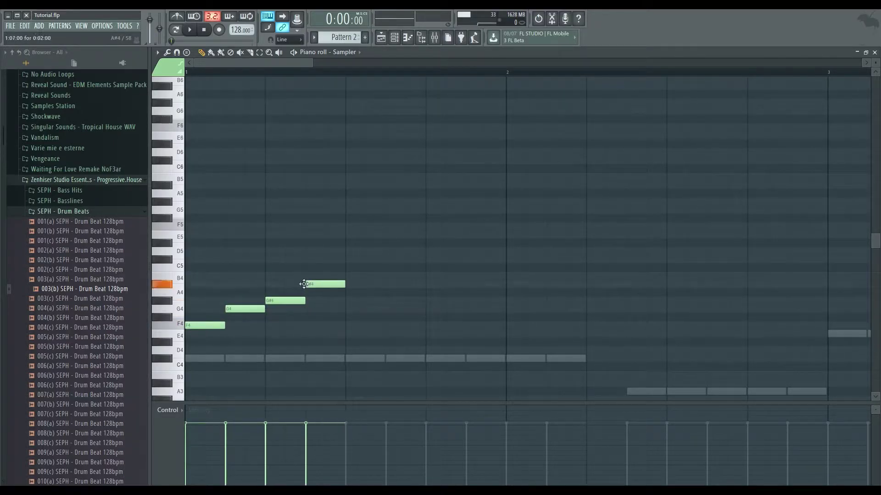
click(349, 275)
click(389, 259)
click(428, 251)
click(469, 235)
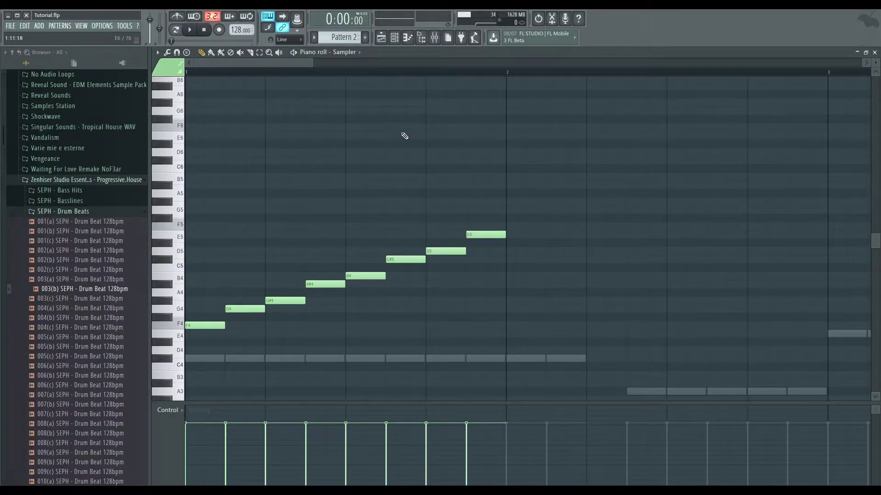
- Delete all notes of the ascending run and set the scale highlighting back to Black Notes
key(ctrl+a)
key(Delete)
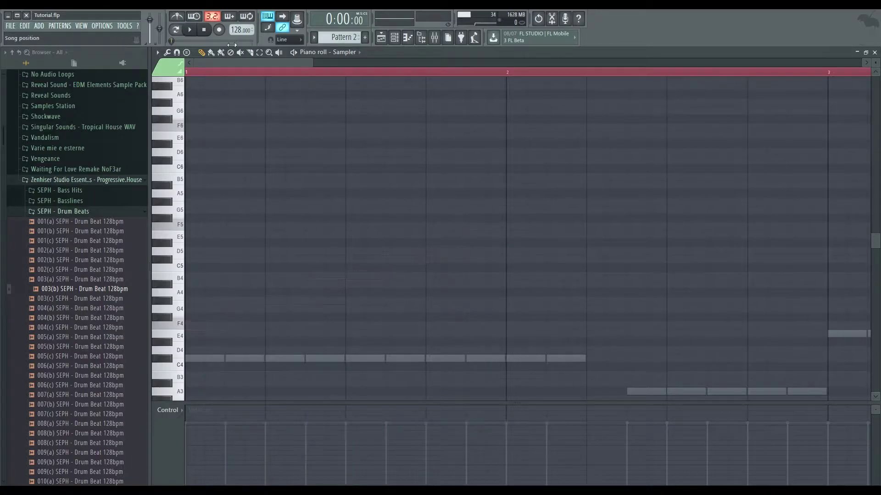
click(193, 73)
click(157, 52)
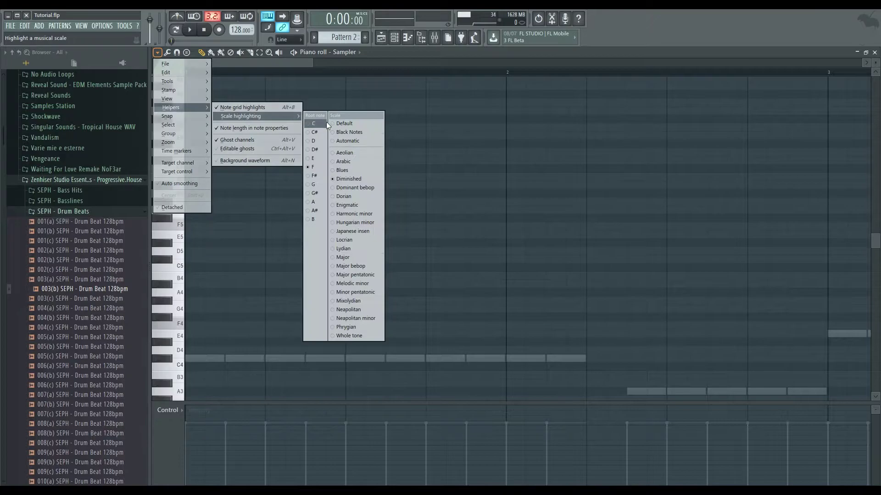
click(338, 131)
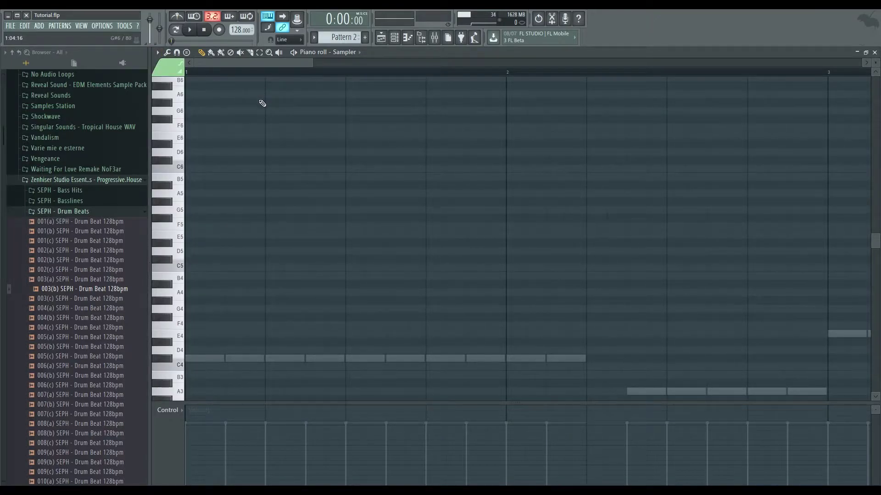
- Try the Modern and Flat keyboard styles in the piano roll, one after the other
click(157, 52)
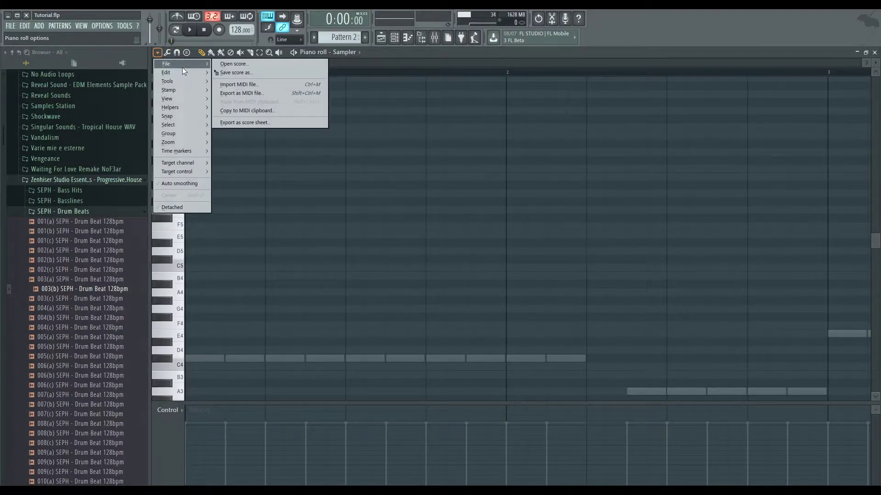
mouse_move(202, 103)
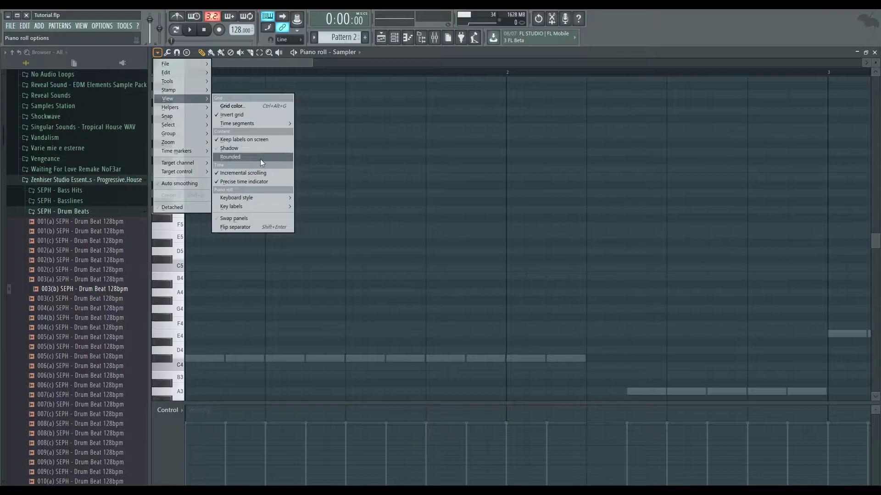
mouse_move(284, 200)
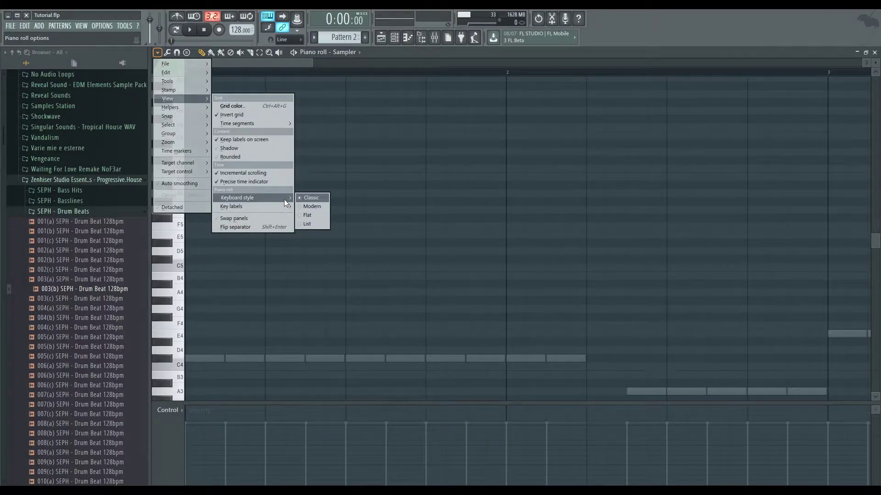
click(311, 207)
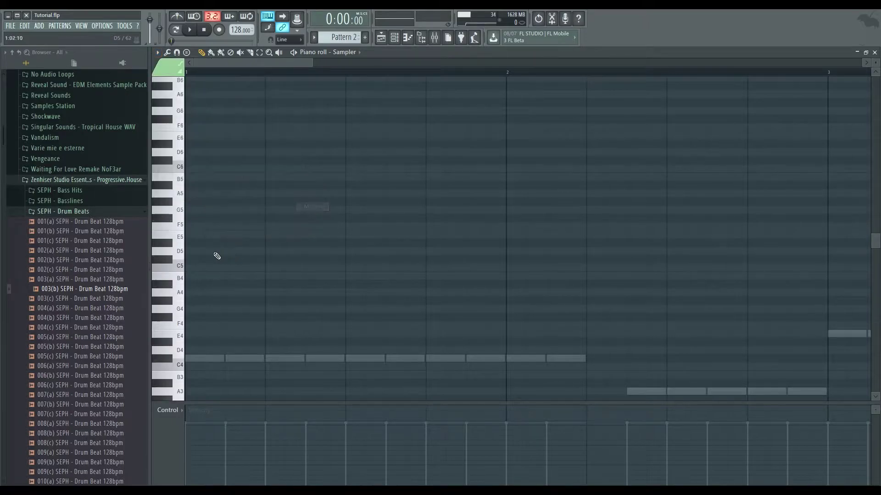
click(158, 53)
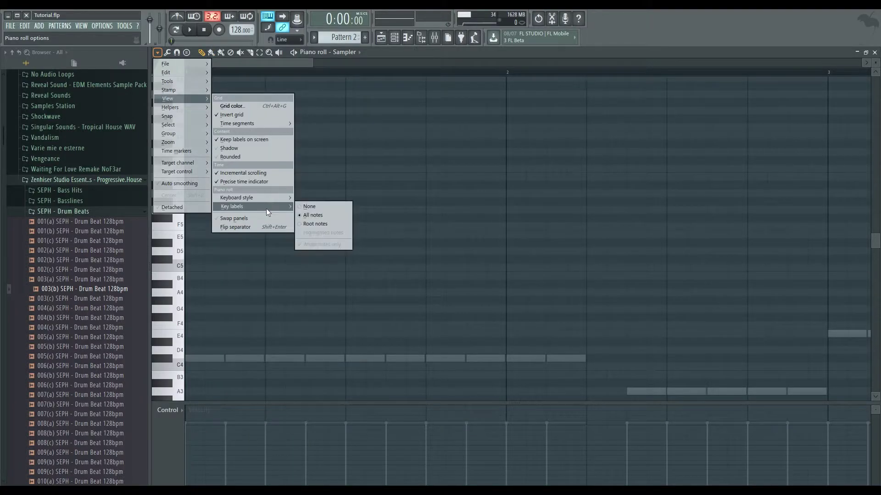
mouse_move(289, 199)
click(305, 215)
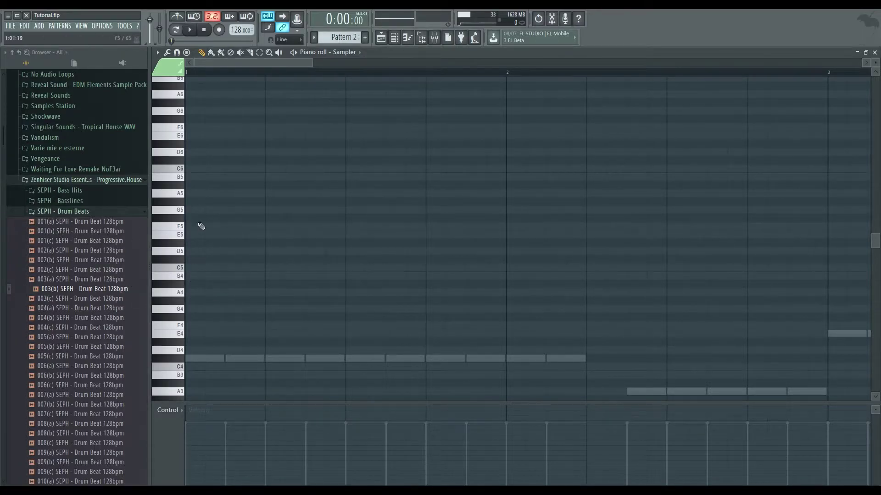
- Change the piano roll's keyboard style to List
click(157, 53)
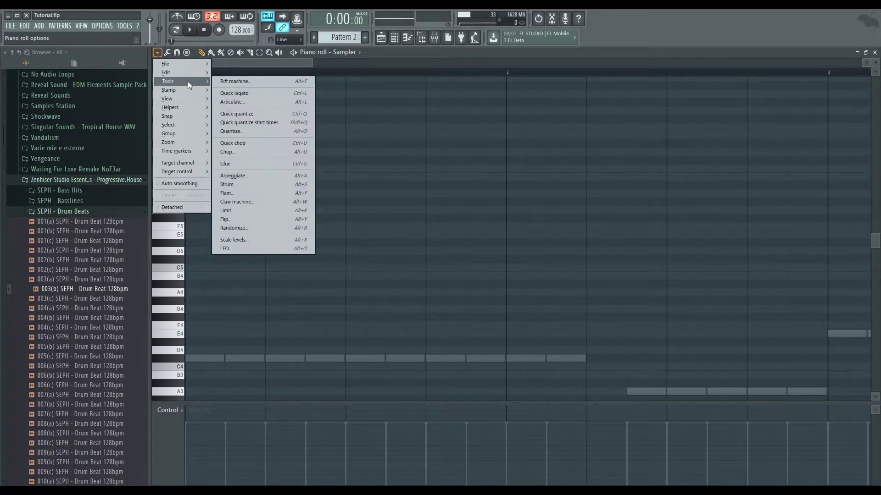
mouse_move(199, 98)
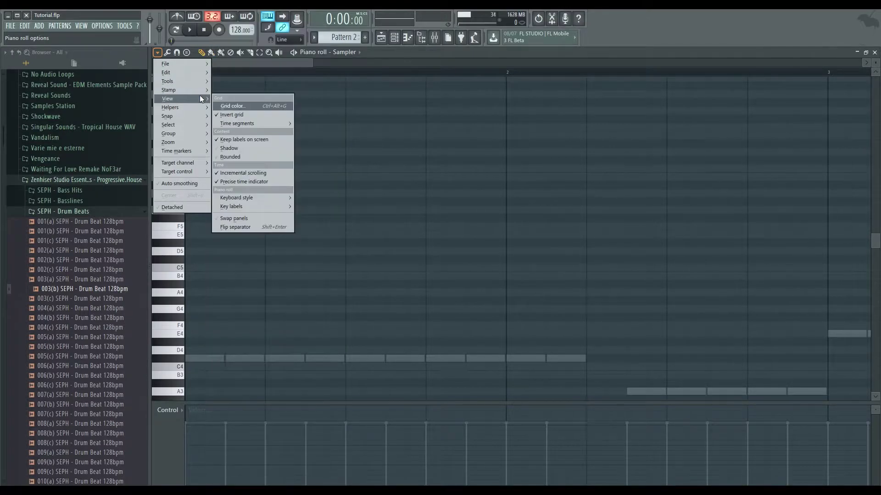
mouse_move(291, 200)
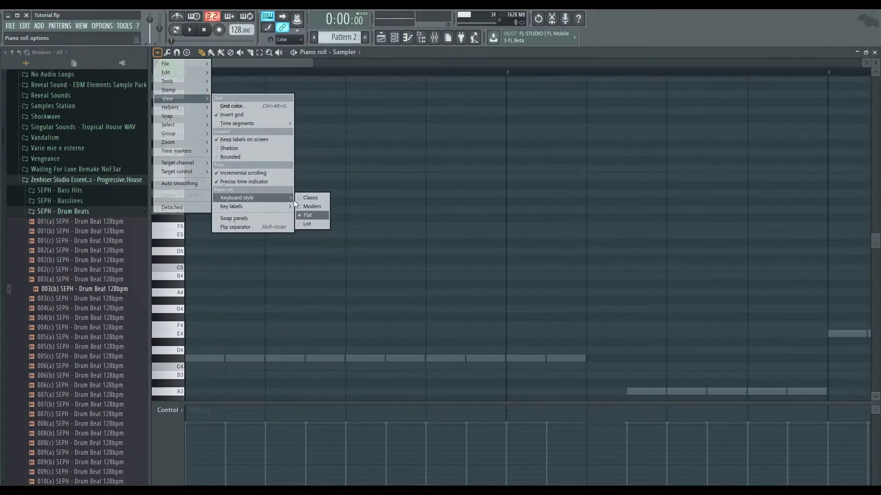
click(309, 219)
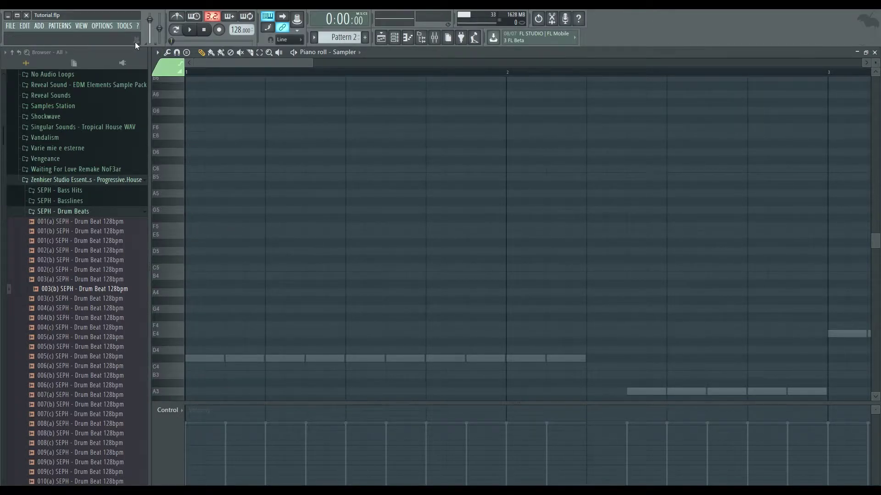
- Switch the piano roll's keyboard style from List back to piano-shaped keys
click(158, 52)
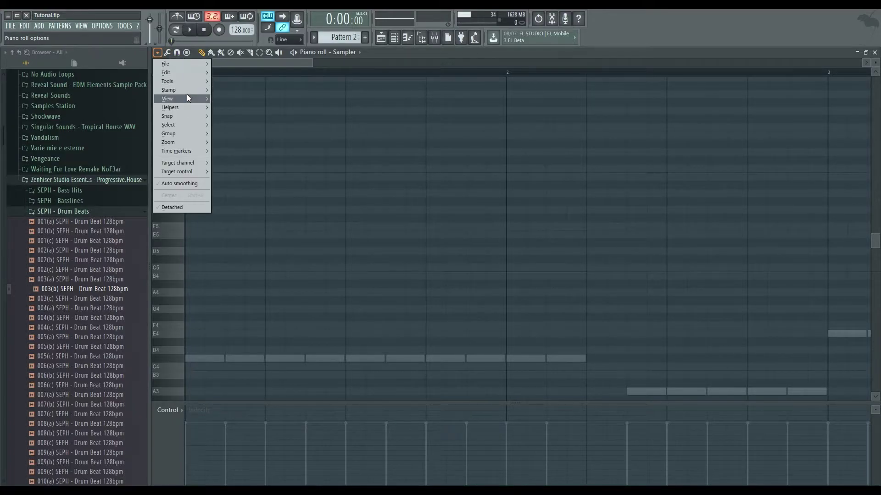
mouse_move(188, 99)
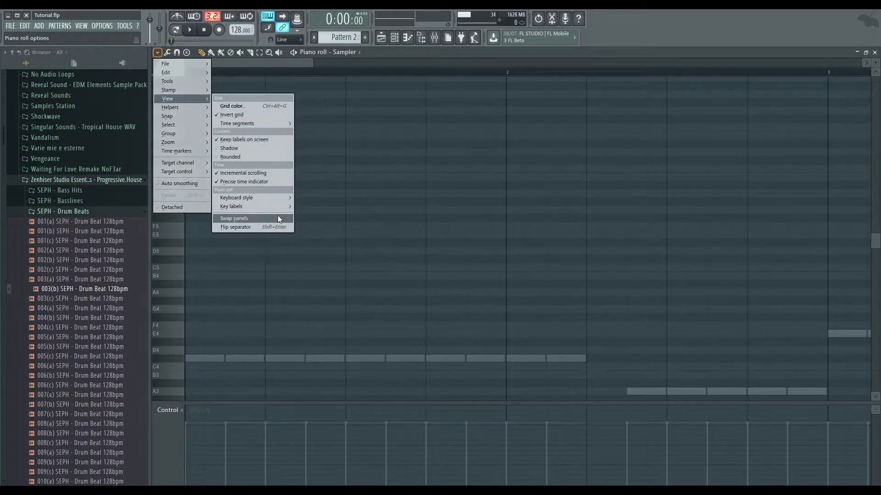
mouse_move(283, 195)
click(312, 224)
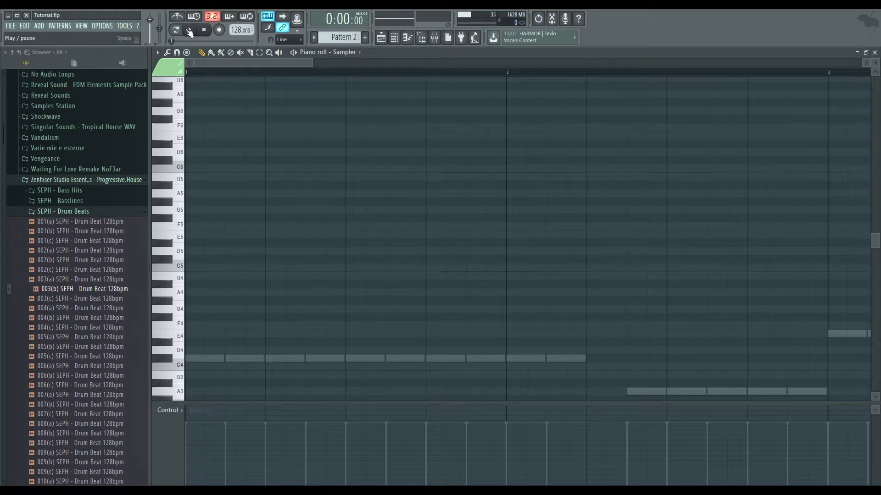
click(158, 52)
mouse_move(175, 64)
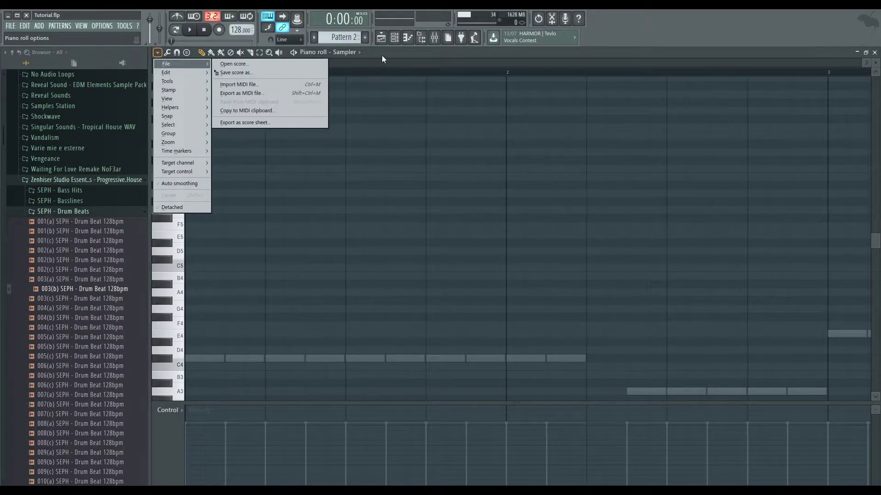
click(382, 56)
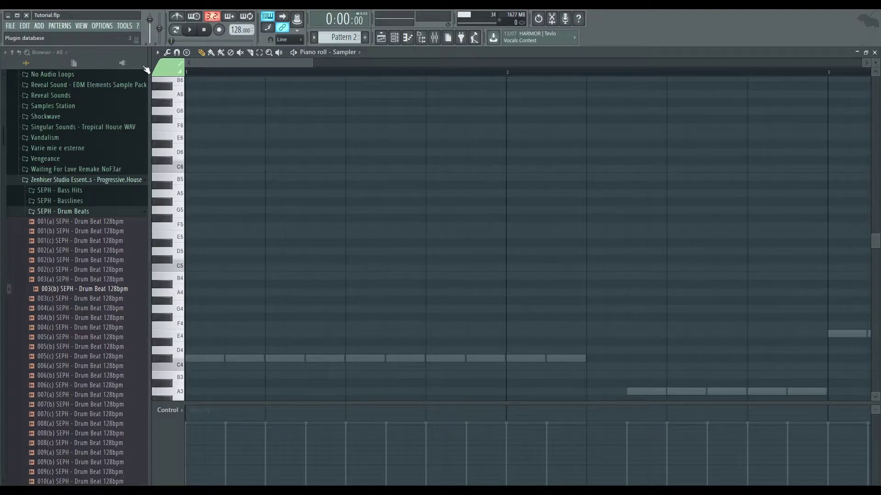
- Set the piano roll's key labels to show root notes only
click(157, 52)
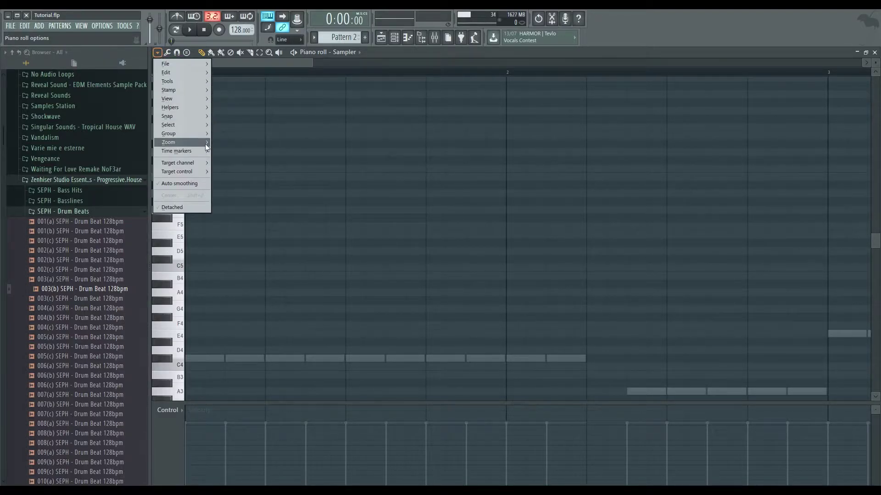
mouse_move(206, 98)
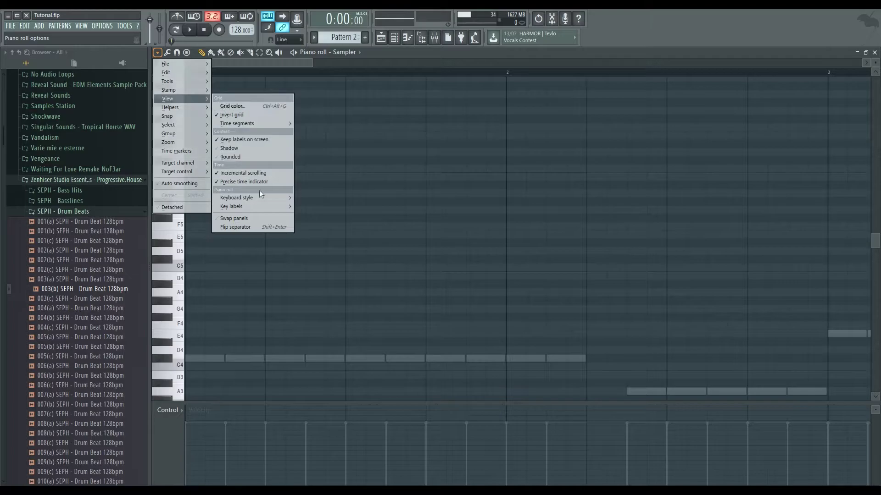
mouse_move(275, 207)
click(307, 215)
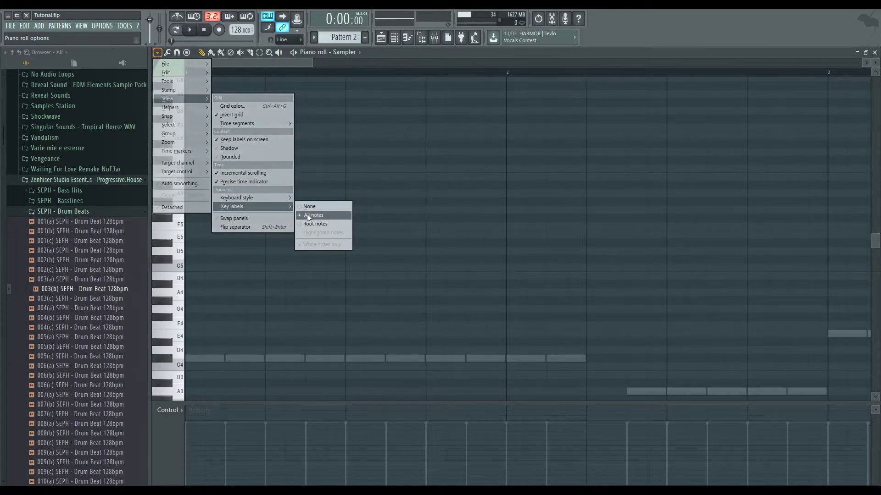
click(307, 223)
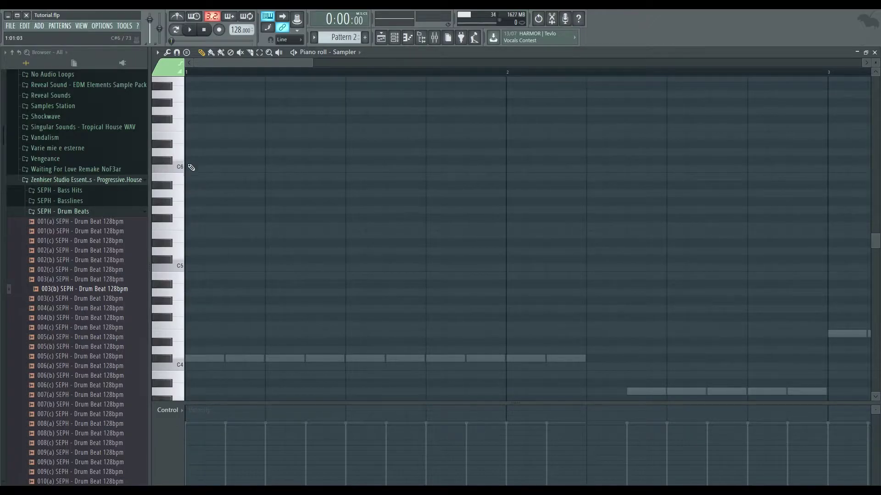
- Set the piano roll's key labels to None
click(157, 52)
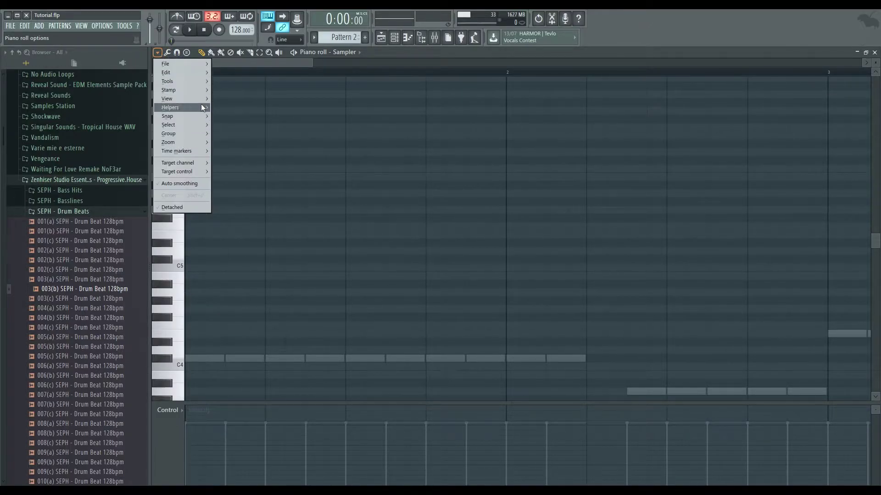
mouse_move(202, 99)
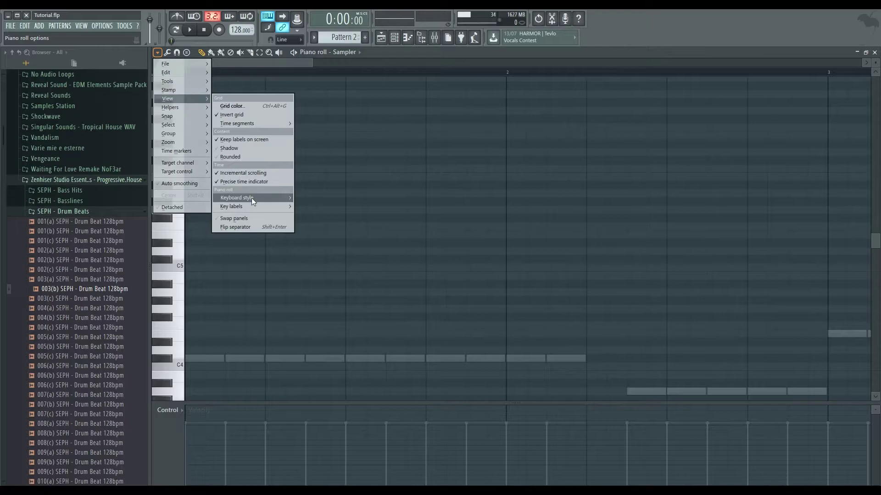
mouse_move(262, 198)
click(304, 203)
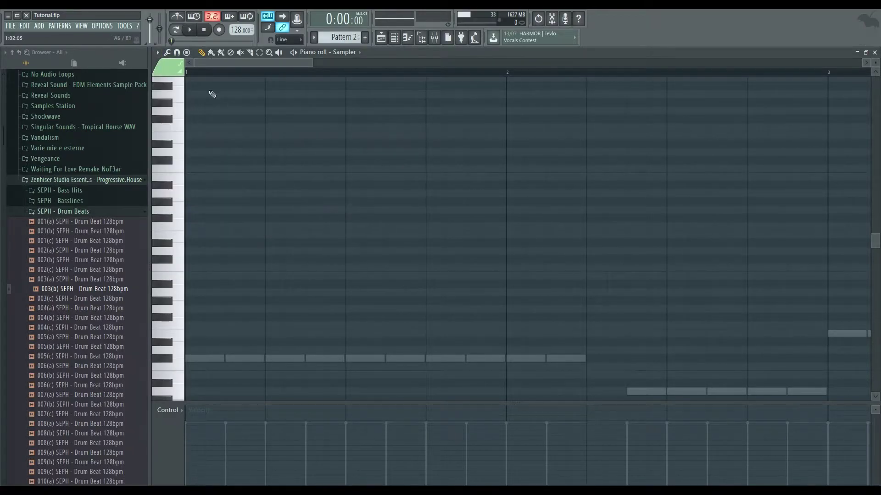
- Set the piano roll's key labels to All notes
click(157, 51)
mouse_move(197, 164)
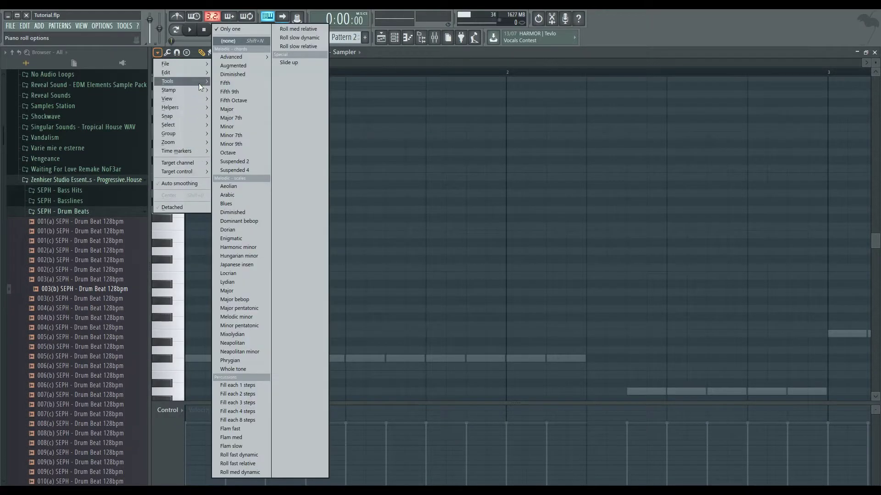
mouse_move(201, 97)
mouse_move(277, 201)
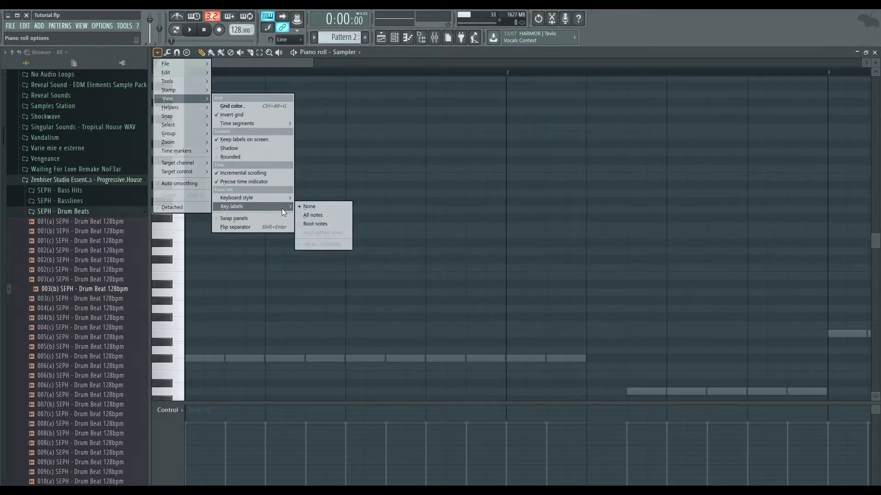
click(303, 214)
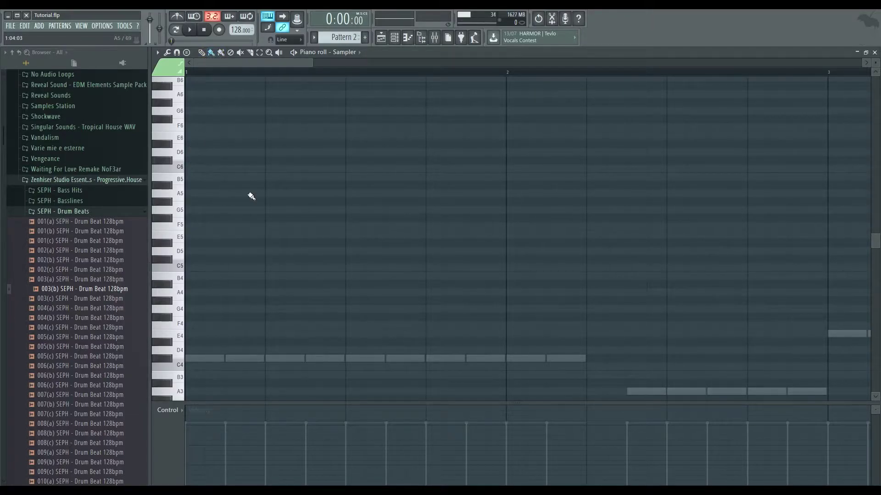
- Paint eighth-note rows on C6, E5, G#4 and D4 across bar 1, and repaint the C6 row as a melody of varying pitches
mouse_move(191, 171)
mouse_down()
mouse_move(311, 162)
mouse_move(507, 168)
mouse_up()
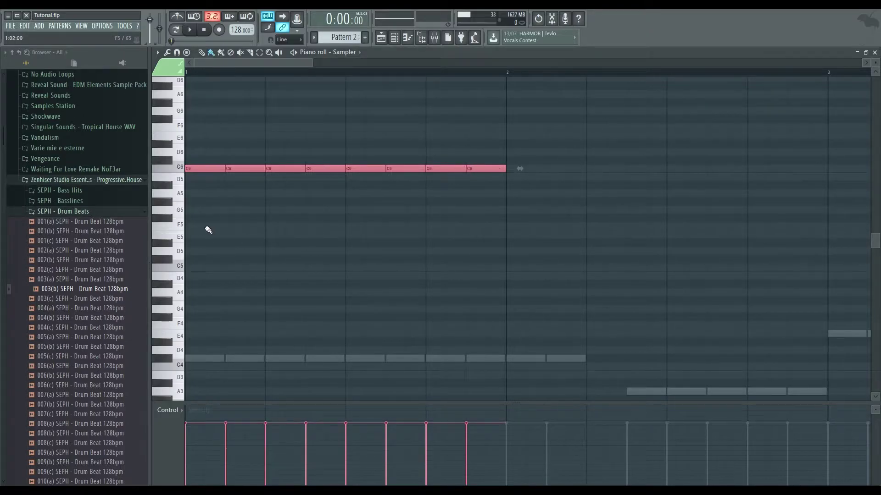
drag(194, 234, 489, 238)
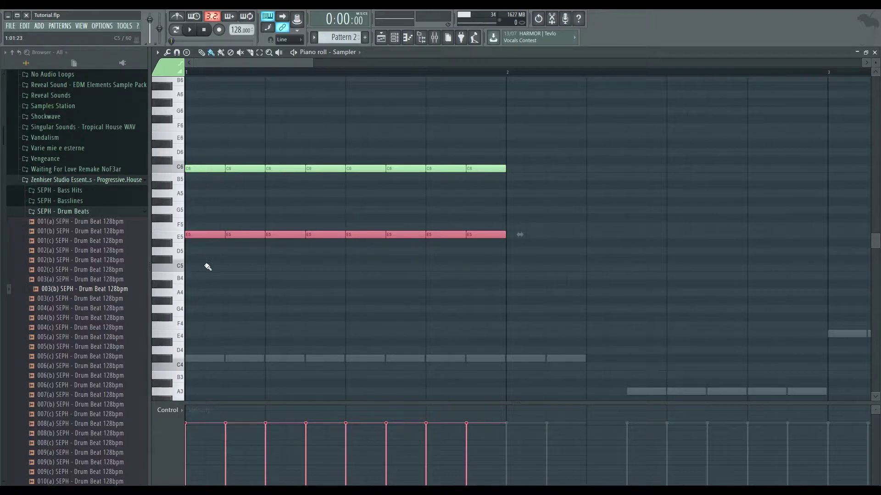
drag(191, 299, 502, 301)
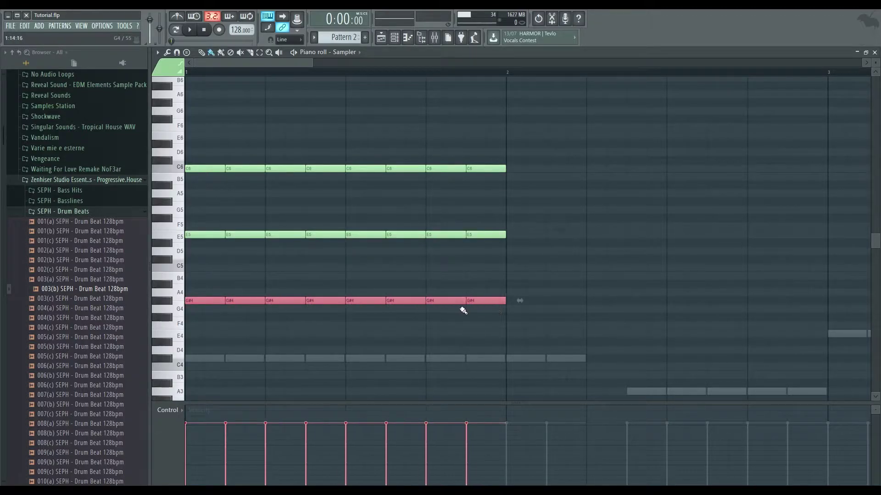
drag(189, 350, 468, 340)
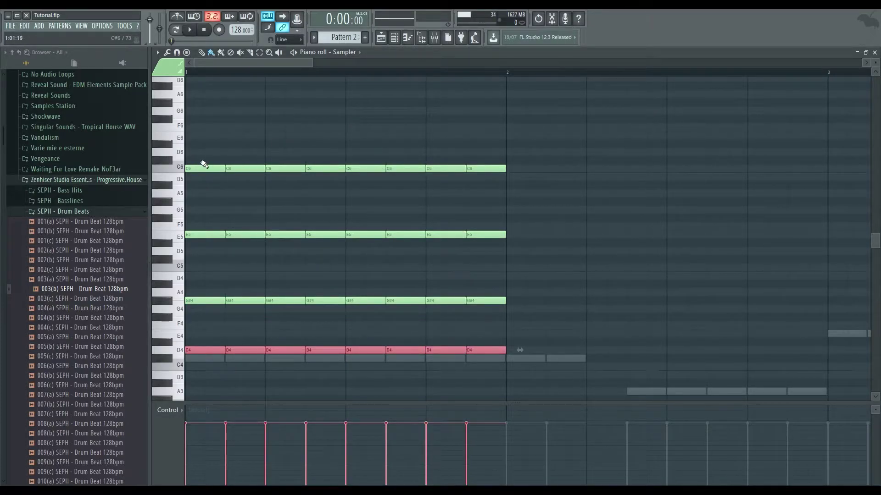
mouse_move(223, 178)
mouse_down()
mouse_move(298, 150)
mouse_move(341, 194)
mouse_move(404, 145)
mouse_move(448, 192)
mouse_move(481, 147)
mouse_move(495, 178)
mouse_move(463, 178)
mouse_move(448, 158)
mouse_move(404, 165)
mouse_move(403, 181)
mouse_up()
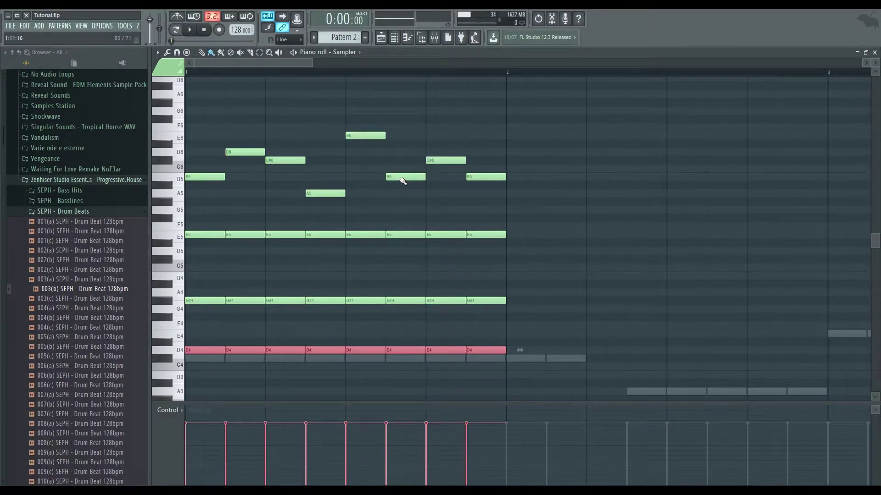
- Use the drum-sequencer Paint tool to add shorter repeated notes on G6, E6 and B5 in bar 1
click(221, 53)
mouse_move(192, 108)
mouse_down()
mouse_move(401, 118)
mouse_move(418, 144)
mouse_move(485, 142)
mouse_up()
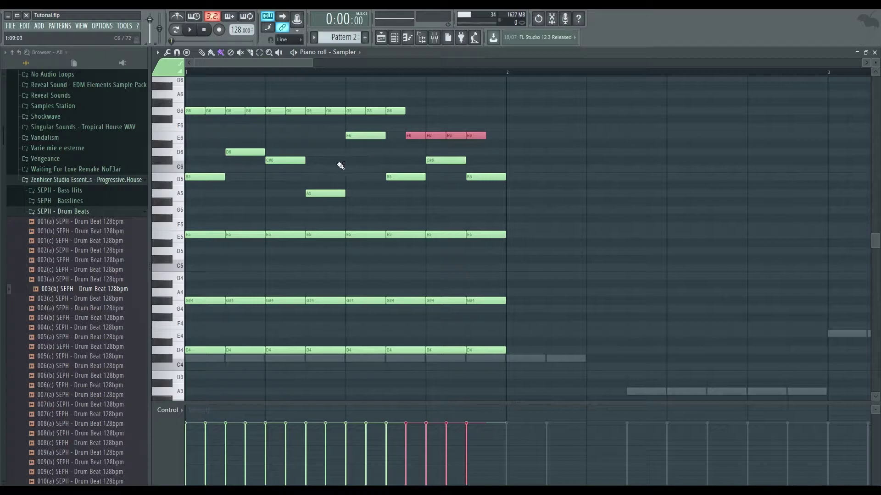
drag(351, 177, 466, 179)
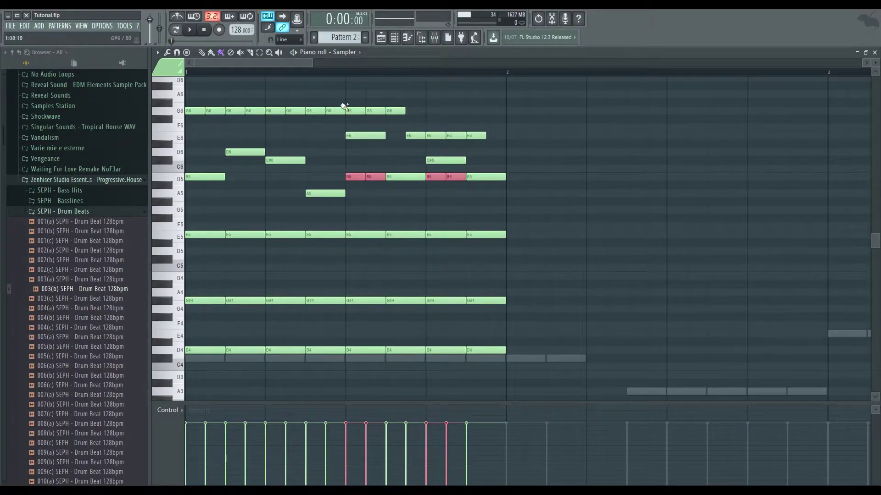
- Delete all the painted notes from the pattern and clear the time selection
key(ctrl+a)
key(Delete)
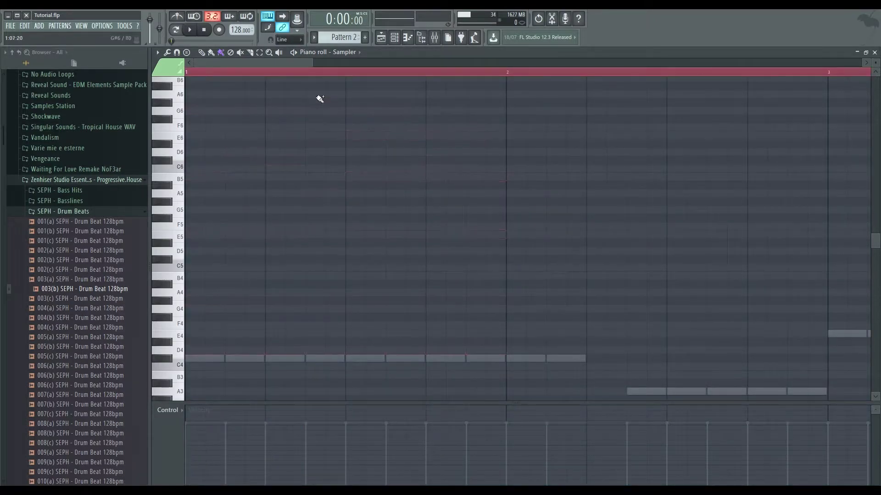
click(190, 74)
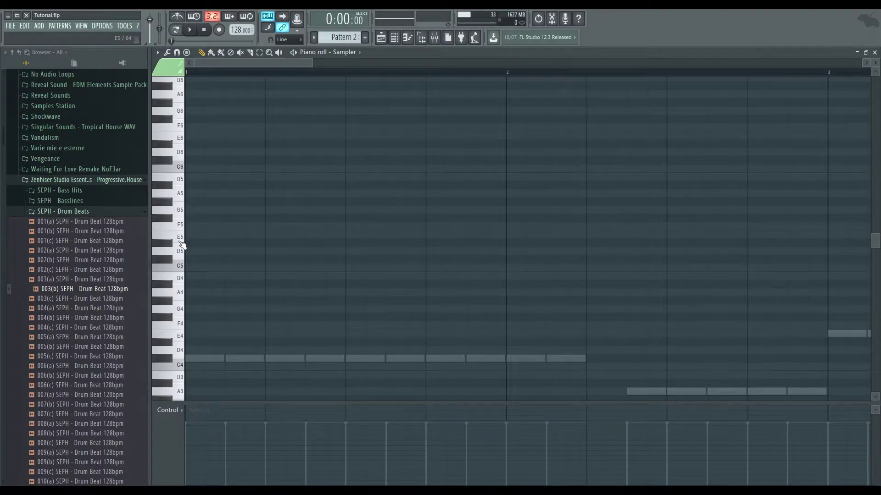
- Close the piano roll and load Gross Beat into the first effect slot of mixer Insert 8
click(874, 53)
click(332, 207)
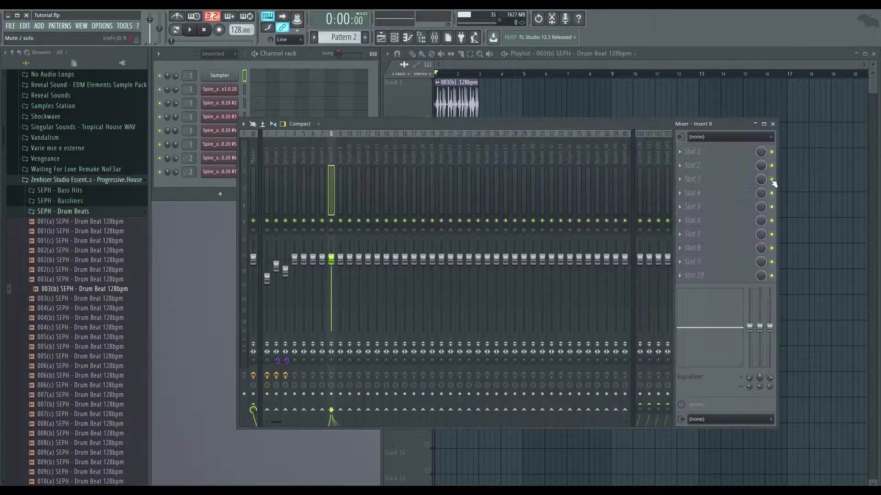
click(692, 152)
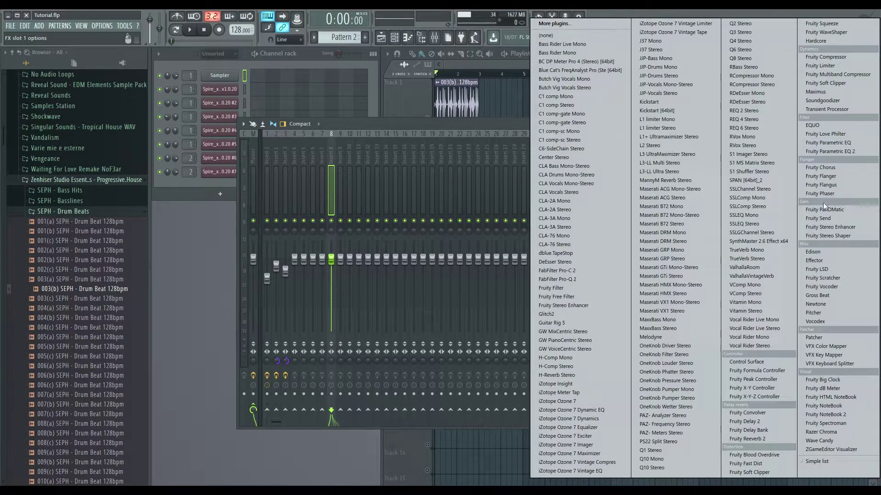
click(826, 295)
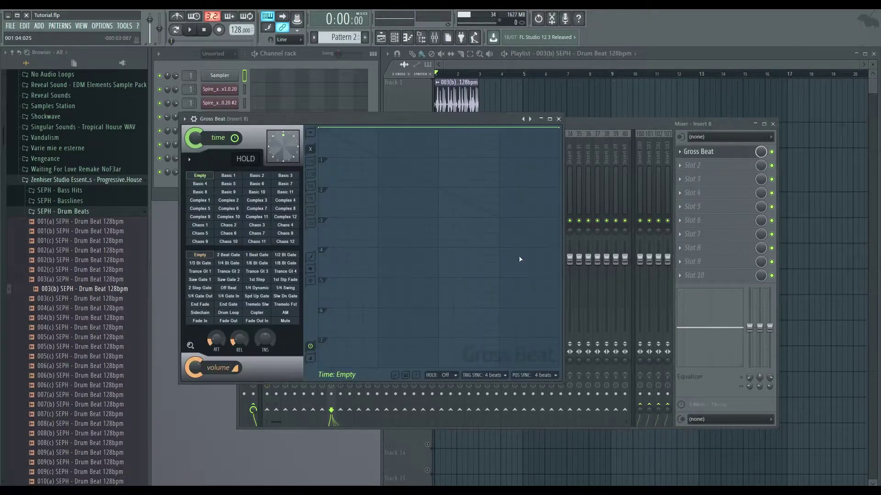
- Resize and reposition the Gross Beat window to make it larger, and apply the Sidechain volume preset
drag(565, 383, 406, 254)
drag(474, 322, 806, 473)
drag(531, 120, 510, 76)
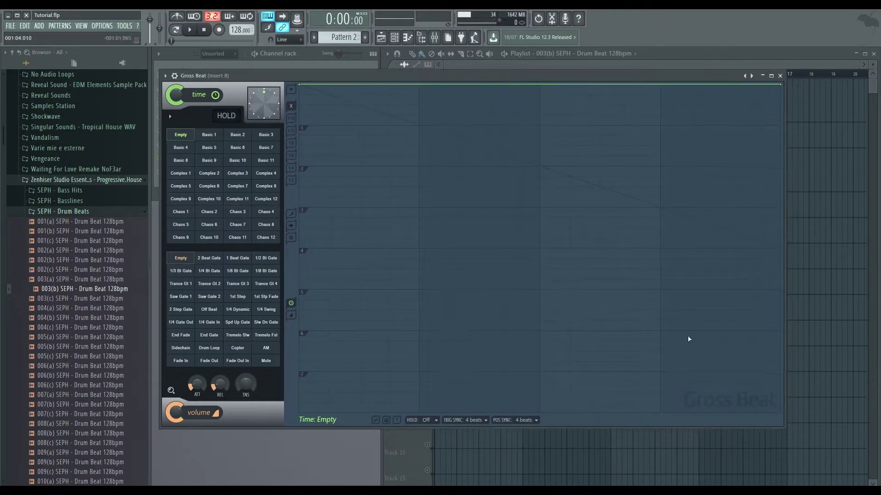
drag(783, 424, 823, 457)
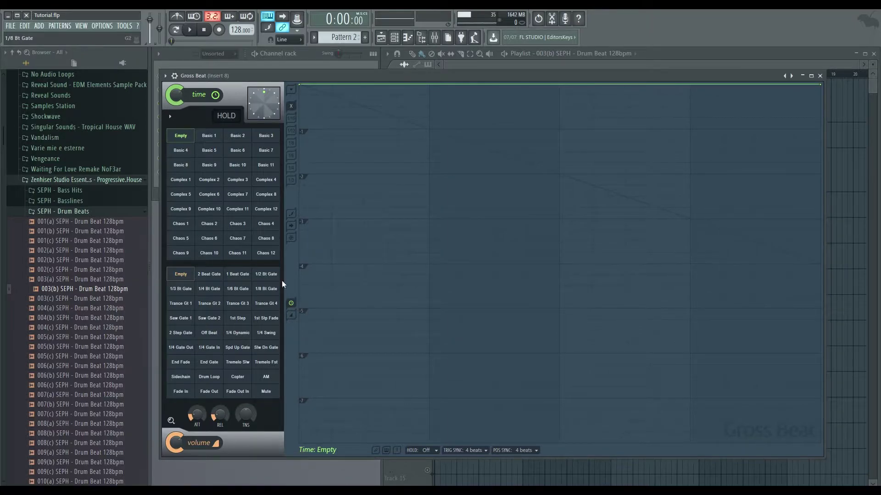
click(180, 376)
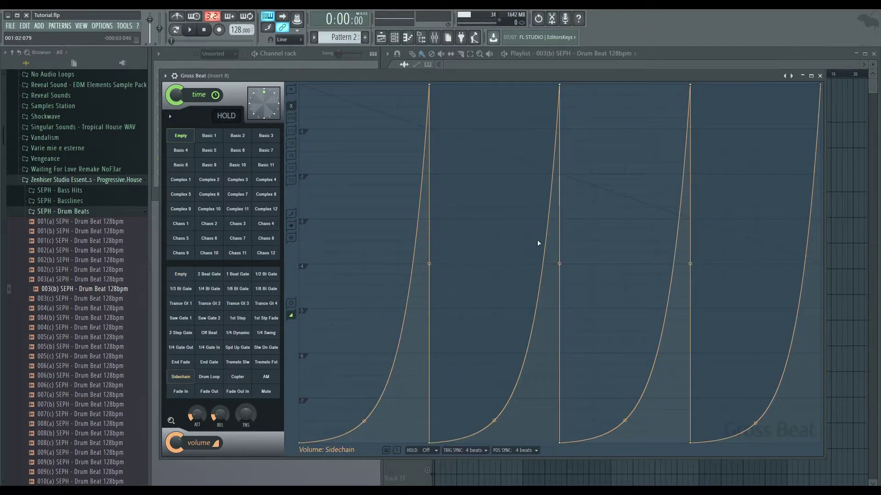
- Toggle Gross Beat's envelope display off and back on, and resize its window
click(171, 420)
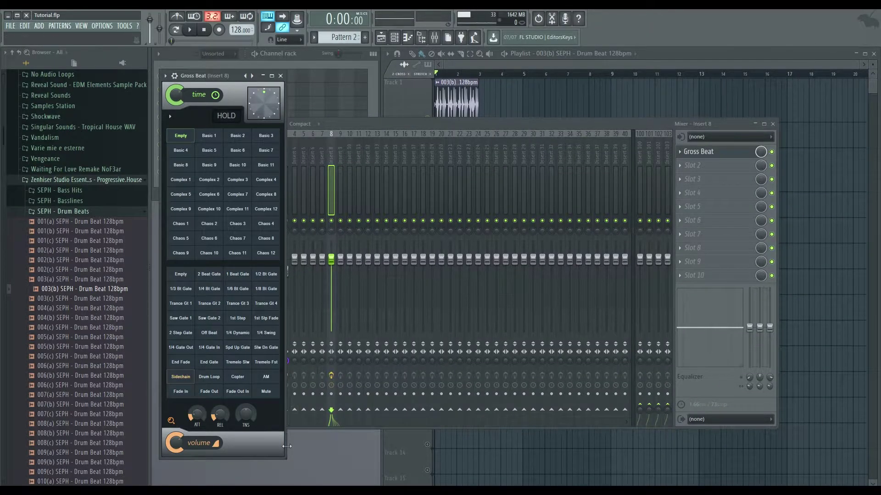
drag(282, 459, 381, 454)
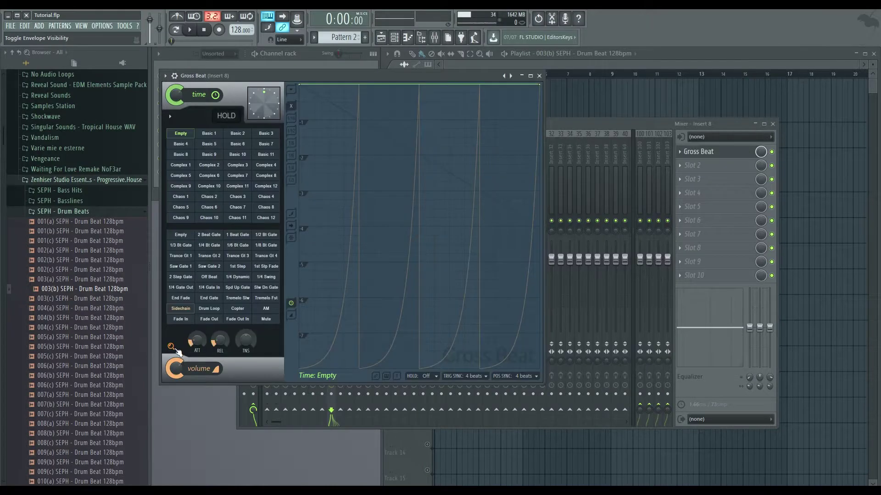
click(173, 348)
drag(543, 381, 605, 401)
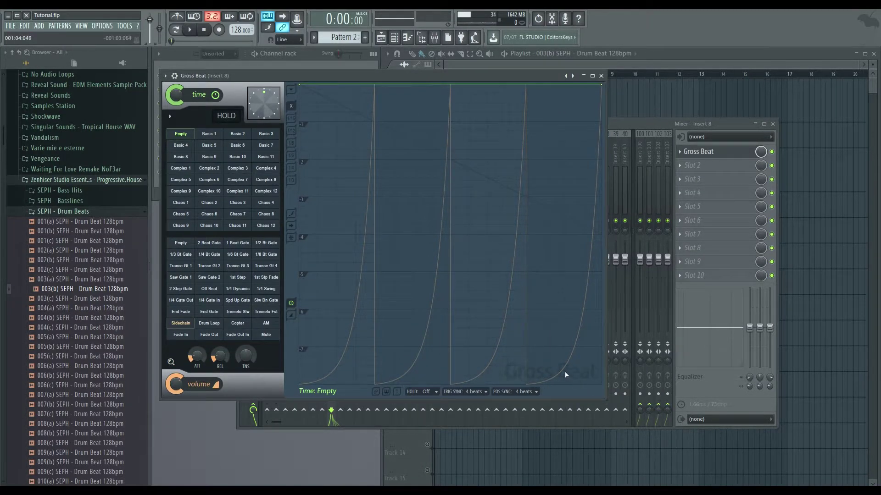
- Replace Gross Beat with Maximus in the first effect slot and enlarge the Maximus window
click(690, 153)
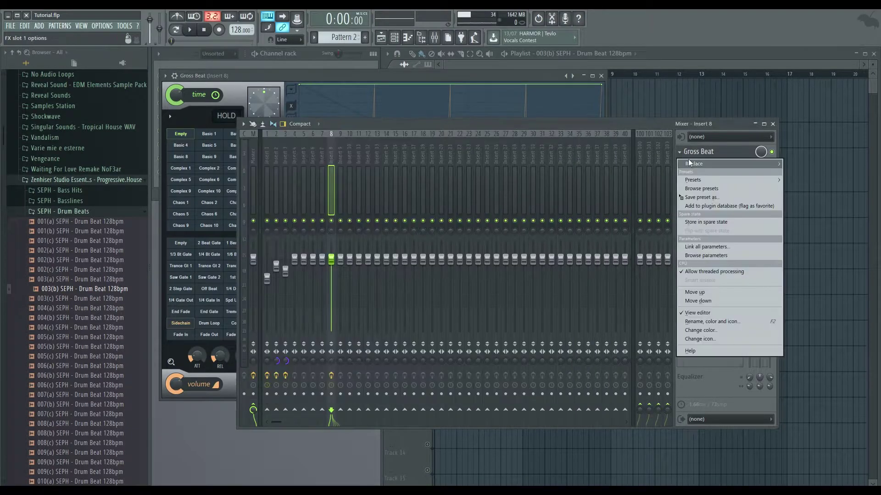
mouse_move(691, 163)
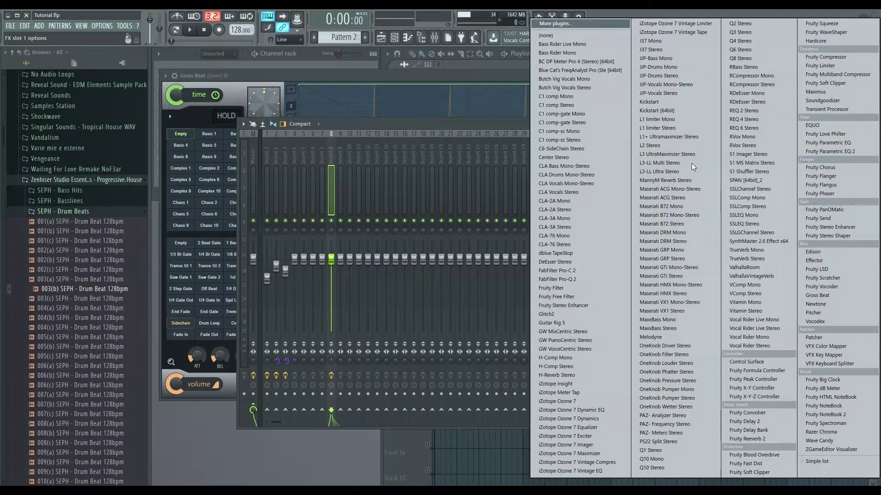
click(826, 92)
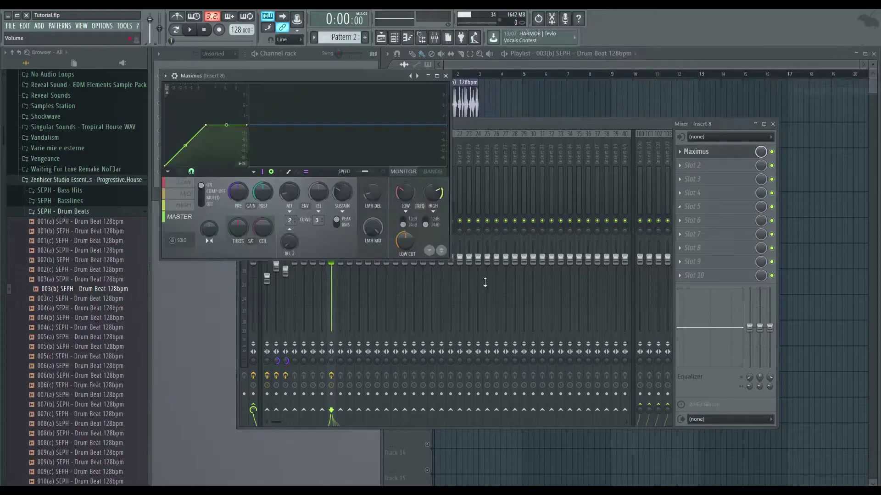
drag(449, 259, 784, 442)
- Reshape Maximus's master curve, select the LOW band, and adjust the low and mid bands in the Bands view
drag(242, 286, 242, 321)
right_click(231, 329)
click(185, 369)
click(768, 358)
mouse_move(519, 210)
mouse_down()
mouse_move(519, 256)
mouse_move(518, 183)
mouse_move(519, 250)
mouse_move(519, 225)
mouse_up()
drag(598, 218, 559, 123)
drag(550, 154, 561, 168)
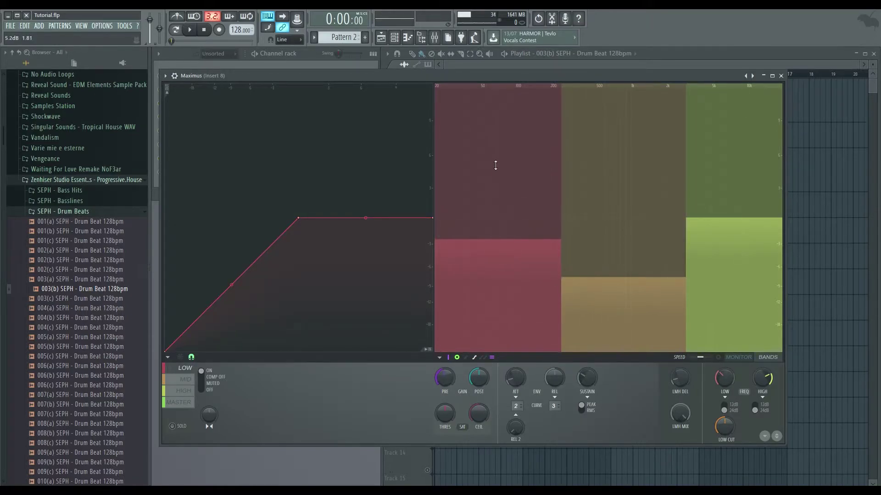
- View the MID, HIGH and MASTER curves in Maximus, and close the plugin window
click(194, 380)
click(194, 392)
click(197, 401)
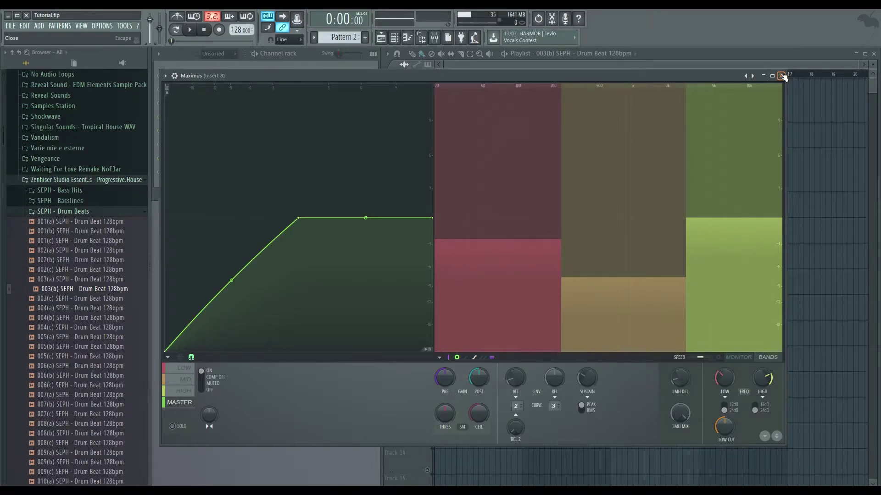
click(782, 76)
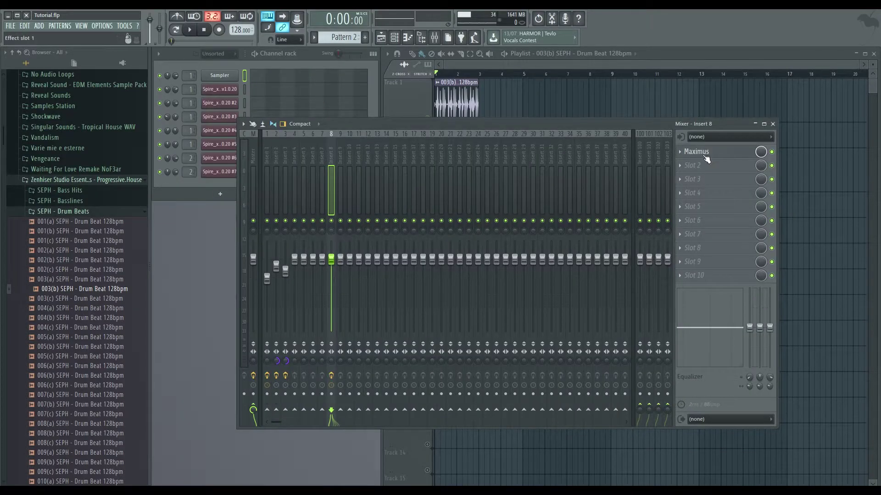
- Replace Maximus with Fruity Limiter in the first effect slot and enlarge the Fruity Limiter window
click(679, 152)
mouse_move(698, 166)
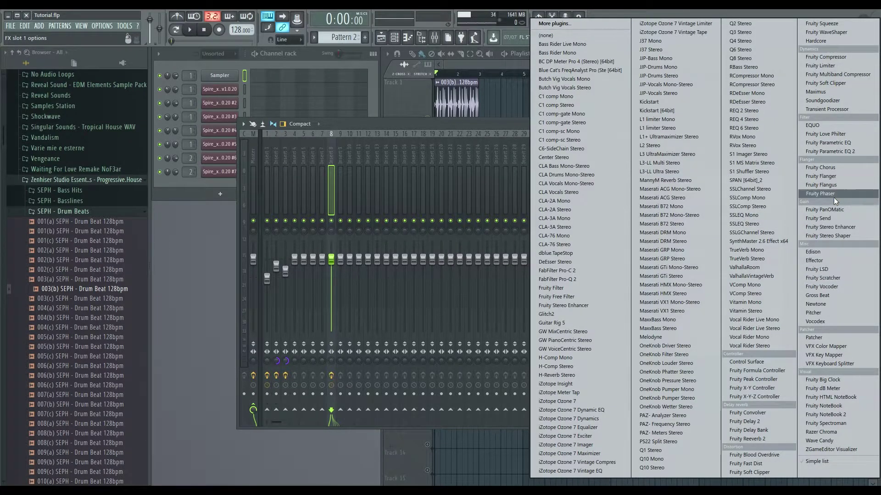
click(828, 67)
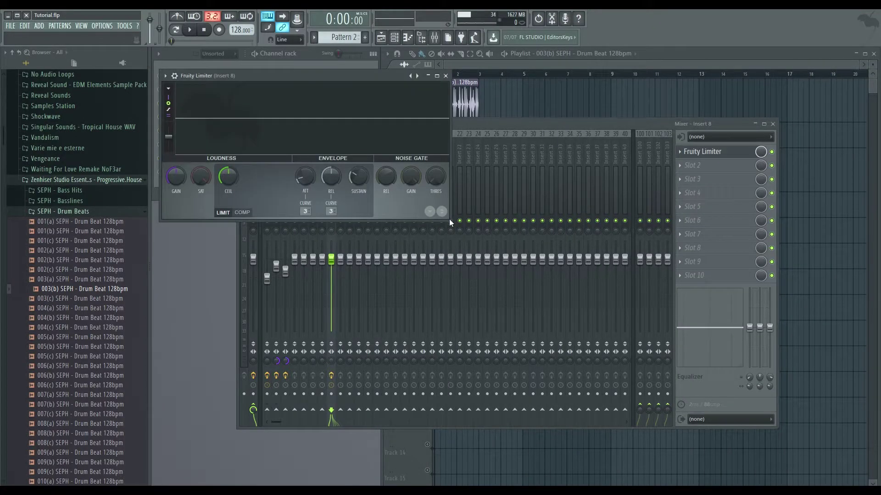
drag(450, 220, 845, 442)
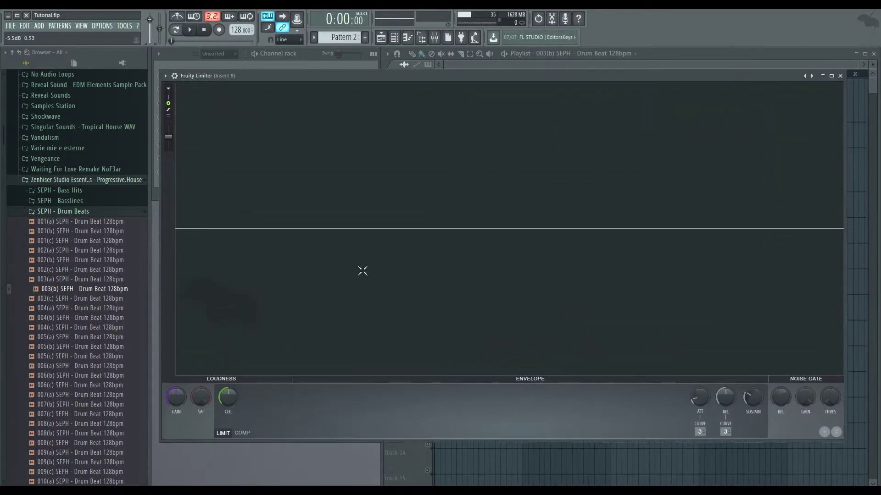
- Switch Fruity Limiter to its COMP mode and close the plugin window
click(465, 193)
click(242, 434)
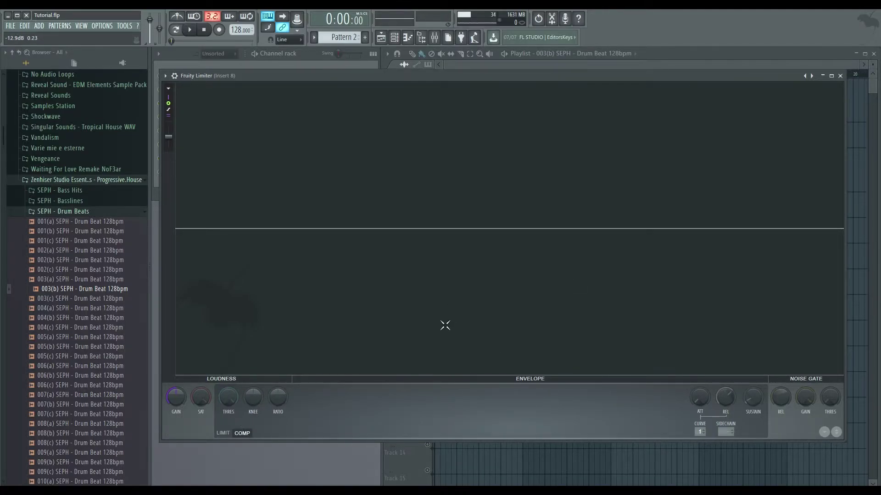
click(841, 77)
- Replace Fruity Limiter with Fruity Love Philter in the first effect slot and enlarge the plugin window
click(680, 153)
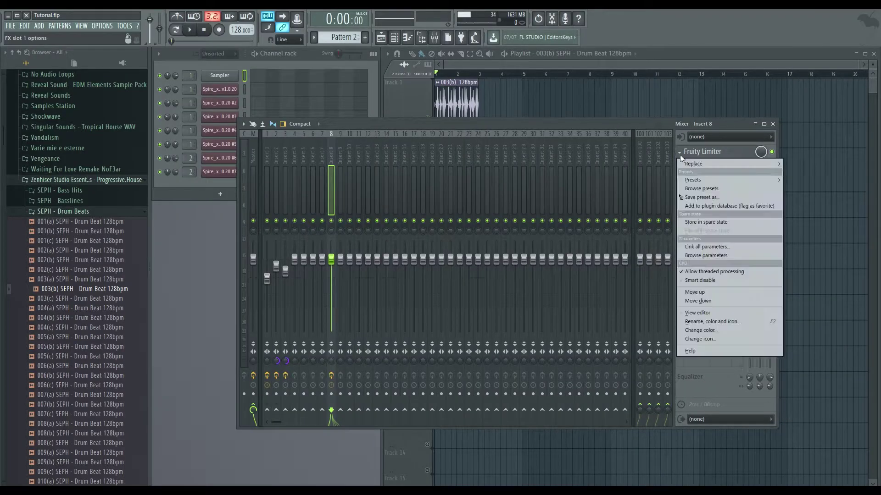
mouse_move(689, 161)
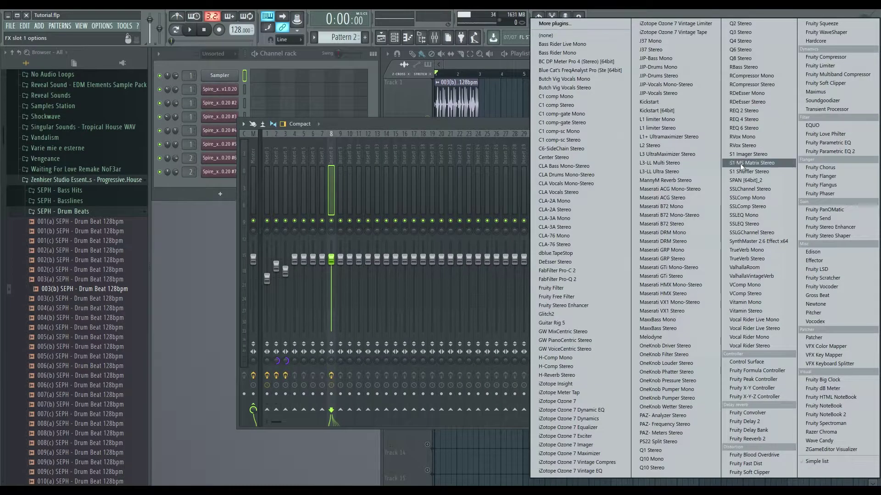
click(820, 134)
drag(470, 260, 749, 450)
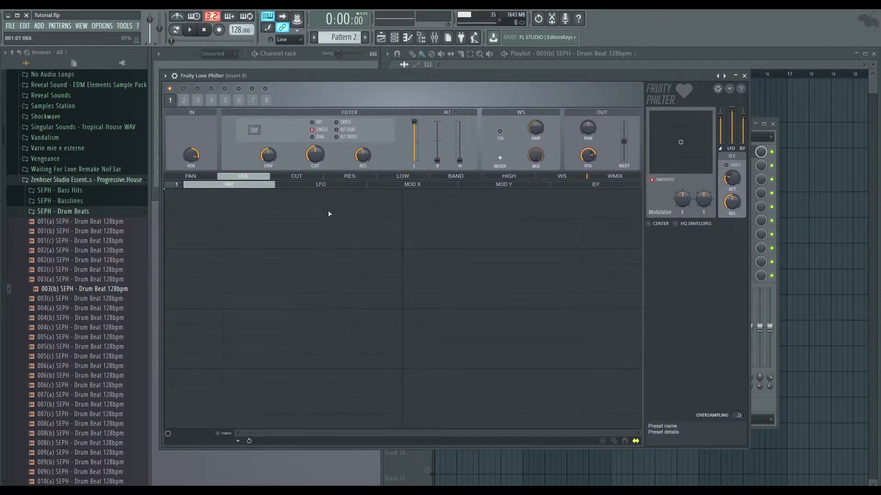
- Load a basic gating preset into Fruity Love Philter
click(166, 76)
mouse_move(215, 103)
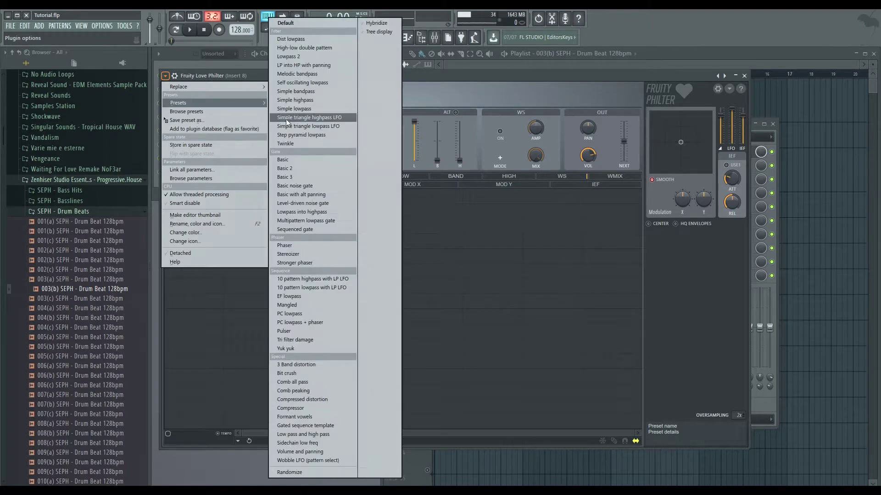
click(307, 165)
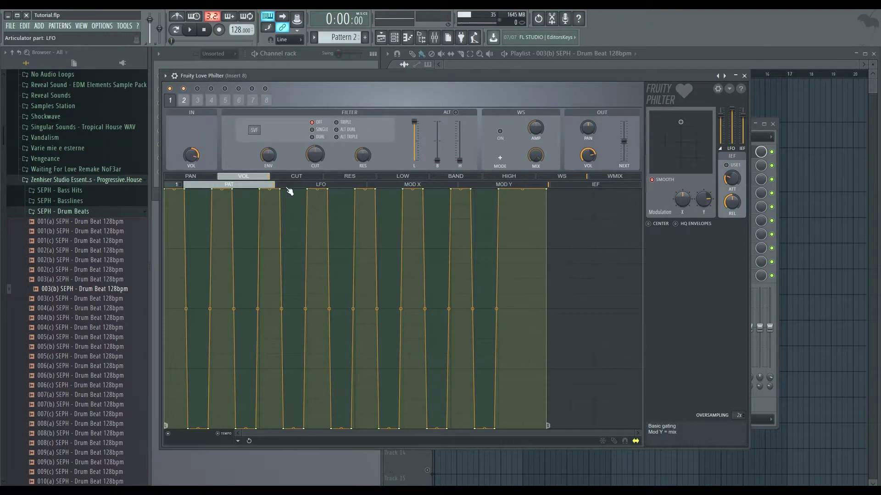
- View the volume LFO and MOD X curves, bend the MOD Y curve downward, return to PAT and close Fruity Love Philter
click(295, 190)
click(397, 192)
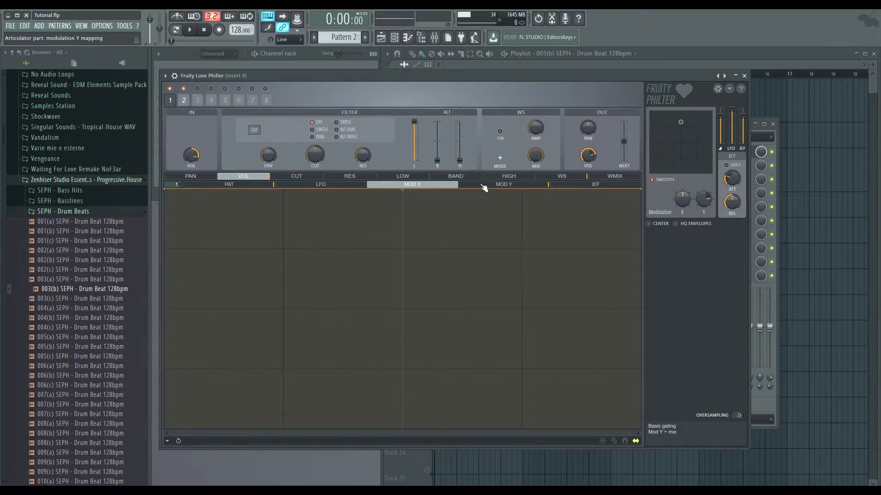
click(483, 185)
drag(402, 309, 402, 343)
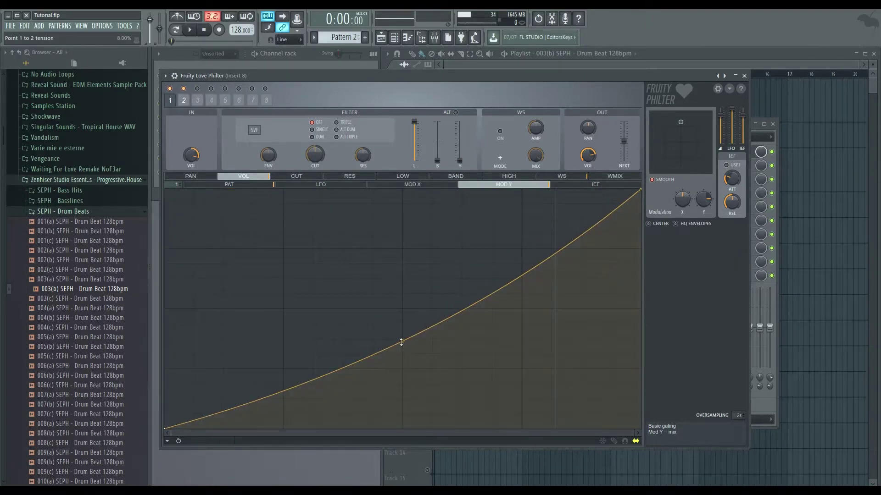
click(233, 184)
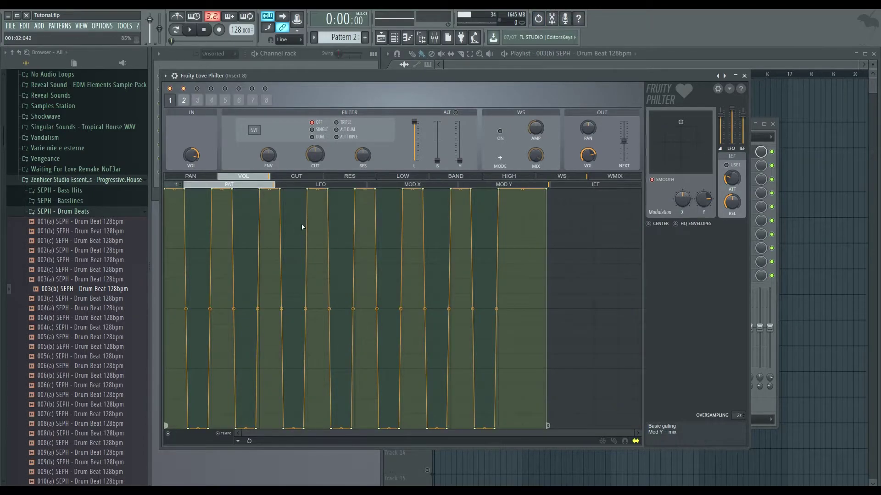
click(744, 77)
- Replace Fruity Love Philter with Pitcher in the first effect slot
click(679, 151)
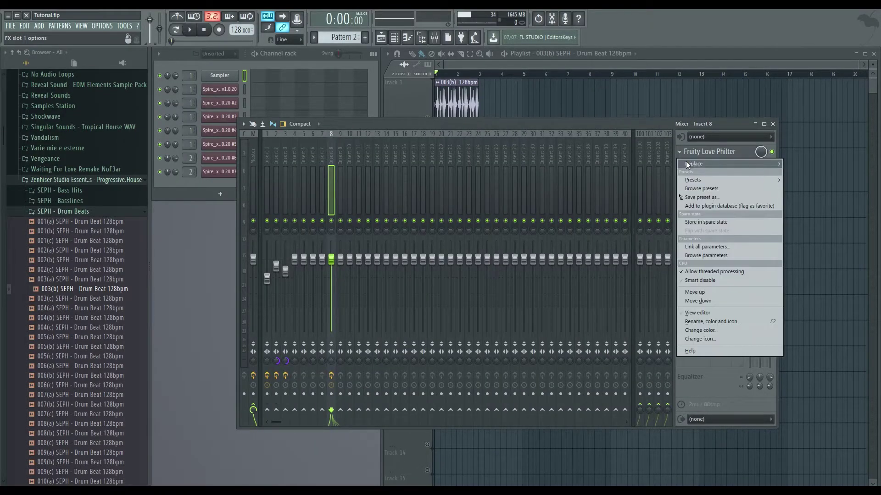
mouse_move(687, 164)
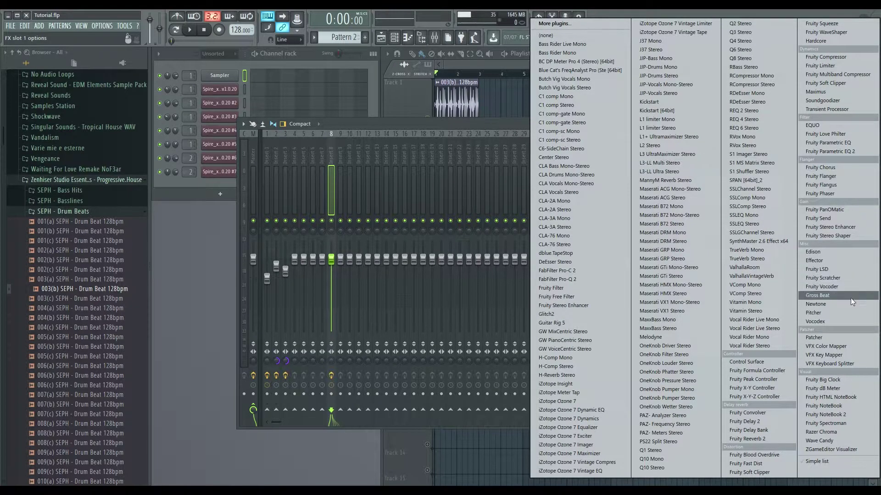
click(840, 313)
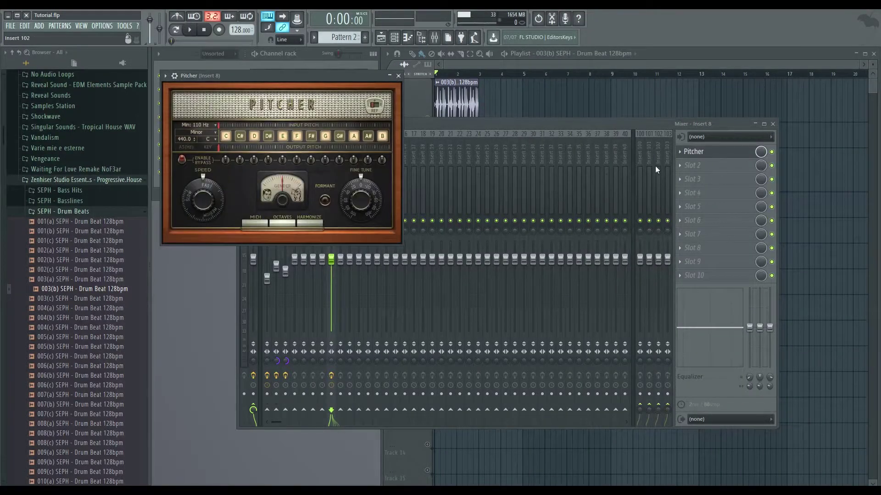
- Find "patcher" in the full effect plugin list, mark Patcher as a favorite and close the list
click(682, 152)
mouse_move(707, 164)
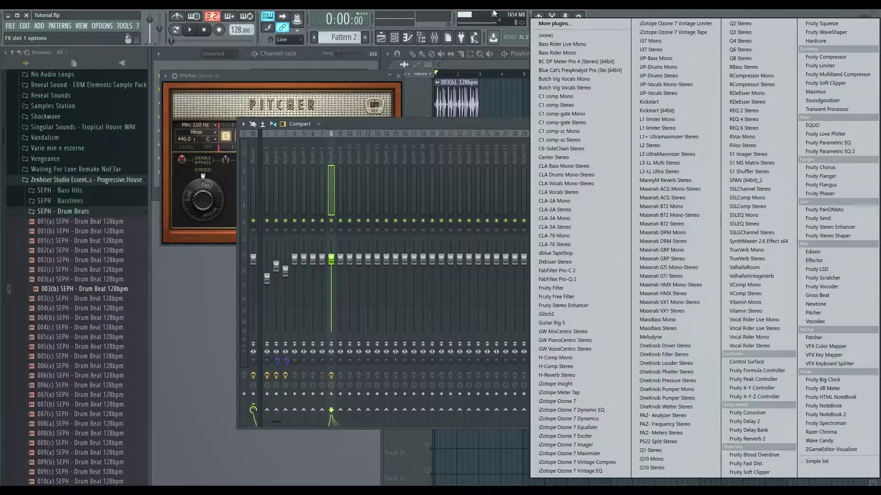
click(576, 24)
click(426, 467)
text(patcher)
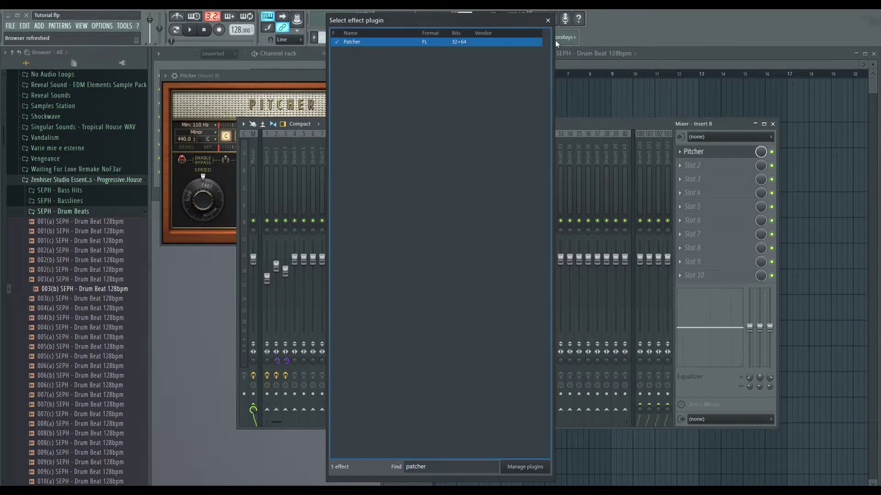
click(548, 20)
- Replace Pitcher with Patcher in the first effect slot, close the nested Pitcher window and view Patcher's map
click(681, 152)
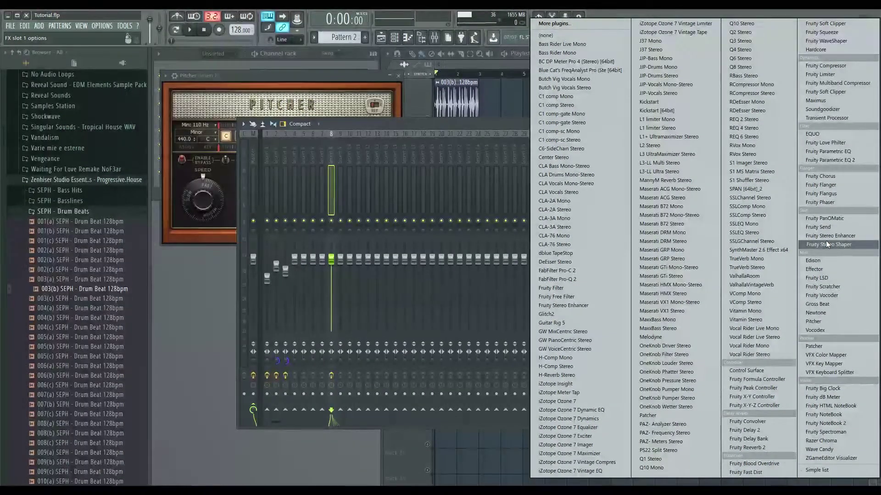
click(818, 347)
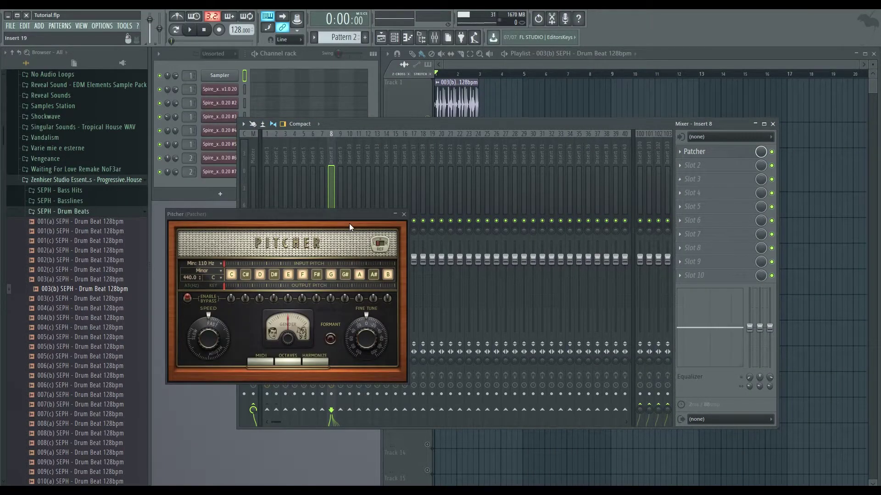
click(404, 214)
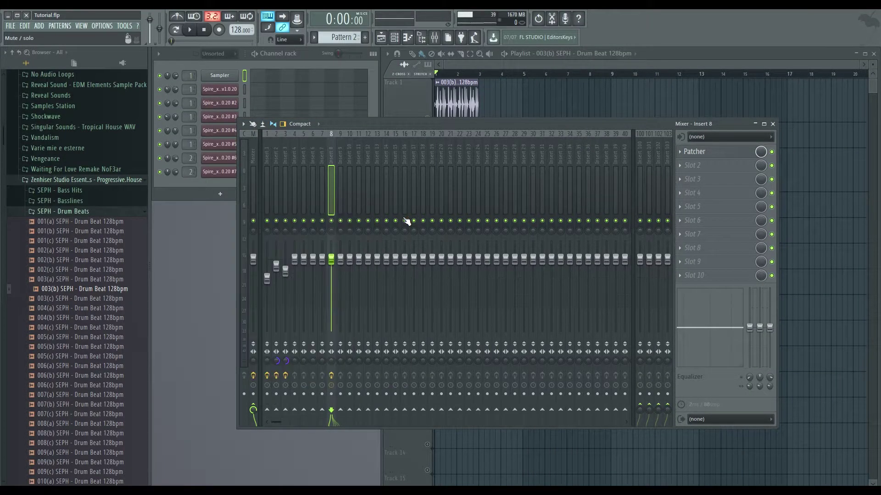
click(688, 152)
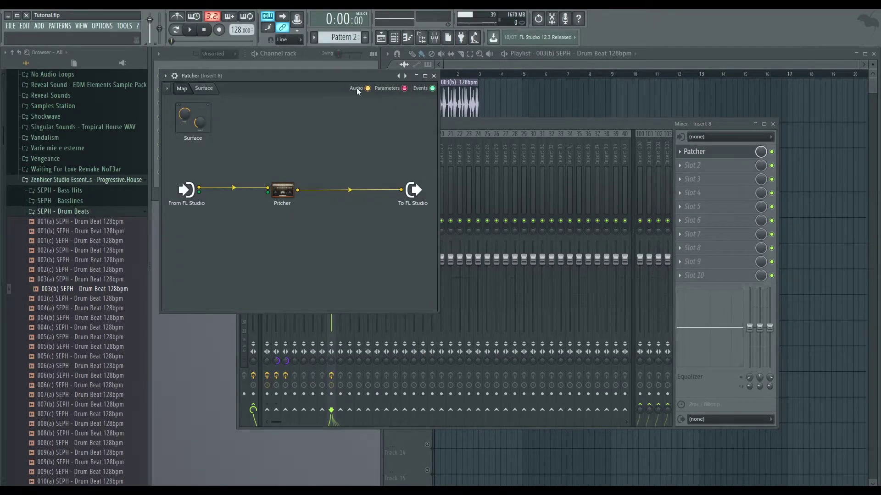
drag(352, 78, 607, 126)
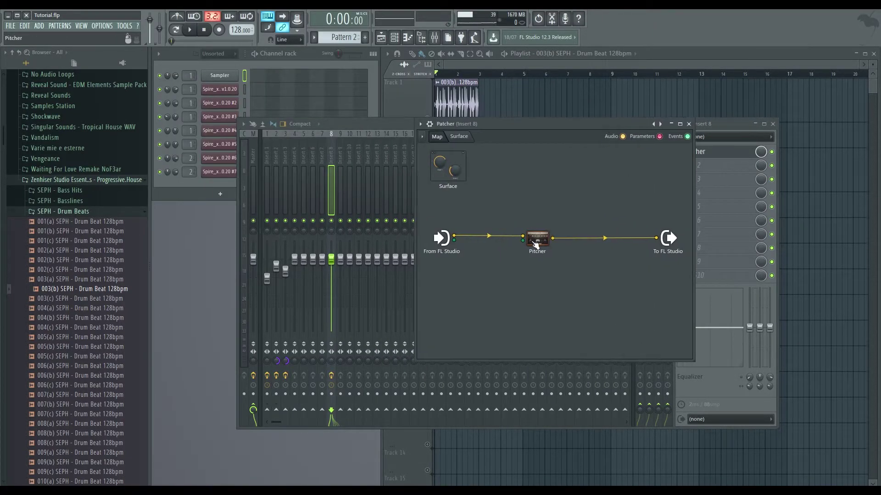
click(691, 124)
- Clear the first effect slot, load an empty Patcher into it and enlarge the Patcher window
click(688, 152)
mouse_move(692, 161)
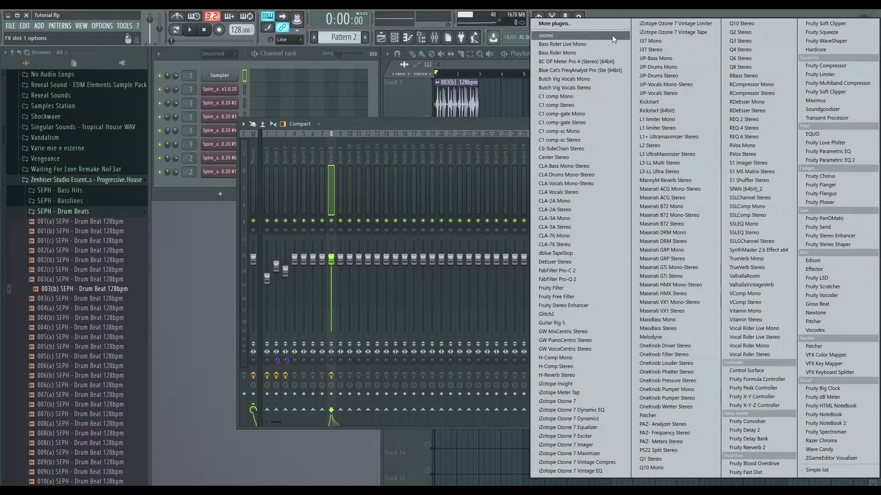
click(612, 35)
click(681, 151)
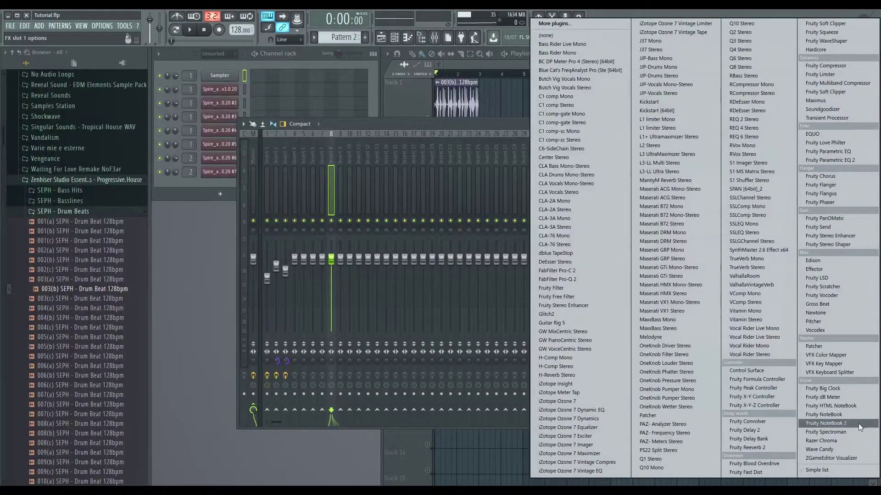
click(841, 347)
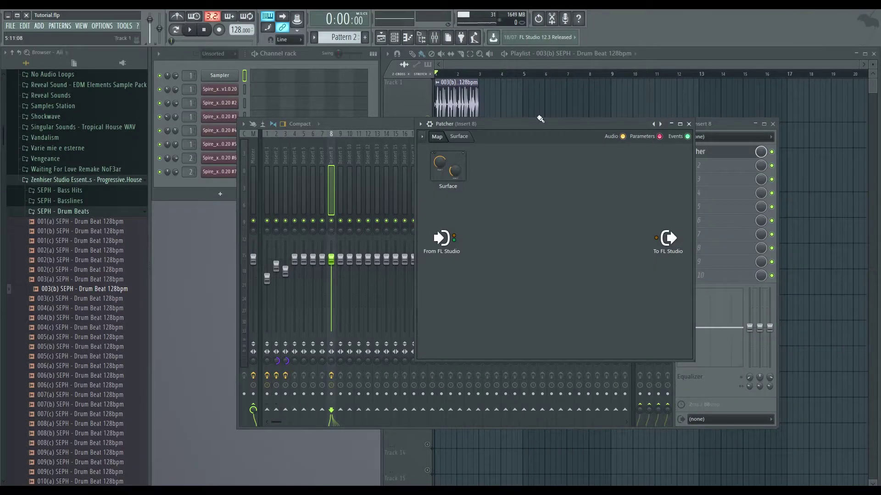
drag(576, 123, 452, 106)
drag(570, 342, 742, 439)
- Load the 1K Compressor preset into Patcher
click(299, 106)
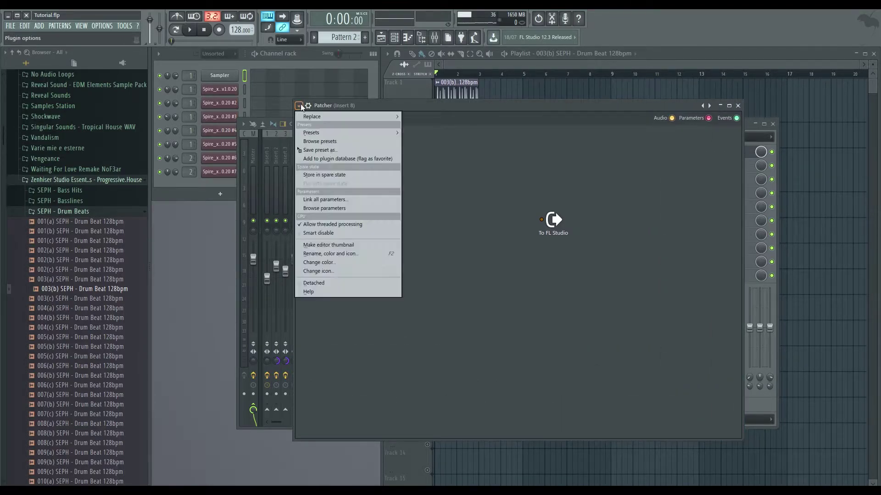
mouse_move(360, 132)
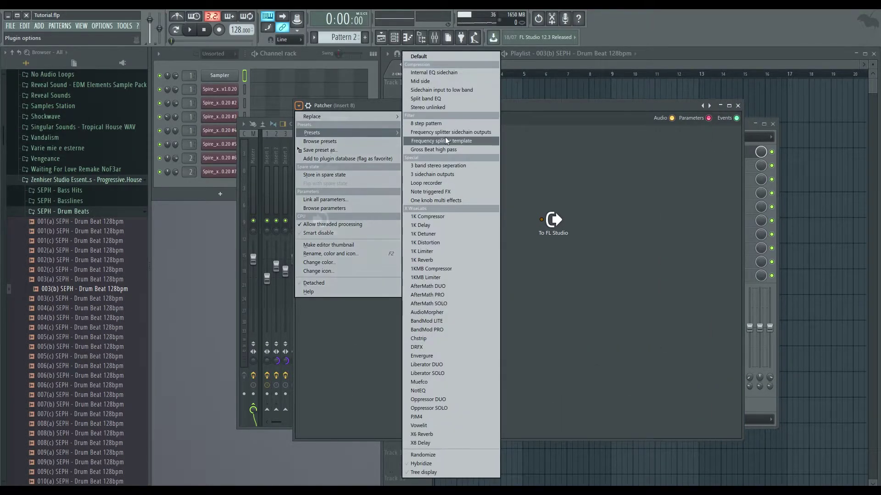
click(463, 214)
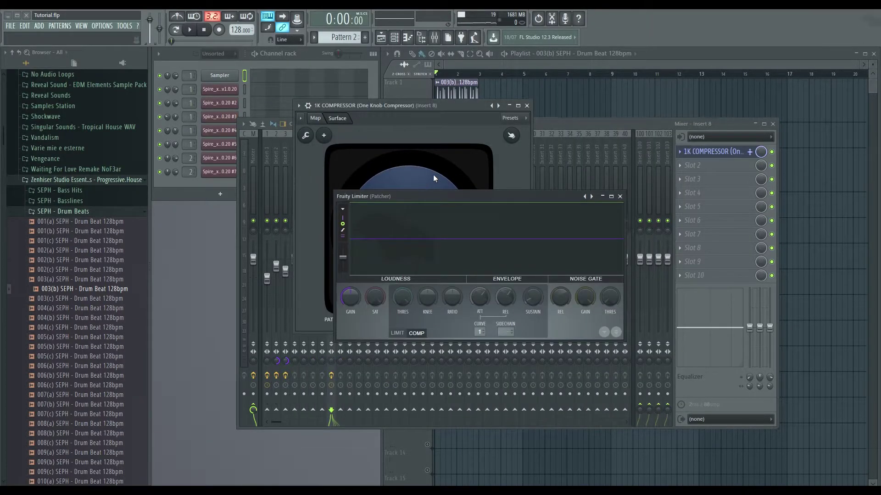
- Place the Fruity Limiter and 1K Compressor windows side by side and turn the compressor's single knob up and partly back down
drag(489, 200, 686, 175)
drag(444, 105, 422, 108)
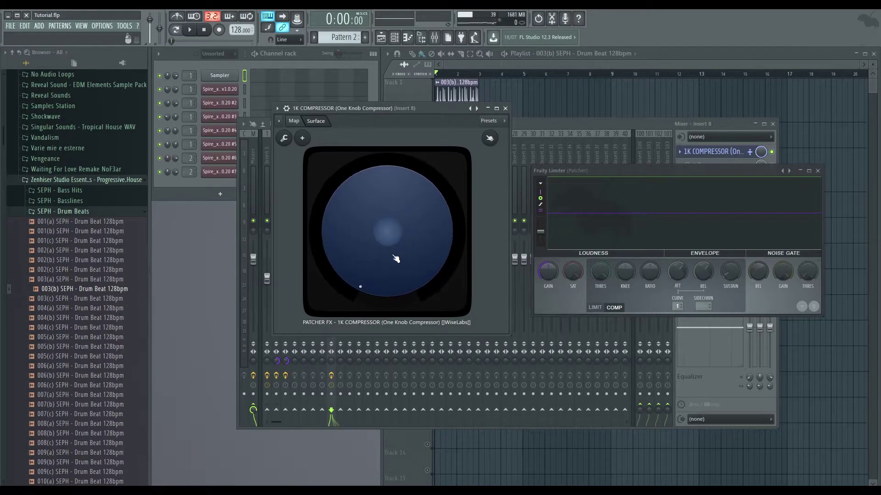
drag(370, 277, 370, 207)
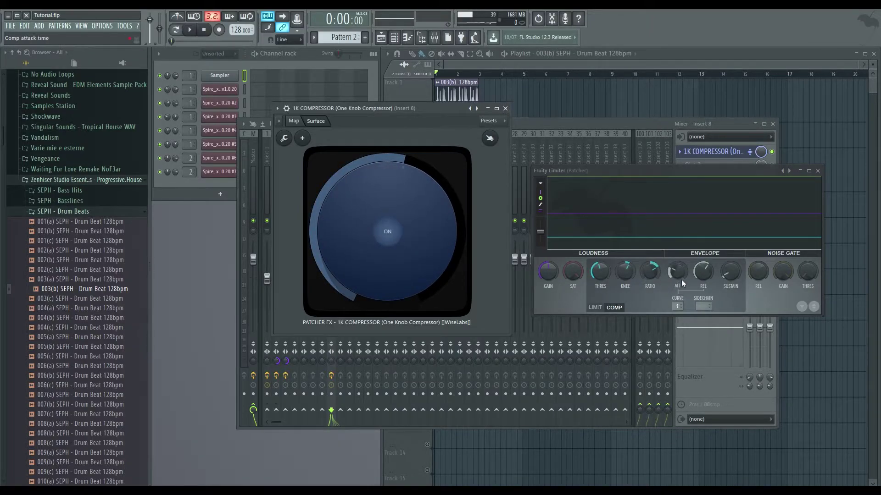
drag(408, 239, 409, 268)
- Switch Patcher to the 1K Delay preset
click(278, 109)
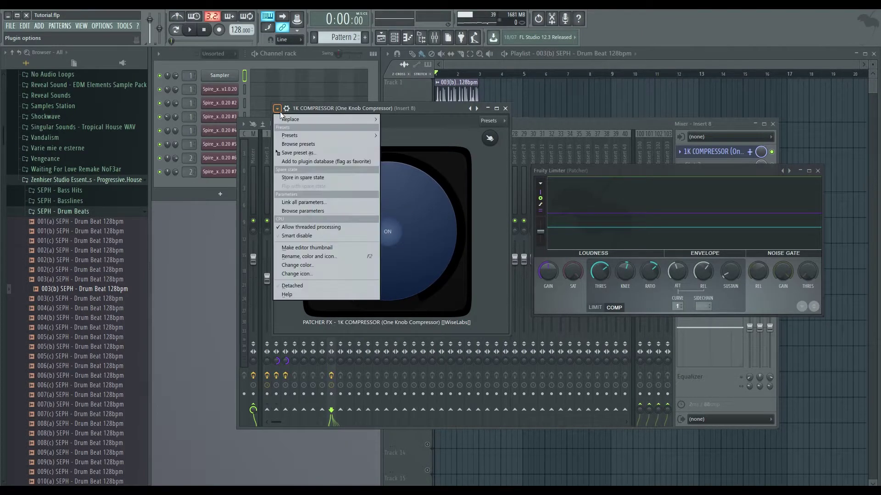
mouse_move(315, 136)
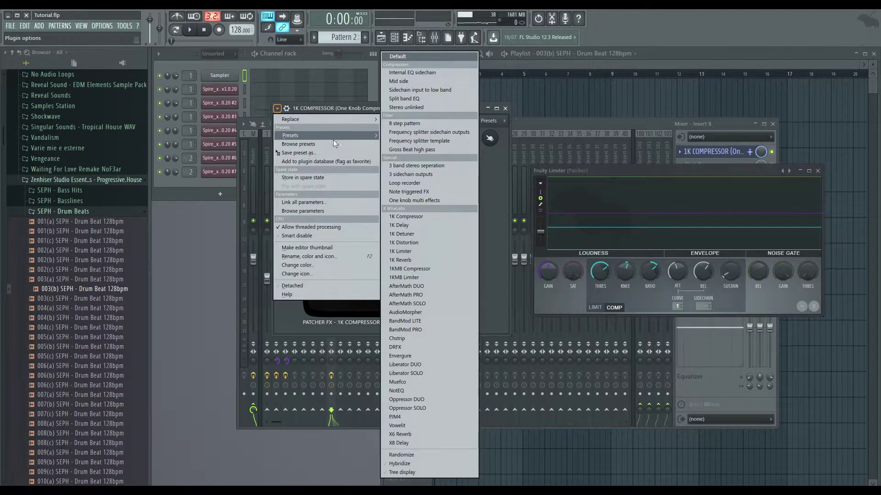
click(435, 229)
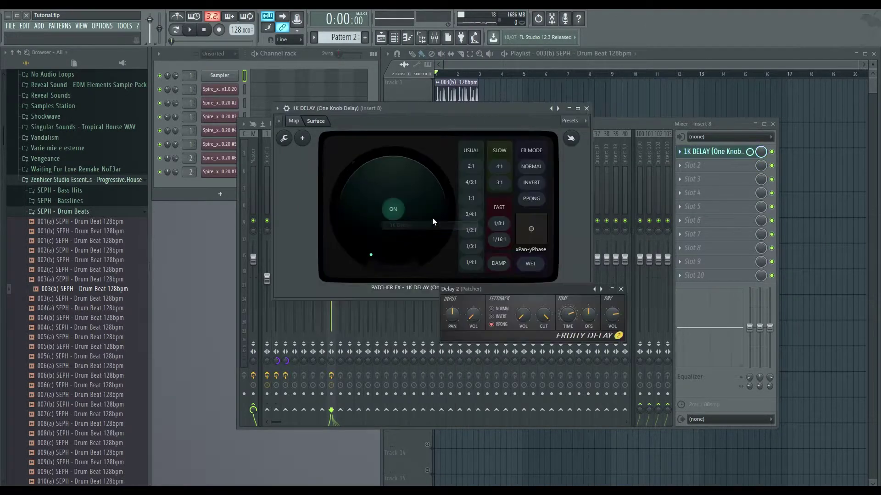
- Turn up the 1K Delay main knob and try the 1:1, 4:1 and 3:1 delay times
drag(428, 214, 427, 188)
click(473, 198)
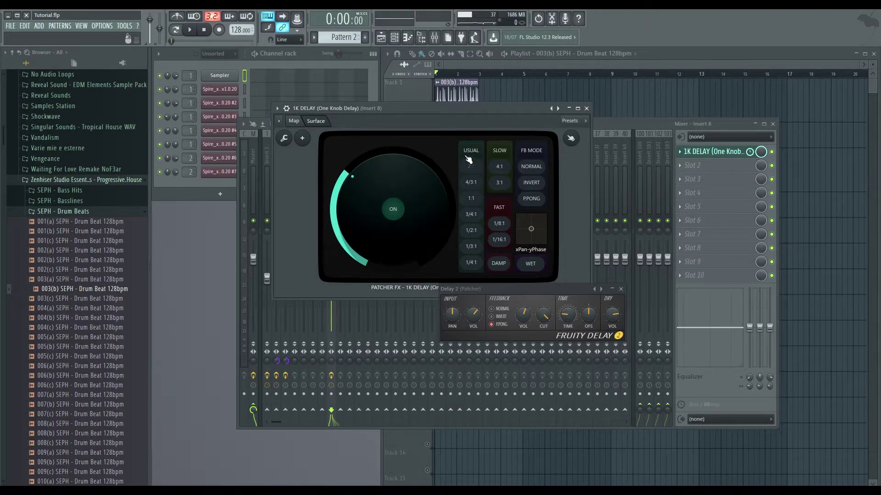
click(500, 169)
click(501, 188)
drag(568, 319, 568, 324)
- Shift the xPan-yPhase pad's handle to its upper-right area and toggle WET on and back off
drag(538, 234, 529, 228)
click(531, 265)
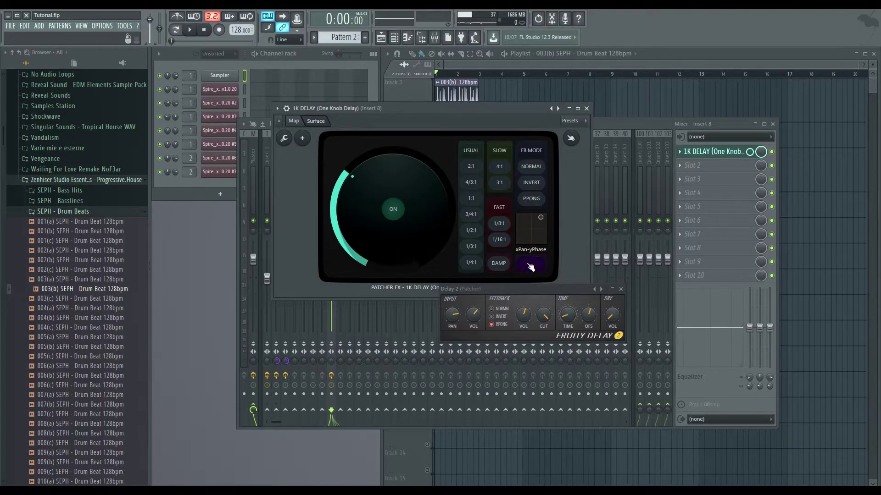
click(531, 266)
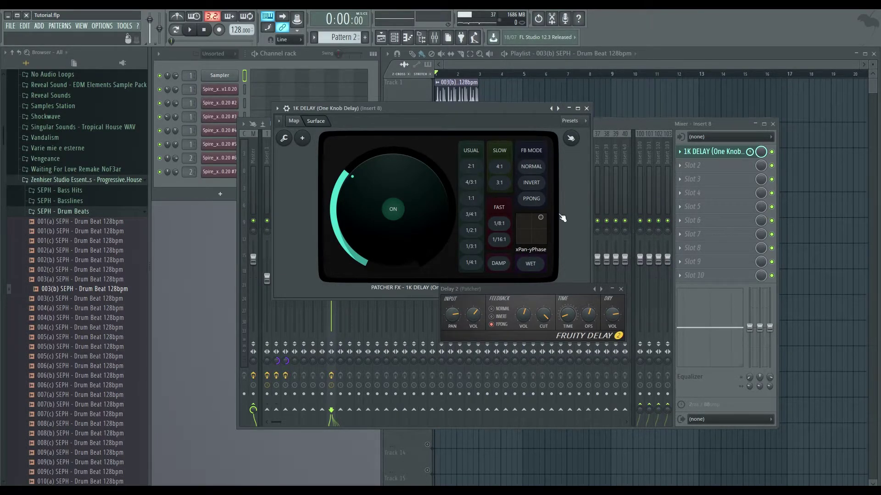
- Look through Patcher's preset list and close the 1K Delay window
click(278, 108)
mouse_move(324, 135)
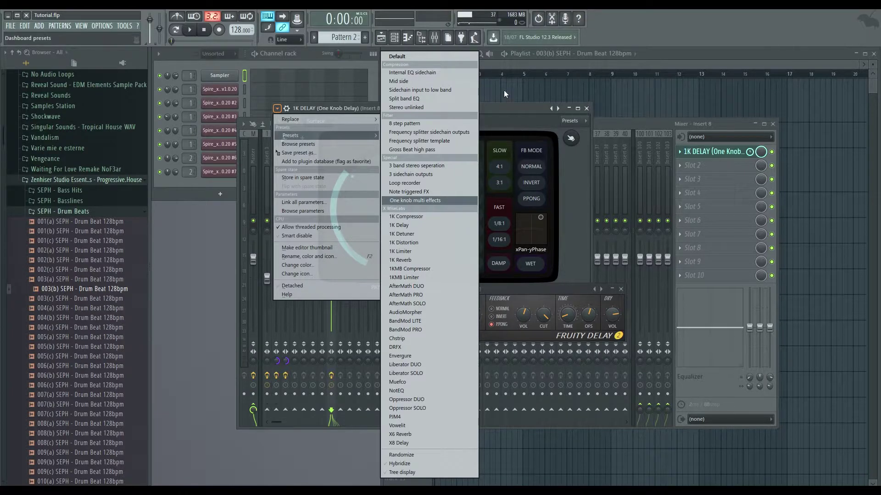
click(587, 108)
- Clear the 1K DELAY effect from slot 1 of mixer Insert 8 by replacing it with (none)
click(680, 152)
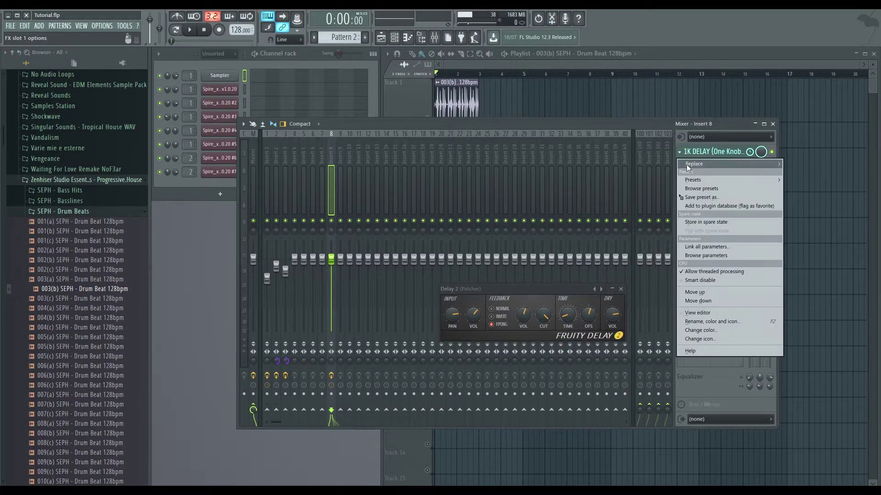
mouse_move(688, 169)
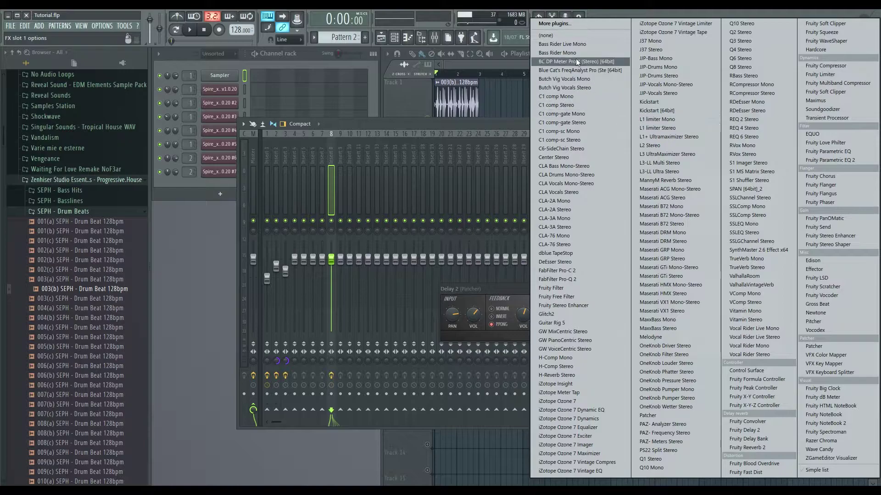
click(546, 35)
click(393, 89)
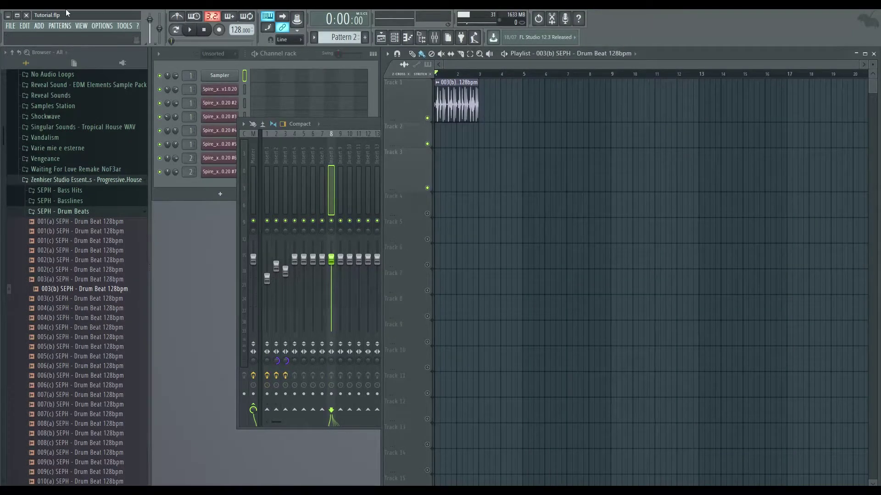
- Add a Sytrus instrument channel, enlarge its plugin window and move it upward so the whole interface fits on screen
click(40, 27)
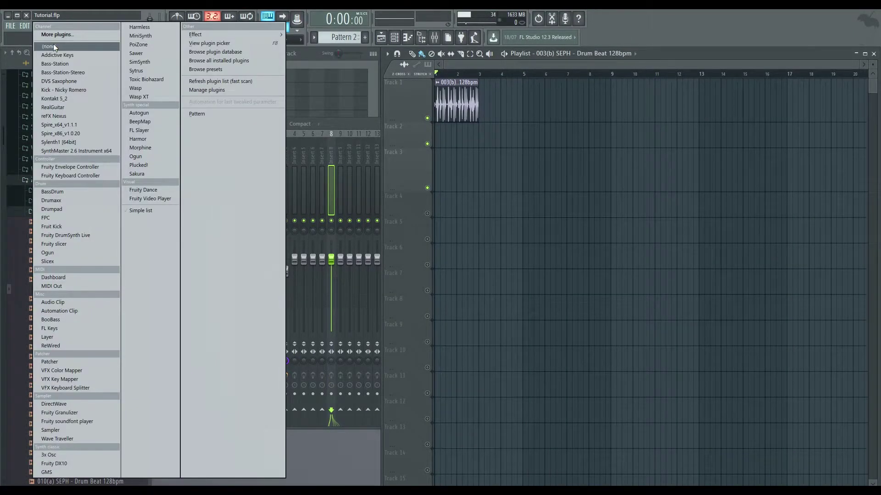
click(153, 71)
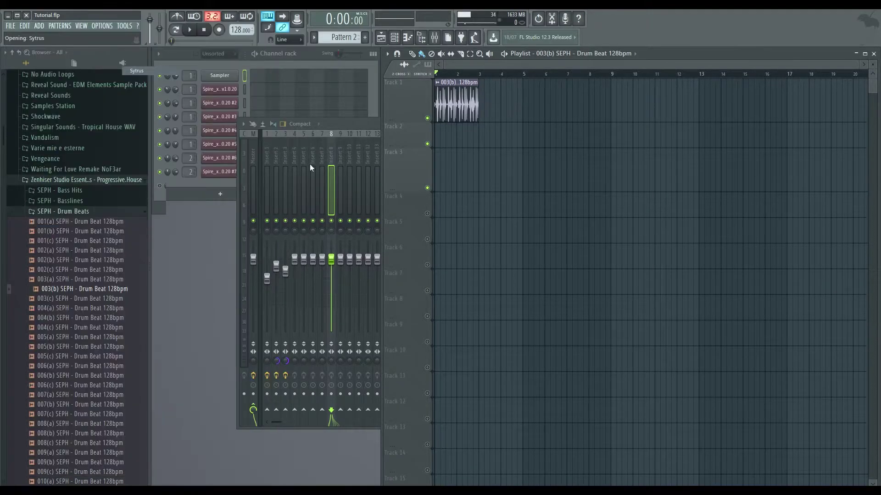
drag(557, 342, 867, 484)
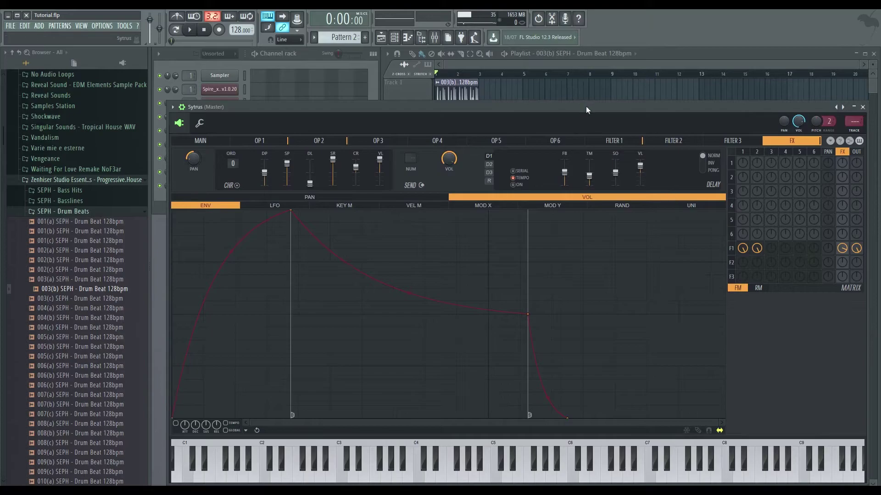
drag(585, 105, 574, 73)
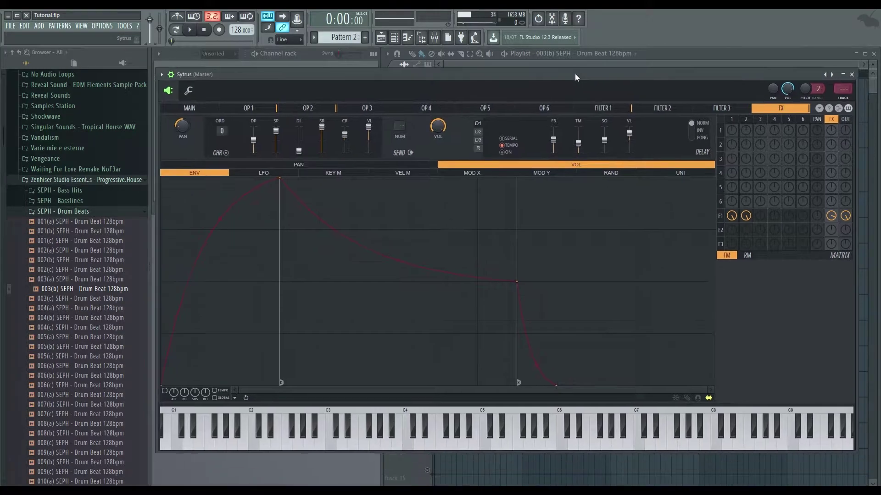
- Load the SeamlessR - Acoustic Kick preset into Sytrus
click(163, 74)
mouse_move(191, 99)
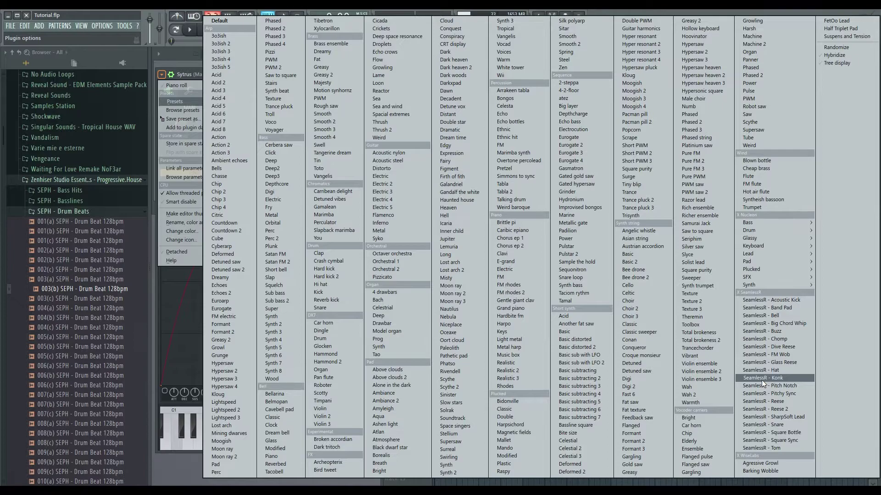
click(771, 301)
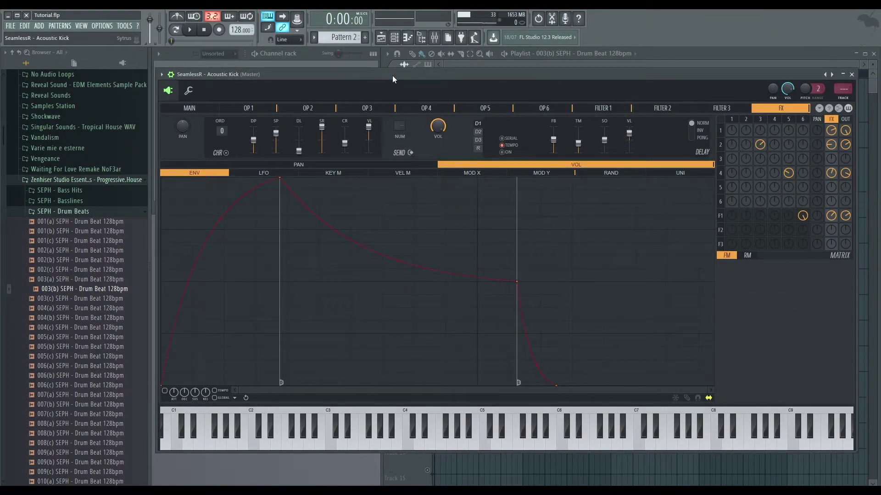
- Audition the Acoustic Kick with a few keyboard notes, close its plugin window and bring the channel rack in front of the mixer
key(z)
key(z)
key(z)
key(z)
click(851, 74)
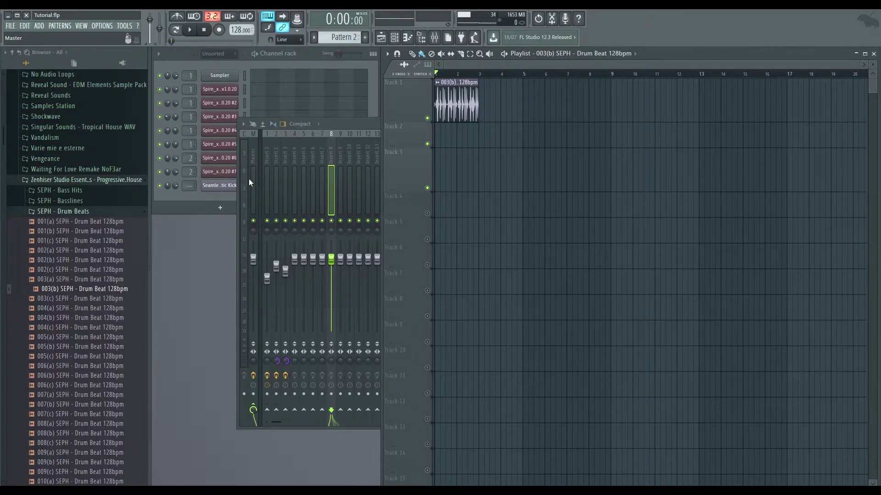
click(189, 206)
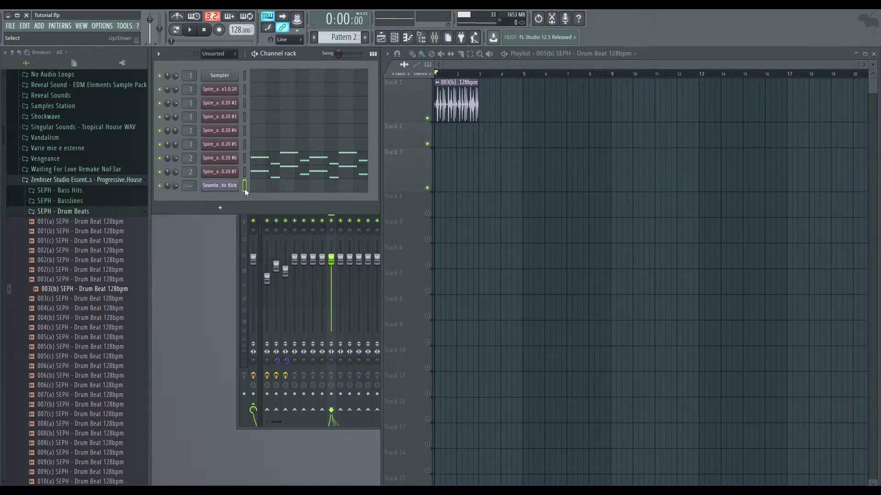
- Look at the Game Controller 1 input device in the MIDI settings and close the settings window
click(99, 26)
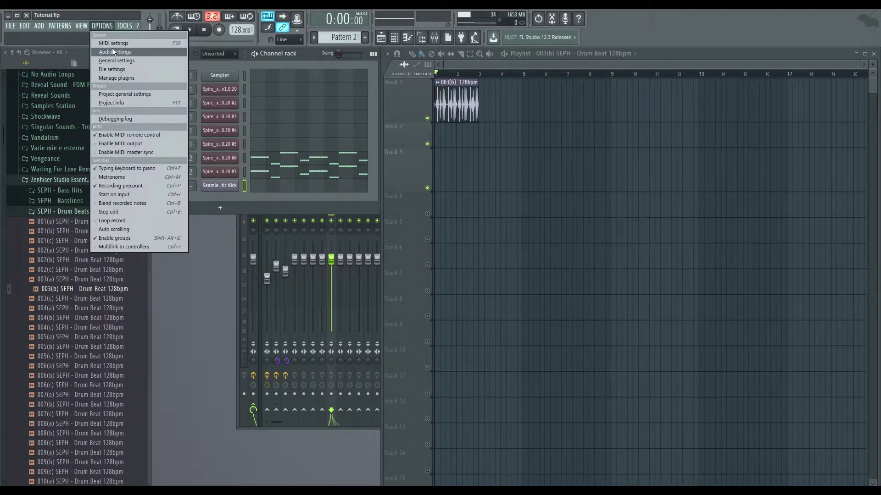
click(113, 51)
click(306, 124)
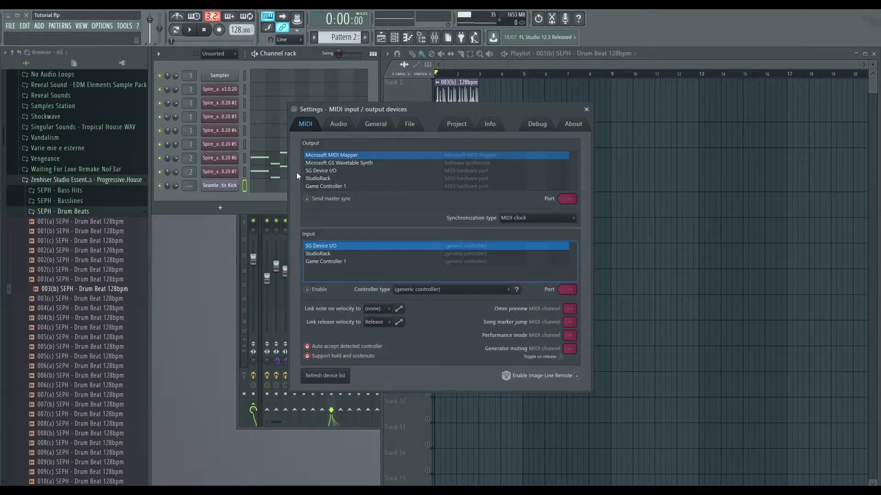
click(335, 263)
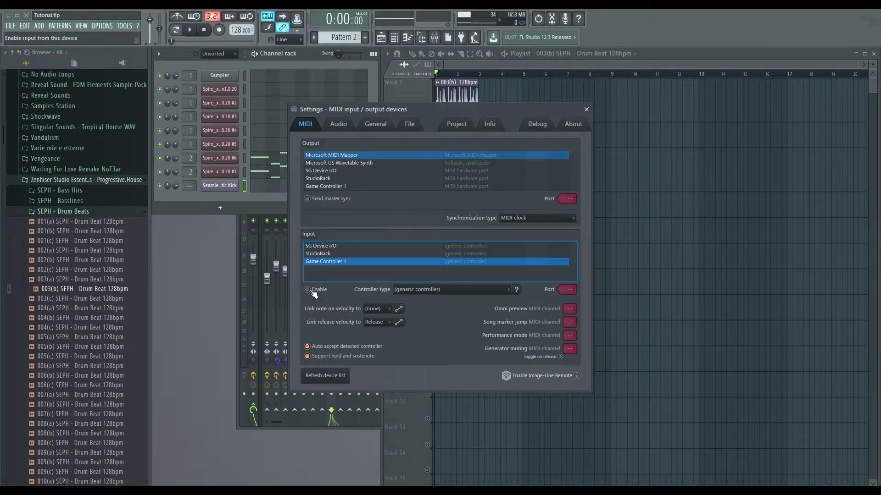
click(582, 108)
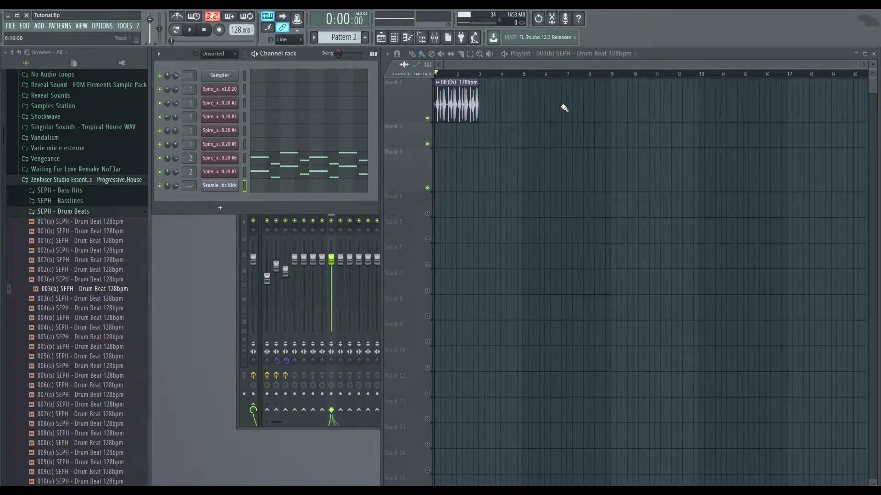
- Lock the SeamlessR - Acoustic Kick channel to receive notes from the typing keyboard
click(244, 186)
key(r)
right_click(226, 186)
mouse_move(357, 277)
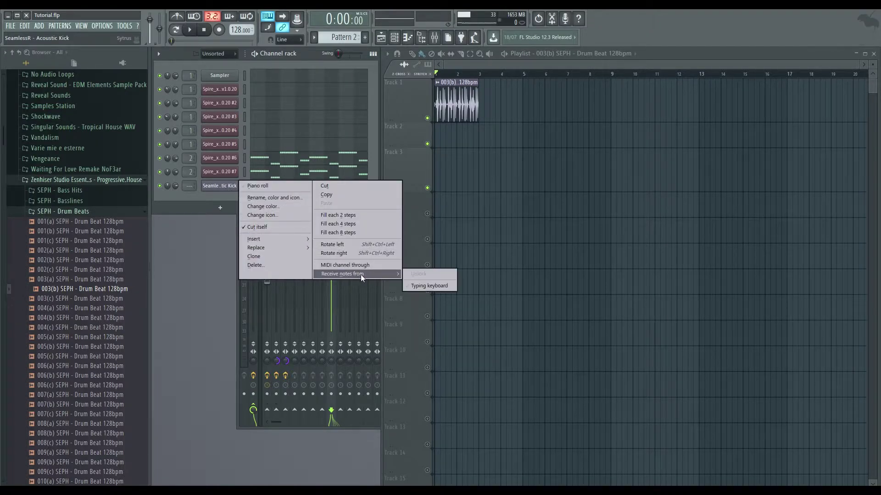
click(419, 286)
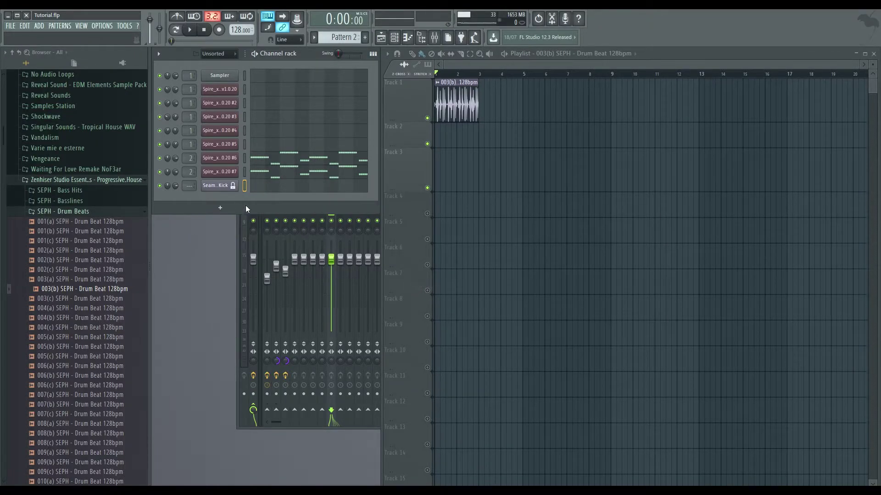
- Test the typing keyboard lock by selecting Spire channels #7, #6, #5, #2 and the first one while playing notes
click(245, 173)
click(238, 160)
click(617, 146)
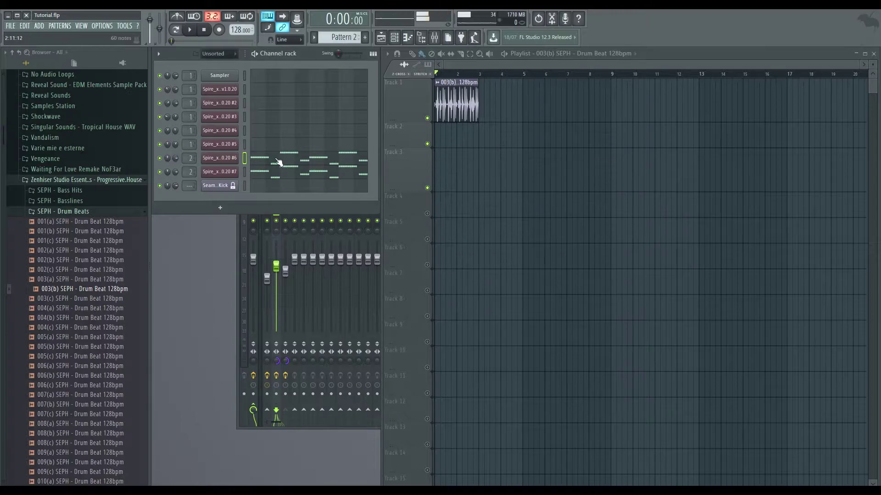
click(245, 145)
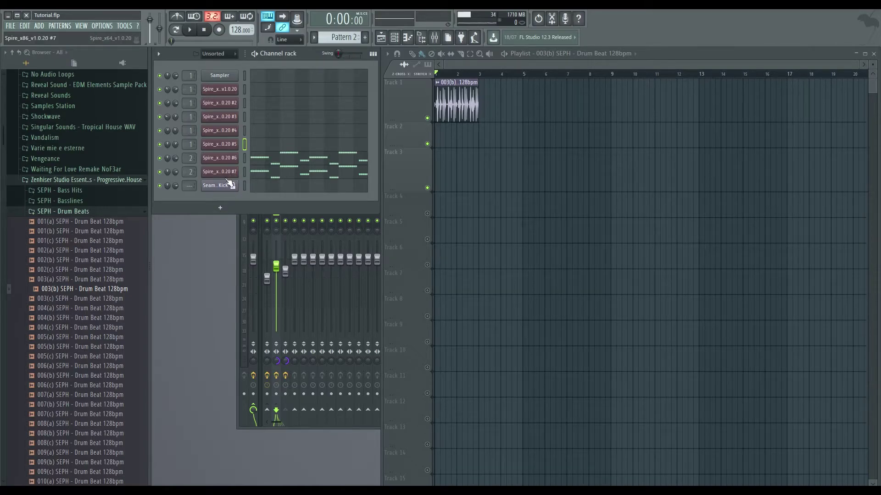
click(244, 103)
key(c)
click(244, 92)
key(v)
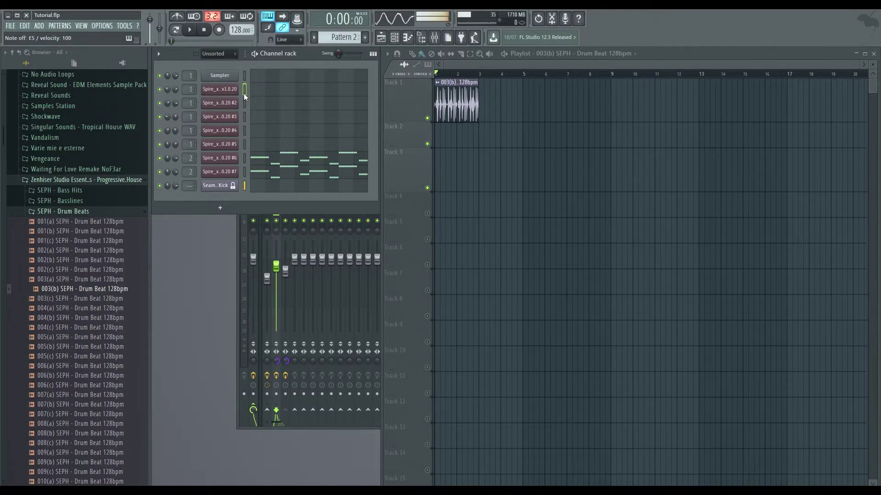
- Unlock the Acoustic Kick channel from the typing keyboard
right_click(234, 187)
mouse_move(381, 275)
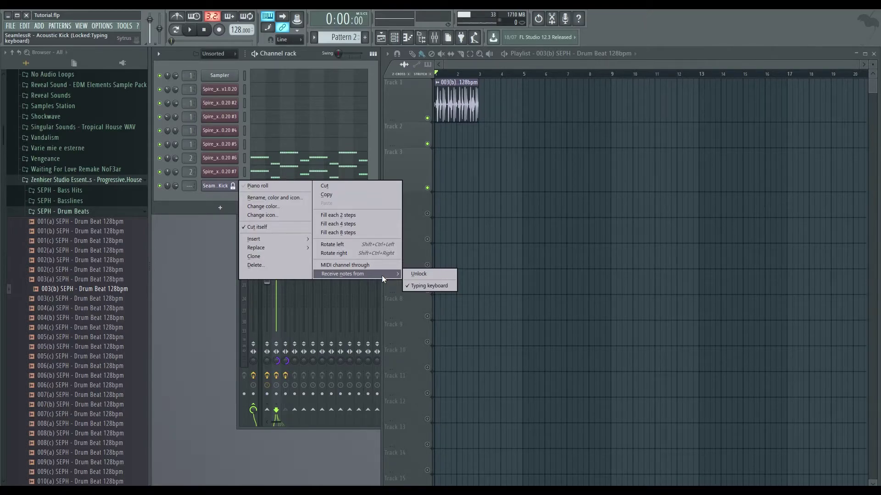
click(416, 276)
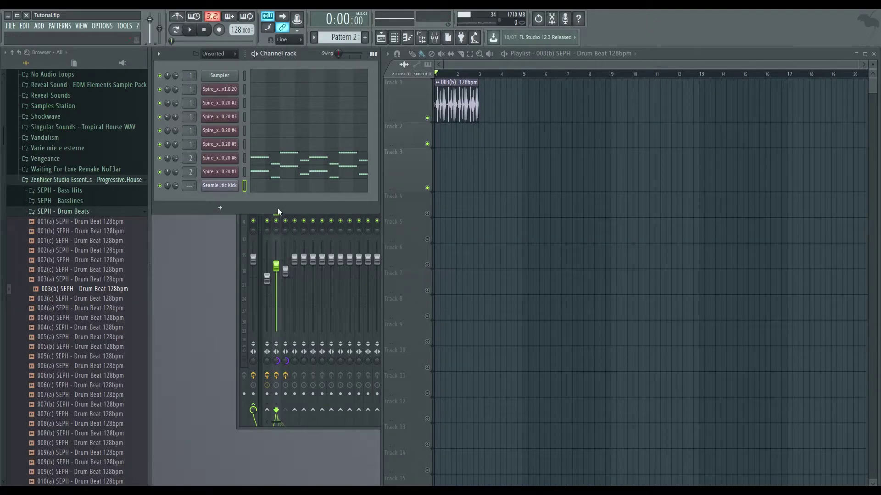
- Play test notes on the Acoustic Kick and Spire #7 channels, and select Spire #6
key(q)
key(q)
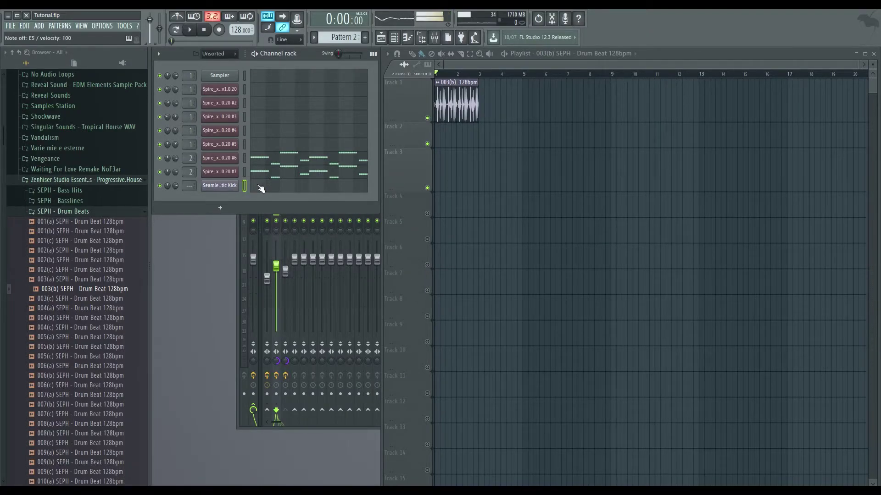
click(246, 171)
key(e)
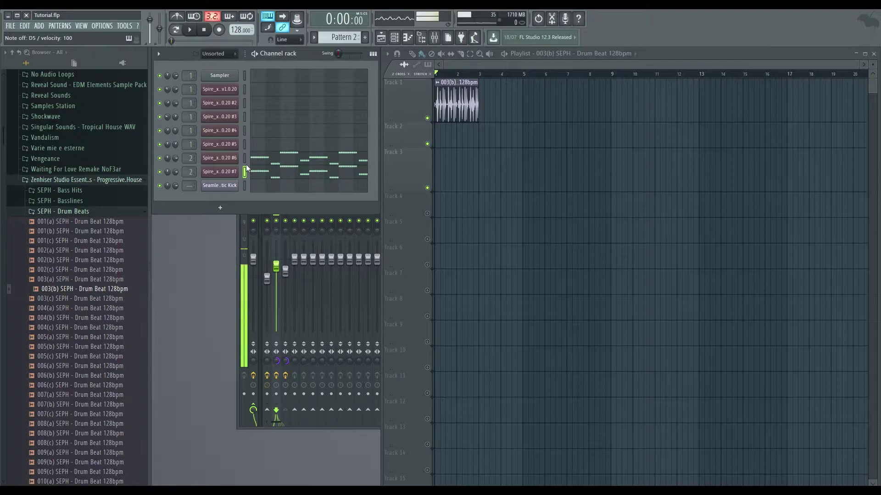
click(246, 159)
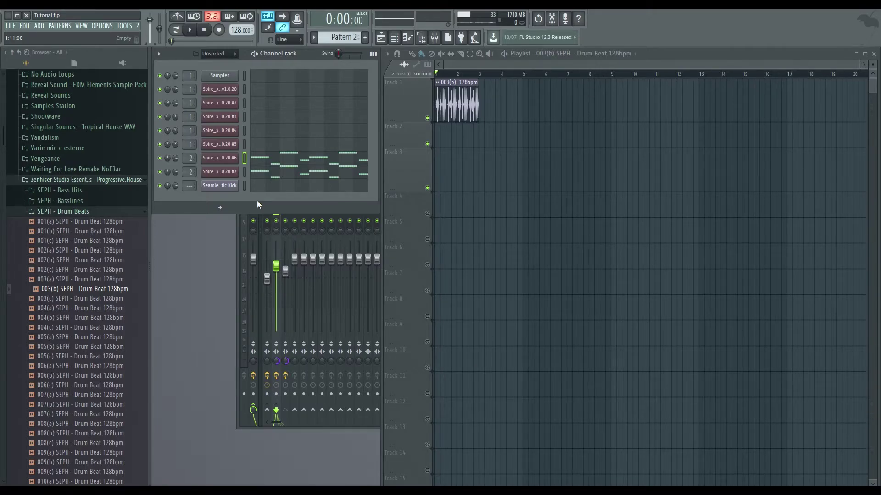
- Lock the mute state of the Spire #6 channel and solo the Spire #2 channel
click(164, 159)
right_click(166, 106)
click(167, 106)
- Switch playback to pattern mode, play Pattern 2 and stop it
key(space)
key(space)
click(176, 28)
key(space)
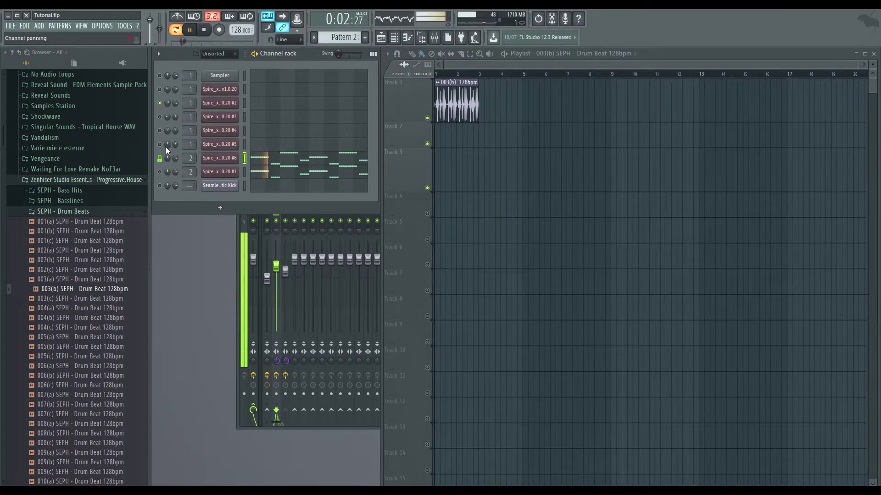
key(space)
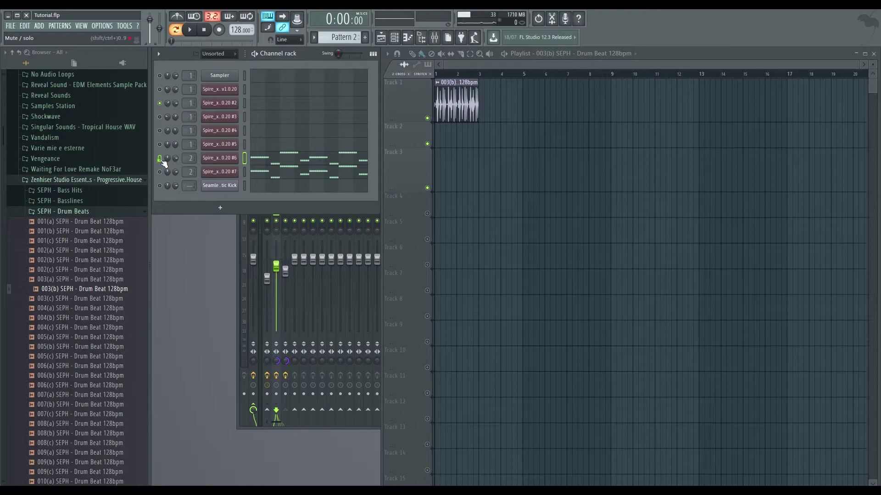
- Cancel the Spire #2 solo and the Spire #6 mute lock so all channels are active
right_click(160, 106)
click(163, 108)
right_click(159, 103)
click(168, 111)
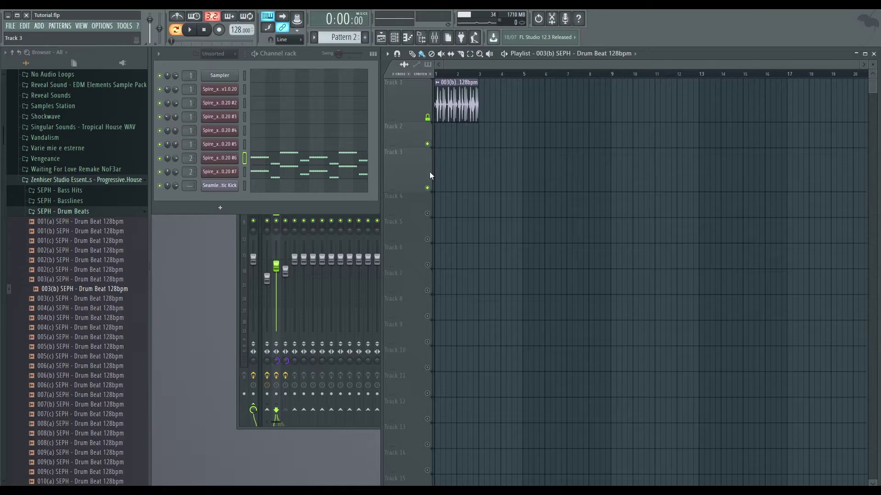
- Solo and unsolo playlist Track 3 with Track 1's mute state locked, and leave every playlist track unlocked and enabled
right_click(430, 190)
right_click(430, 191)
right_click(430, 187)
right_click(429, 187)
right_click(430, 187)
right_click(430, 188)
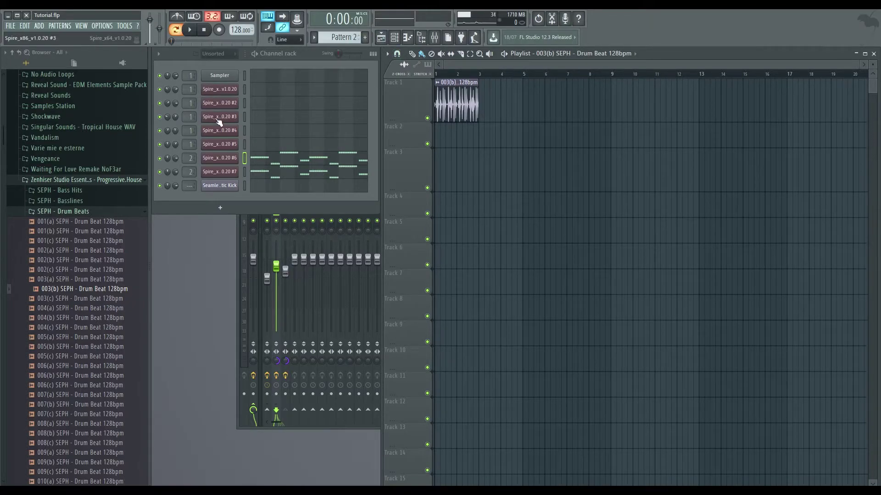
- Show the Audio group in the channel rack and route the 003(b) drum beat channel to mixer track 8
click(225, 54)
click(232, 73)
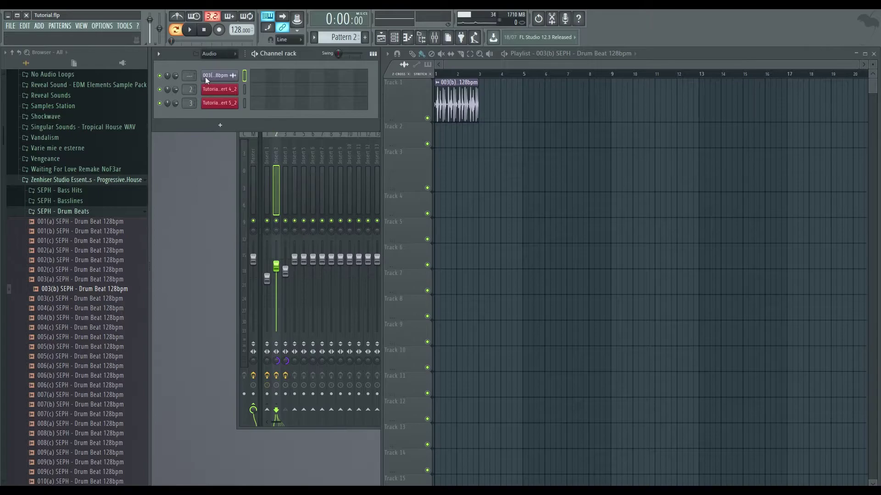
drag(189, 77, 189, 59)
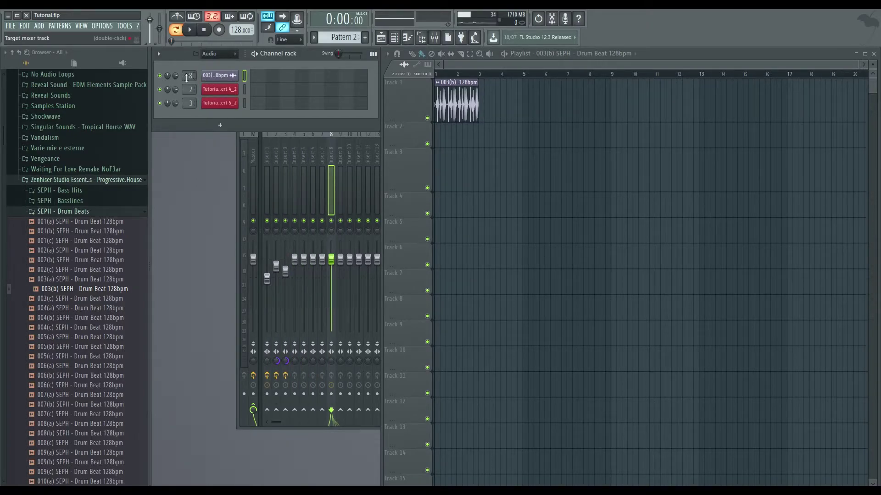
click(282, 152)
click(329, 149)
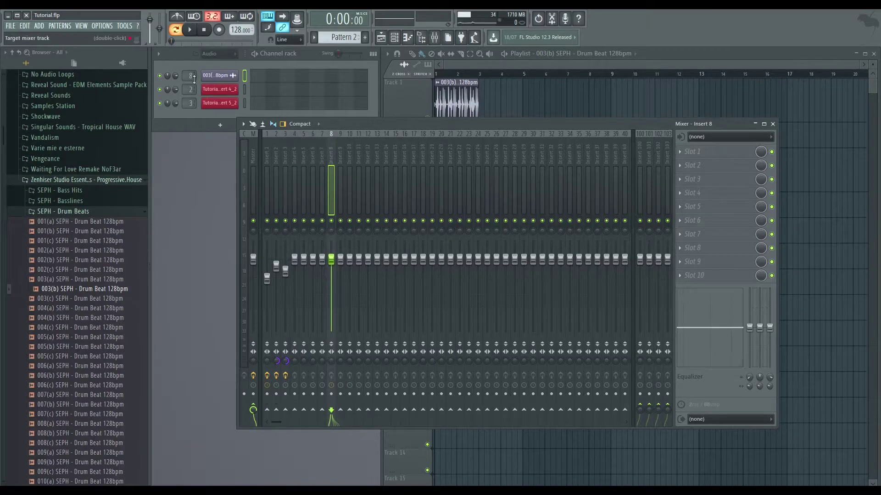
- Set the 003(b) drum beat channel's target mixer track number to 20
right_click(189, 76)
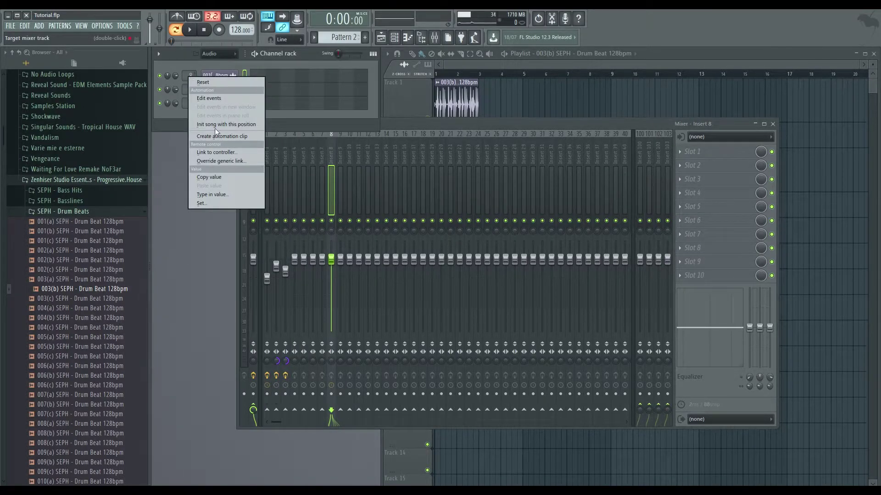
click(236, 194)
text(20)
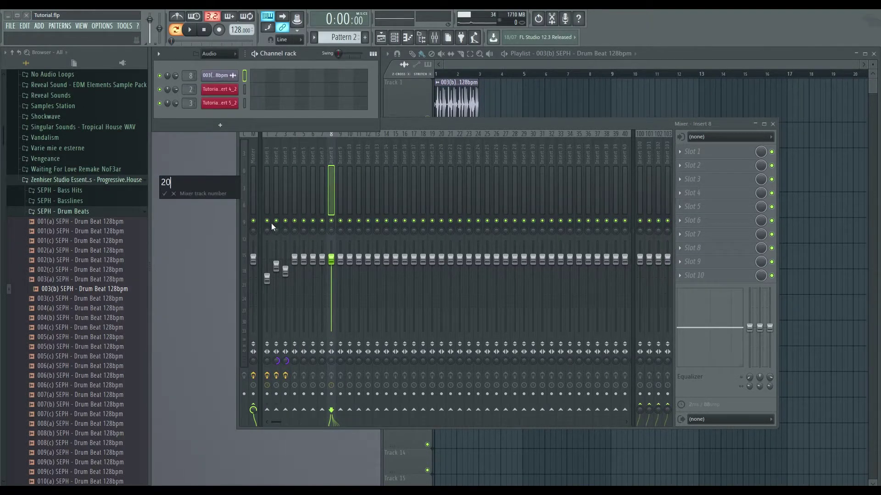
key(Return)
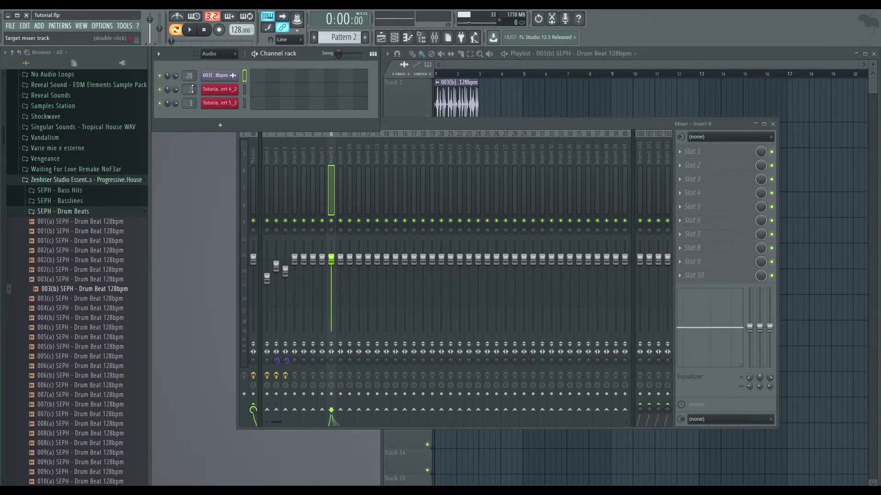
- Set the project tempo to 140 BPM by entering an exact value
right_click(236, 31)
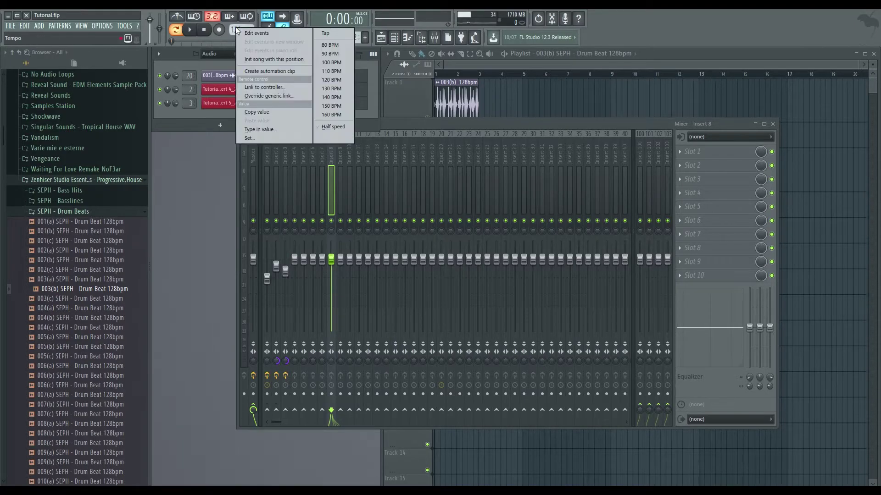
click(294, 131)
text(140)
key(Return)
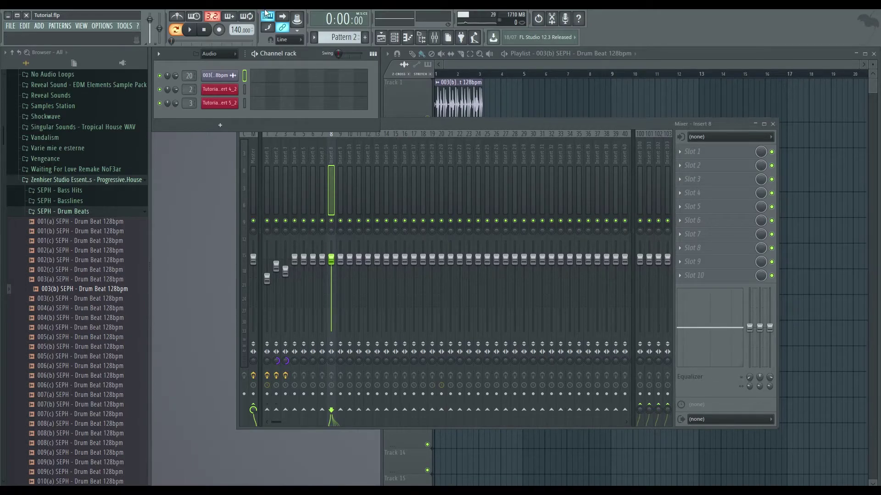
- Set the project tempo back to 128 BPM
right_click(238, 31)
click(284, 131)
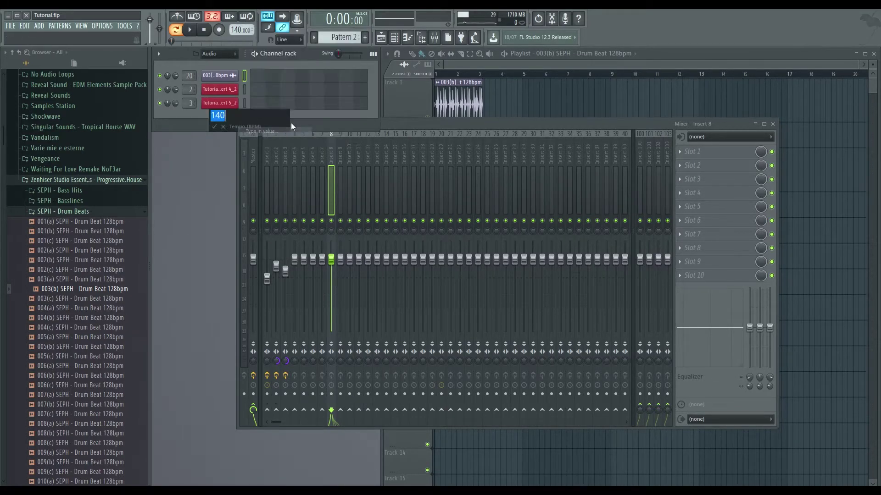
text(128)
key(Return)
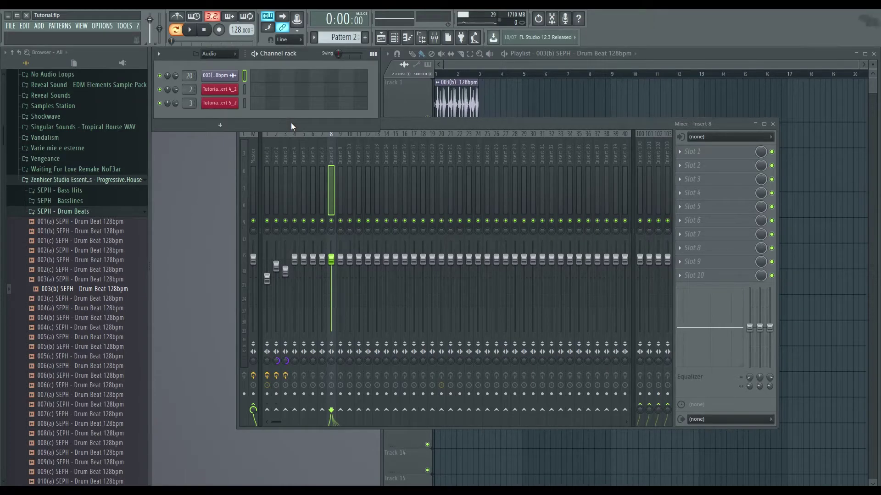
- Route the 003(b) drum beat channel to mixer track 5, lower the mixer window slightly, and play the playlist in song mode
mouse_move(191, 79)
mouse_down()
mouse_move(191, 67)
mouse_move(190, 81)
mouse_up()
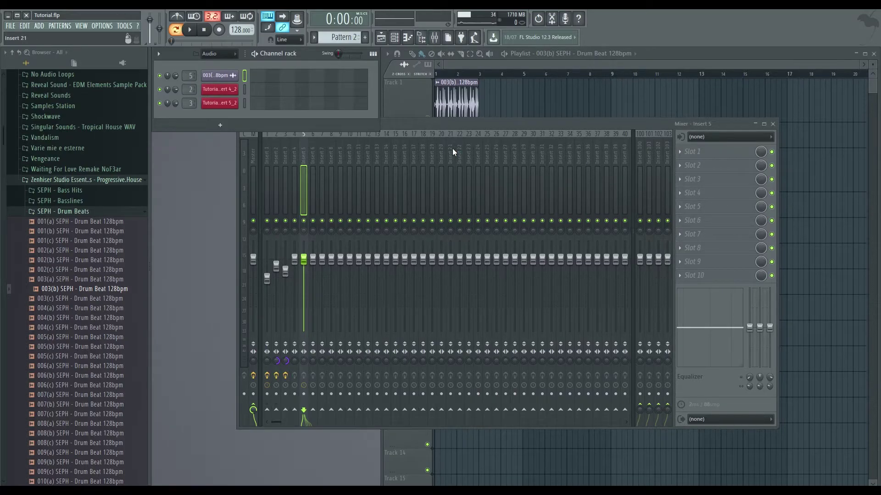
drag(450, 121, 450, 136)
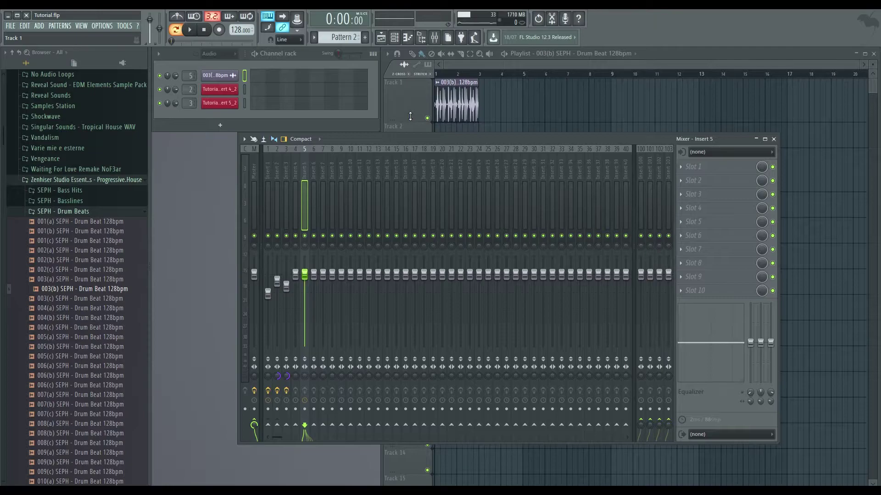
click(183, 33)
key(space)
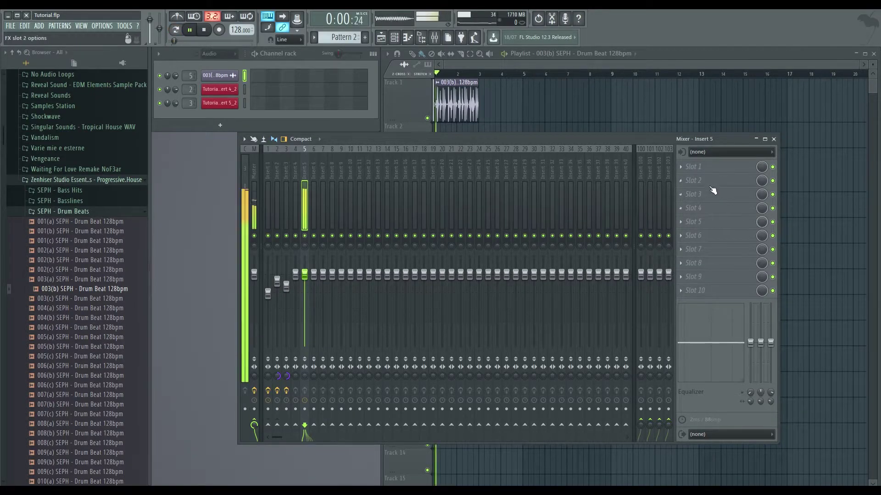
- Load Transient Processor into effect slot 1 of Insert 5 and position its window over the mixer
click(693, 170)
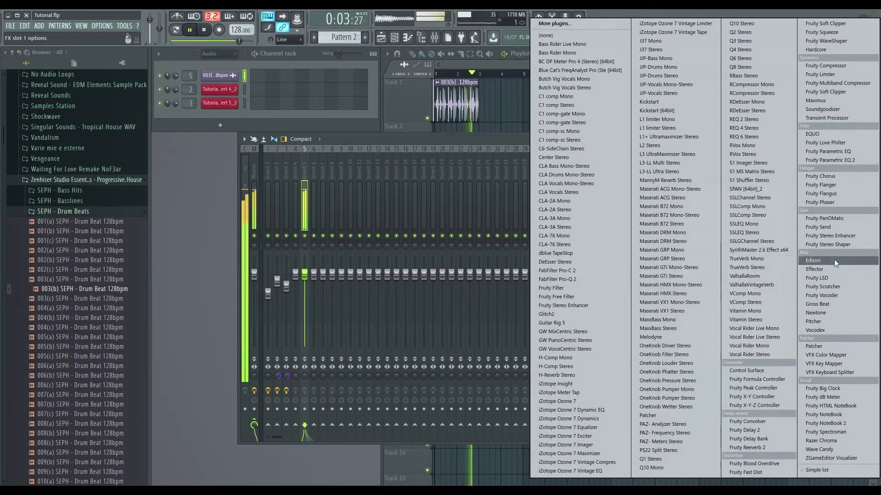
click(832, 118)
drag(395, 143, 592, 166)
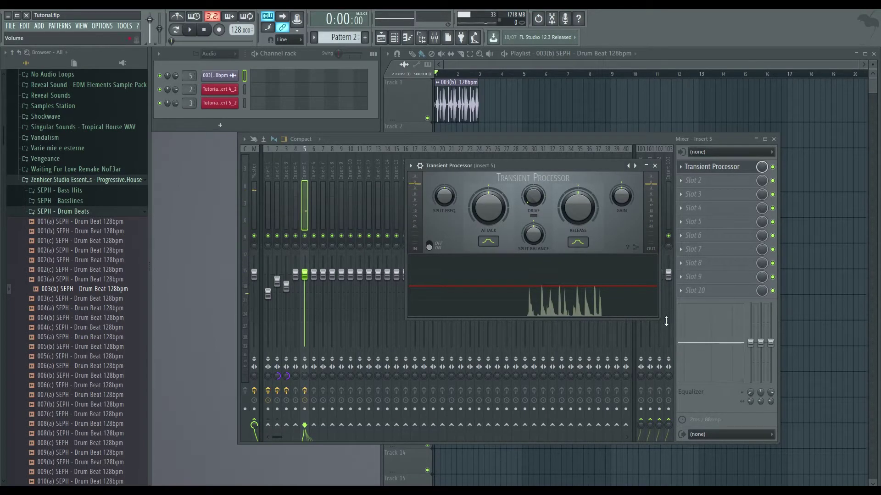
drag(592, 163, 478, 125)
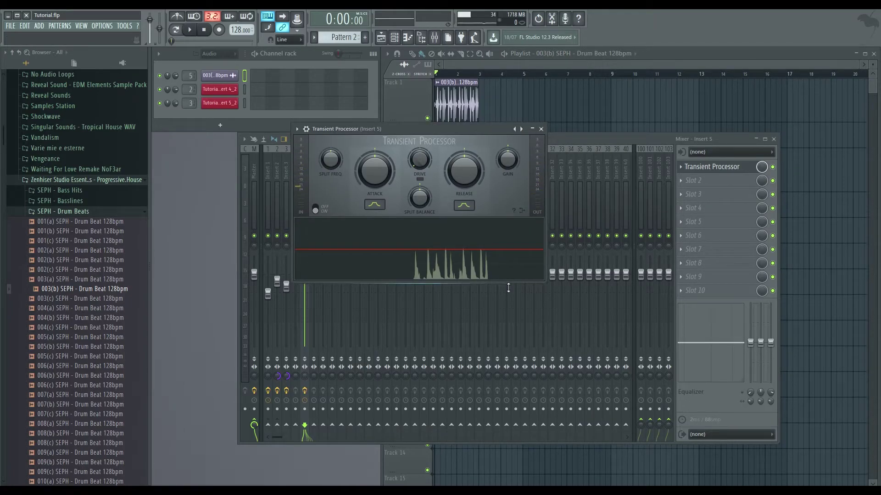
drag(452, 131, 552, 203)
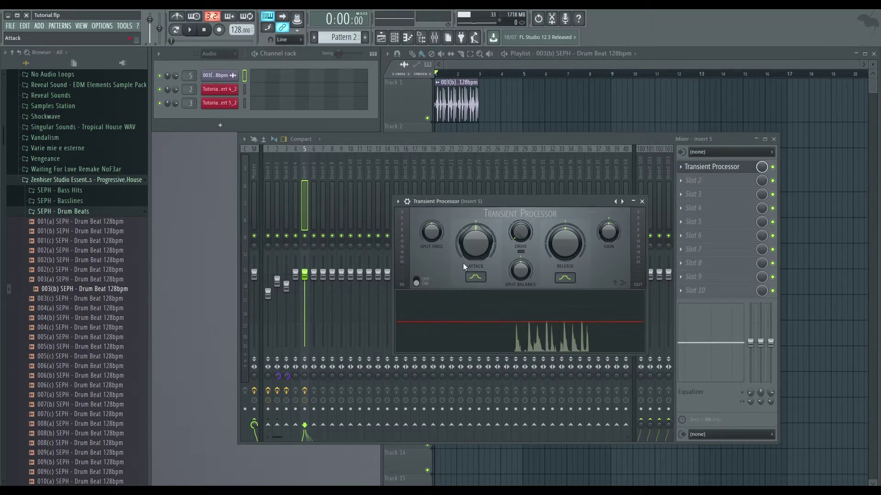
drag(557, 202, 524, 177)
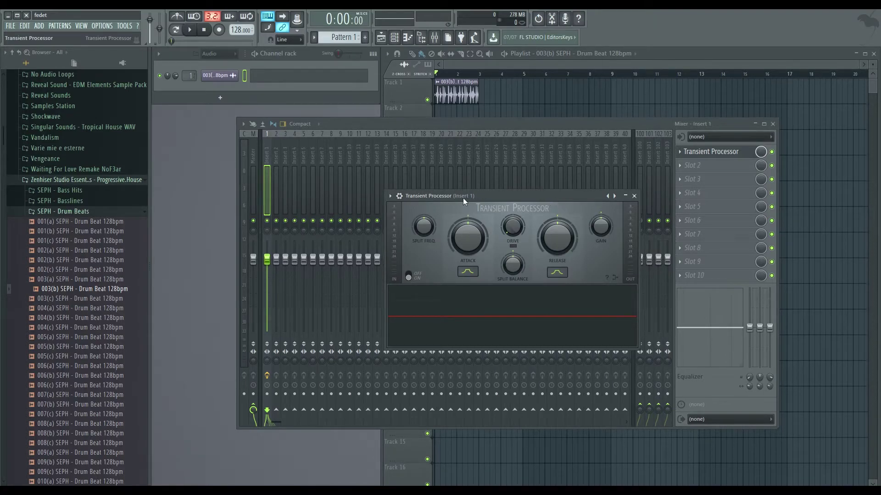
- Raise the Transient Processor's attack and lower its release while the drum beat plays
key(space)
drag(474, 246, 474, 225)
drag(557, 236, 557, 254)
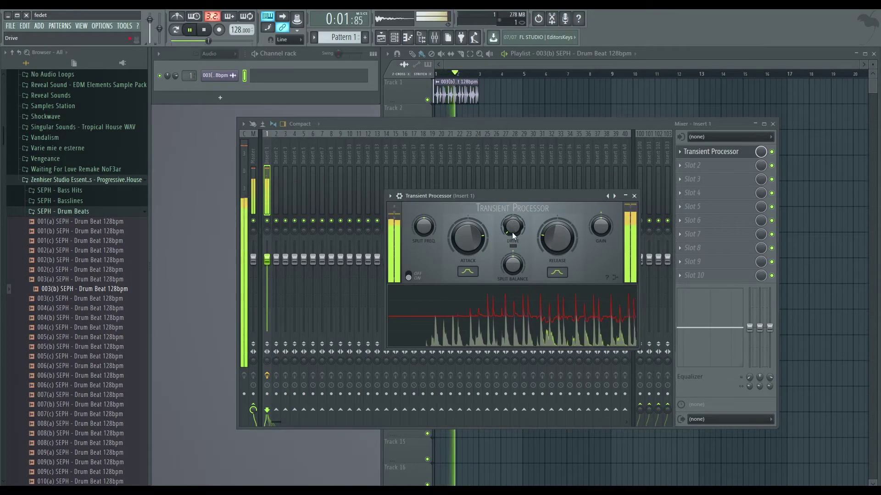
key(space)
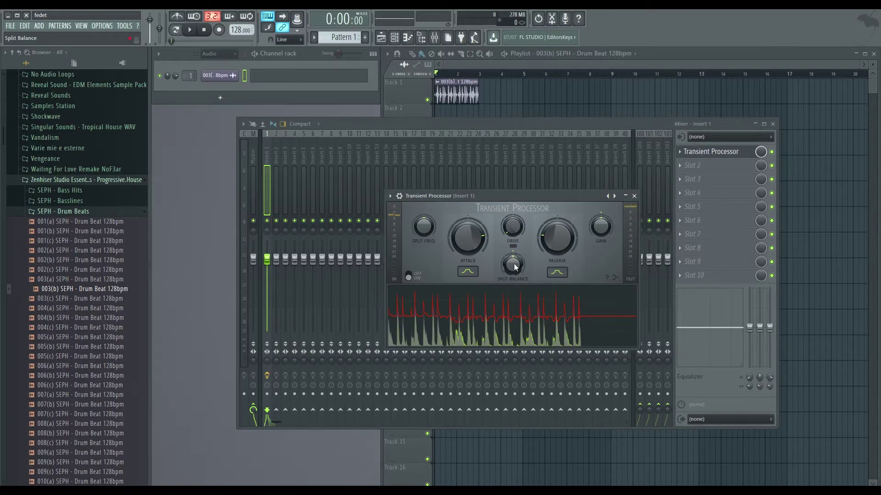
- Try the Transient Processor's split balance and slightly raise its drive while the drum beat plays
key(space)
drag(513, 266, 513, 279)
drag(513, 231, 513, 228)
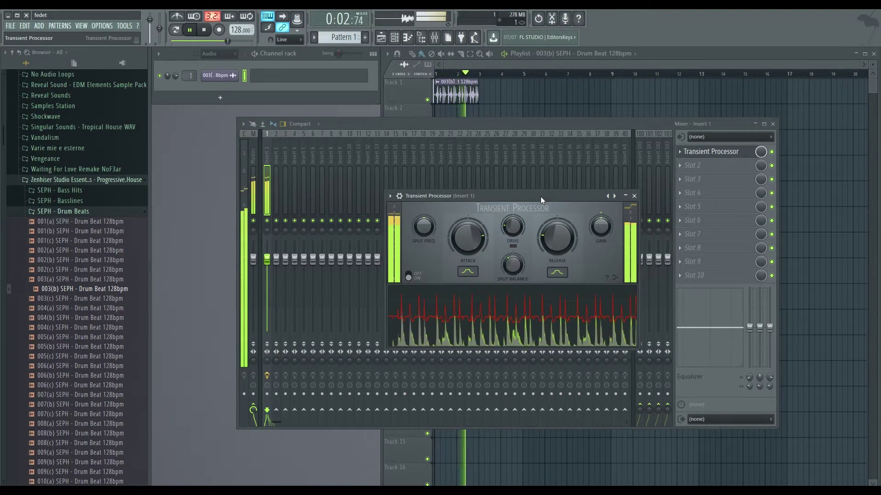
key(space)
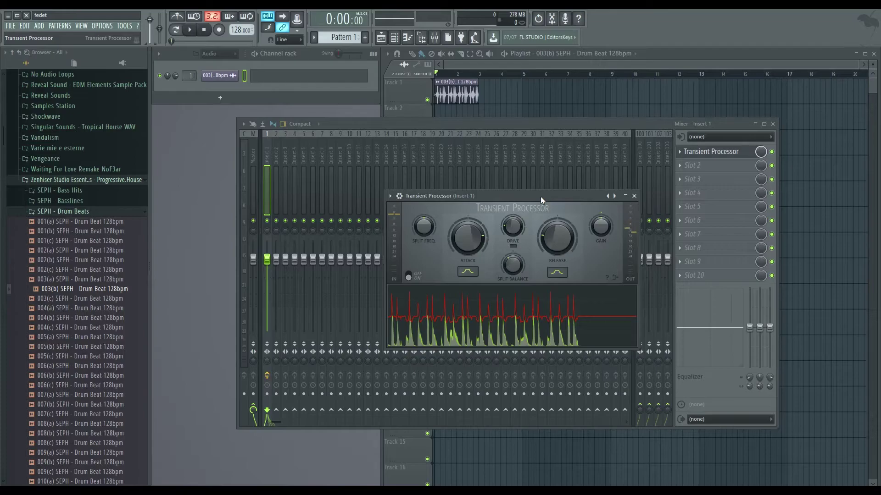
- Compare the drum beat with the Transient Processor slot disabled and enabled, and reopen the plugin window
click(771, 152)
click(771, 152)
key(space)
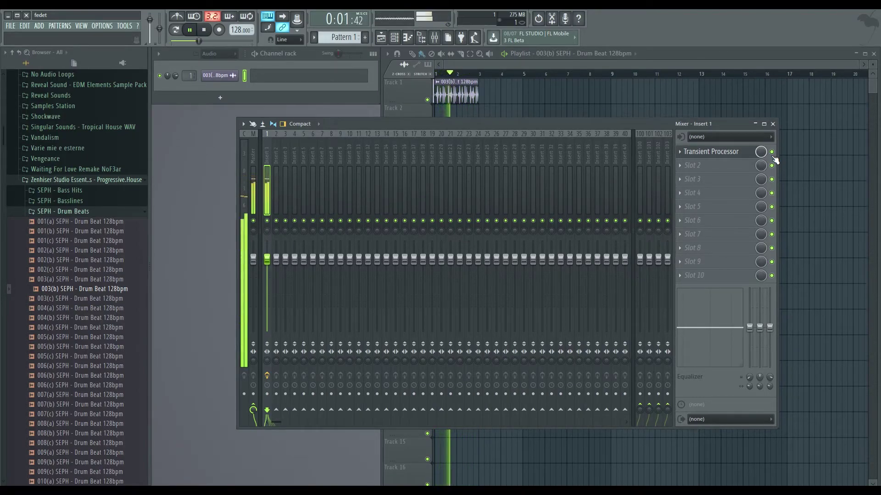
key(space)
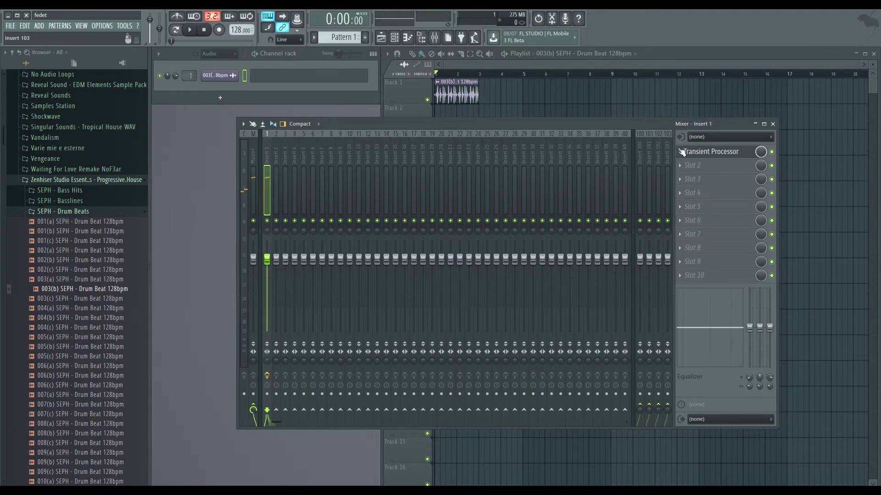
click(709, 158)
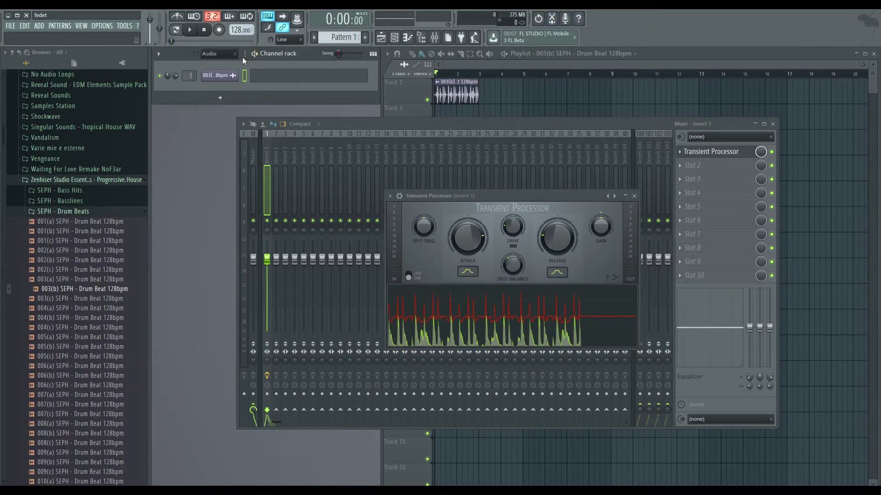
- Widen the channel rack's channel buttons to 120% and set the rack's auto resize to maximum height
mouse_move(307, 54)
mouse_down()
mouse_move(423, 54)
mouse_move(315, 54)
mouse_up()
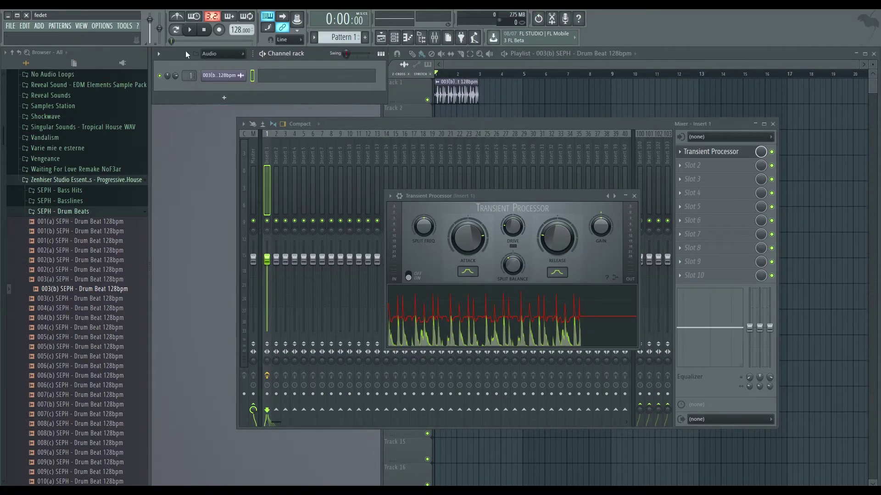
click(158, 55)
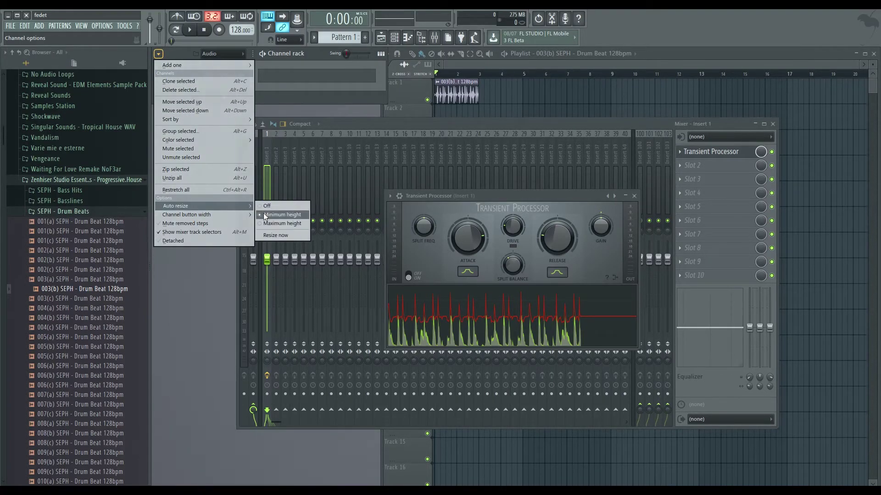
click(264, 217)
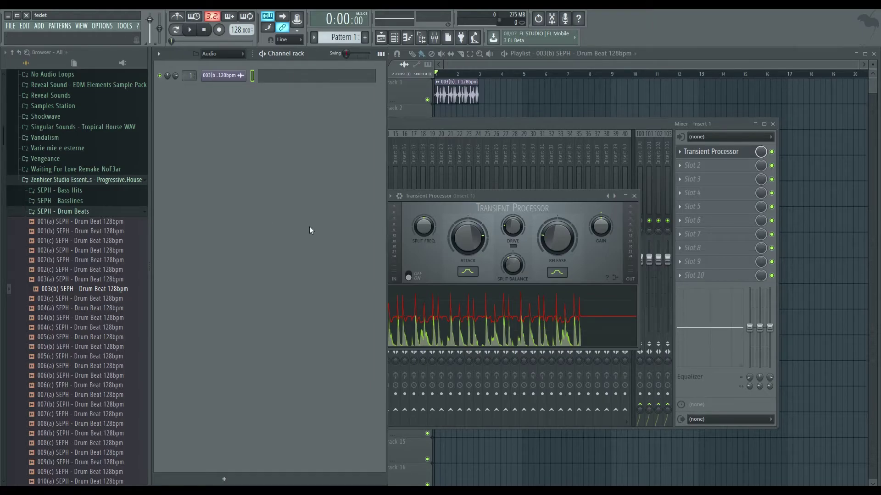
- Switch the channel rack's auto resize to minimum height
click(159, 54)
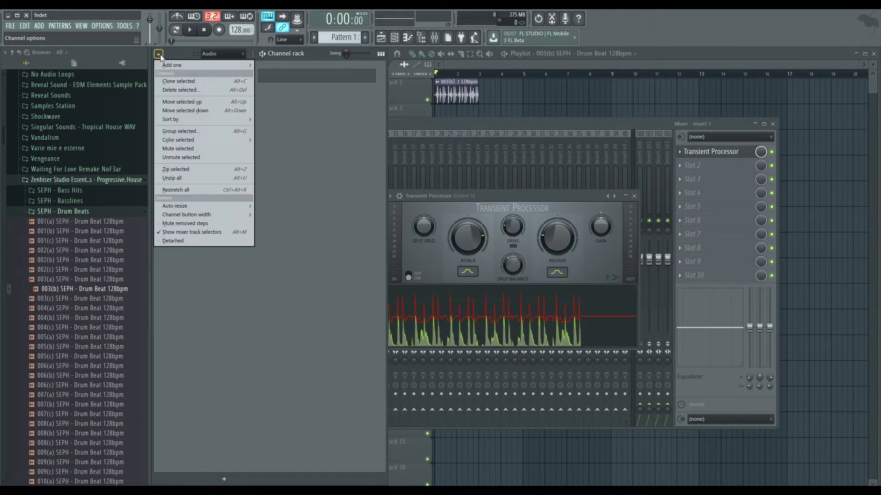
mouse_move(246, 210)
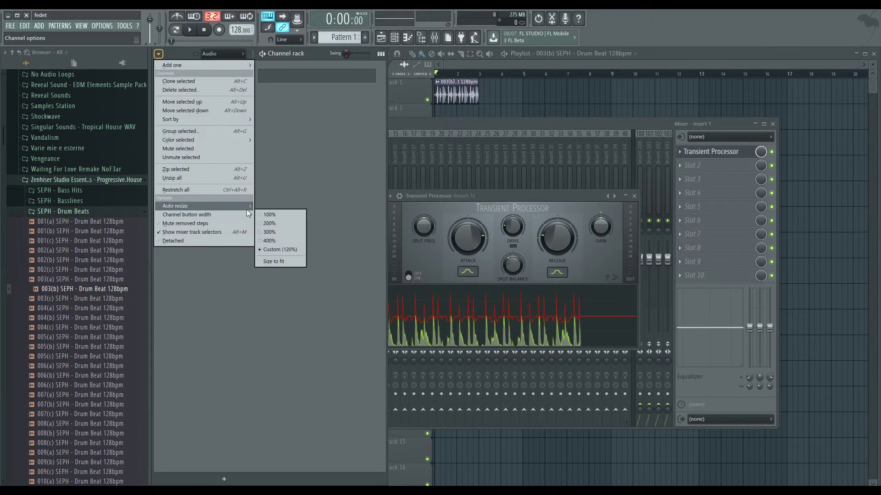
click(282, 215)
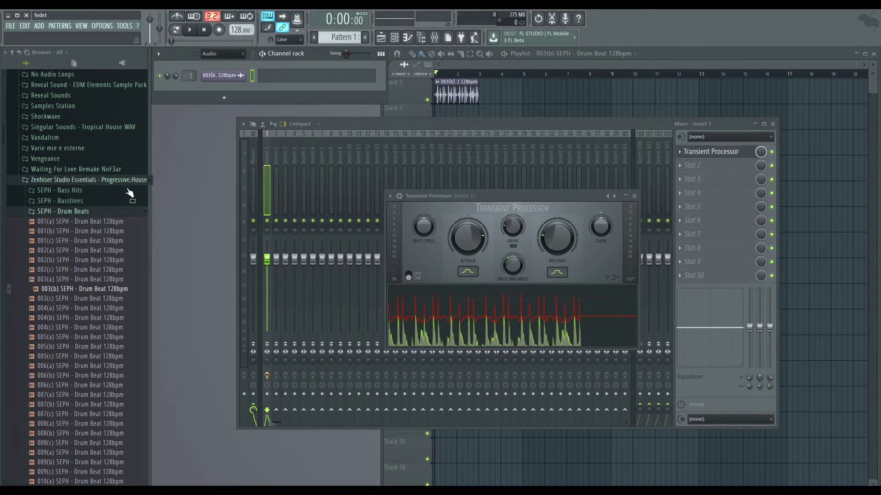
- Add the 001(c) SEPH drum beat sample as a new channel in the rack and delete that channel again
drag(118, 241, 216, 98)
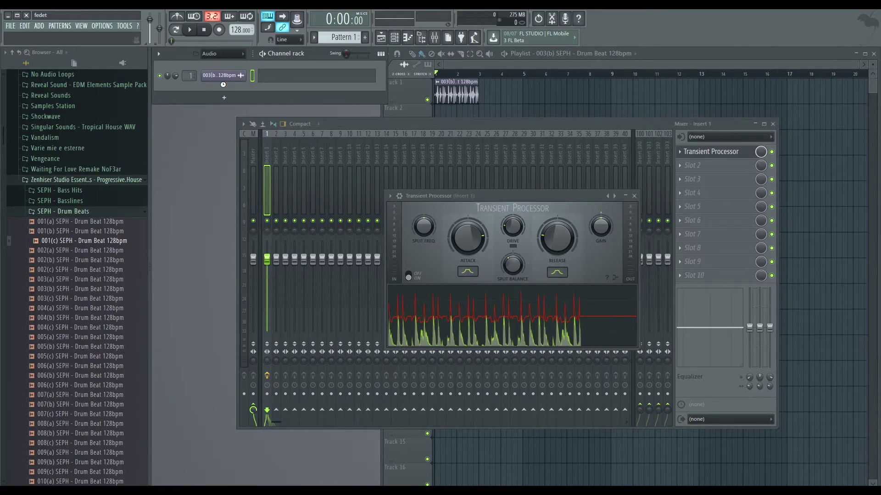
drag(223, 85, 223, 87)
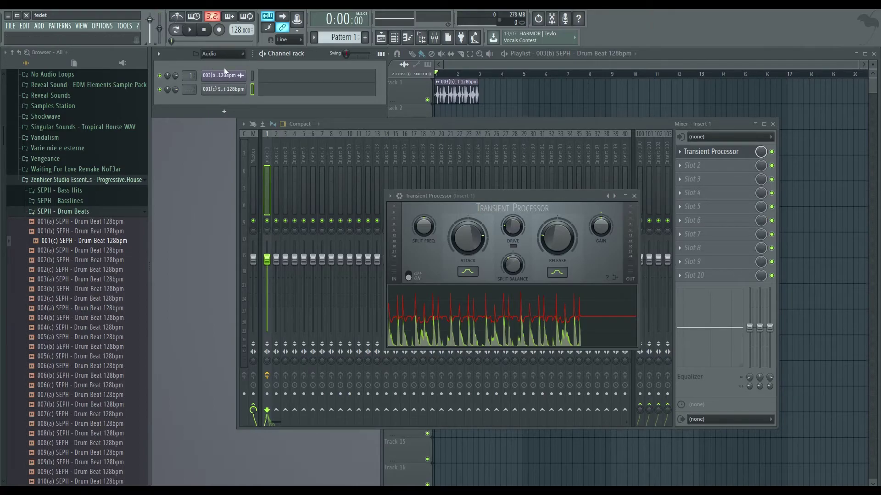
right_click(240, 90)
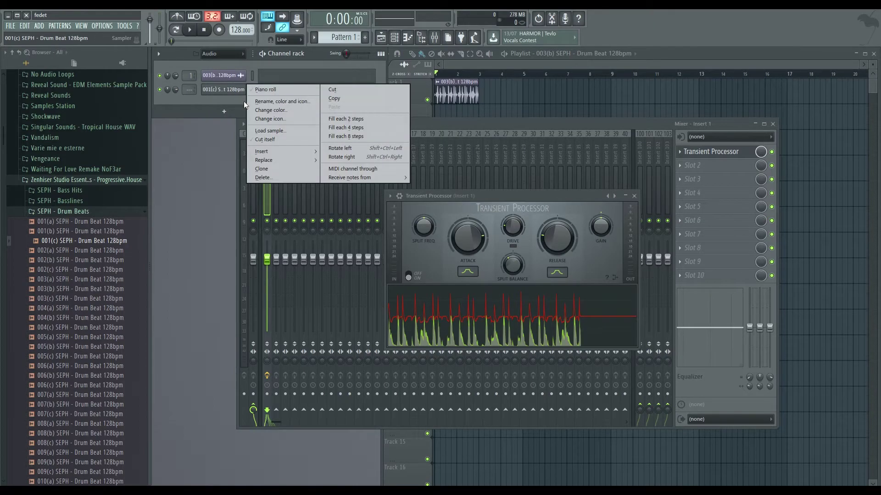
click(275, 179)
click(497, 277)
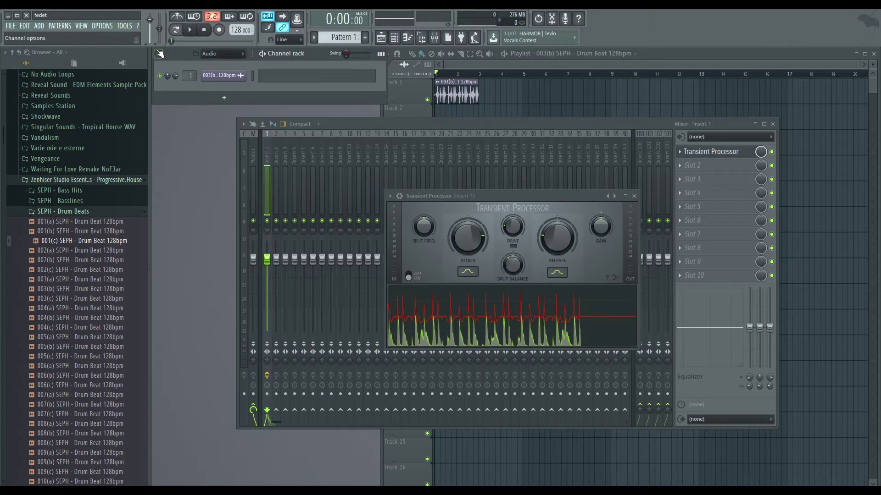
- Turn off the channel rack's auto resize and make the rack slightly taller by hand
click(159, 54)
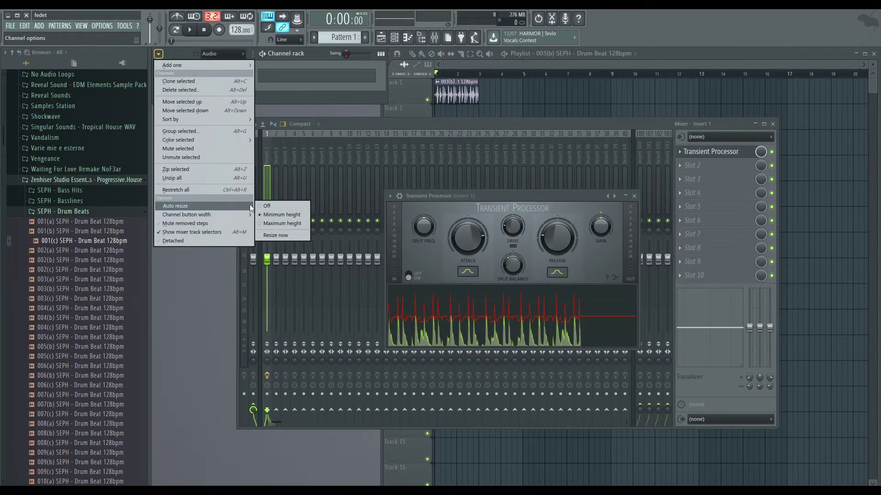
click(266, 207)
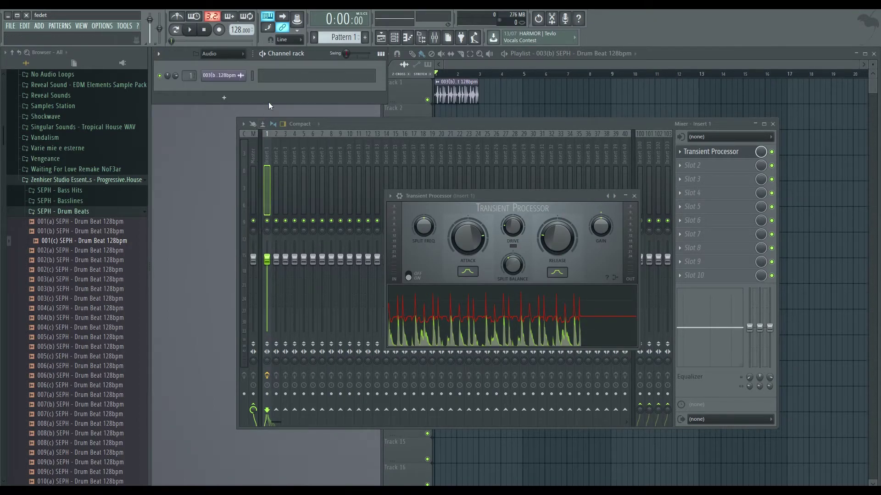
mouse_move(268, 105)
mouse_down()
mouse_move(264, 257)
mouse_move(256, 108)
mouse_up()
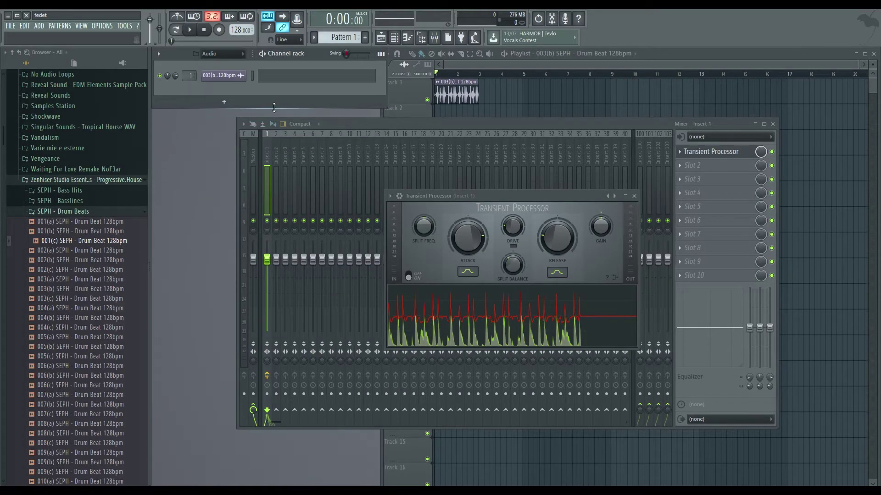
- Return the channel rack's auto resize option to minimum height
click(158, 54)
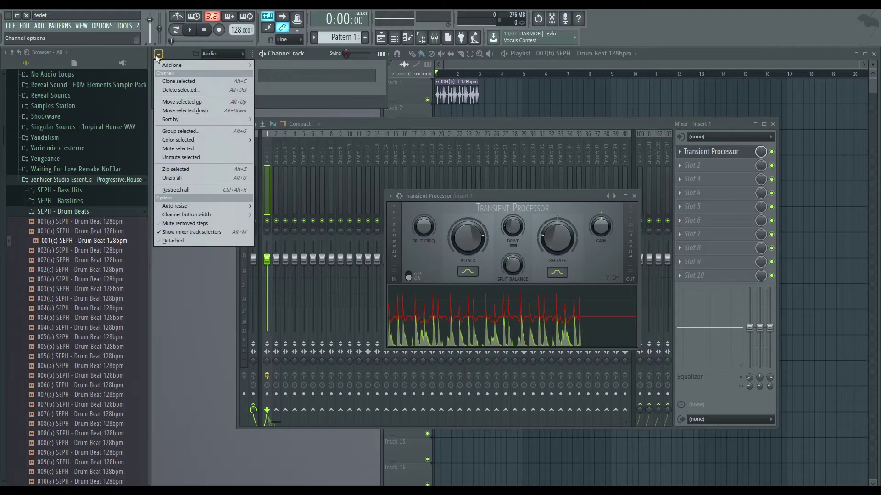
mouse_move(249, 205)
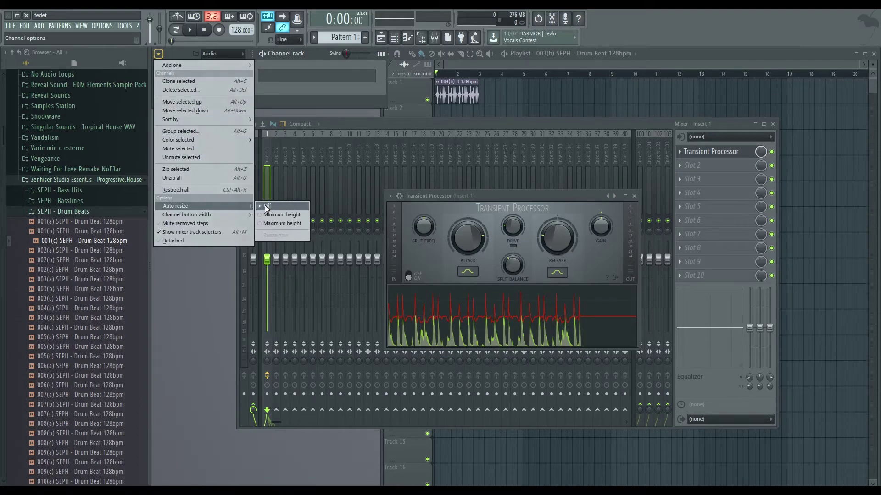
click(277, 216)
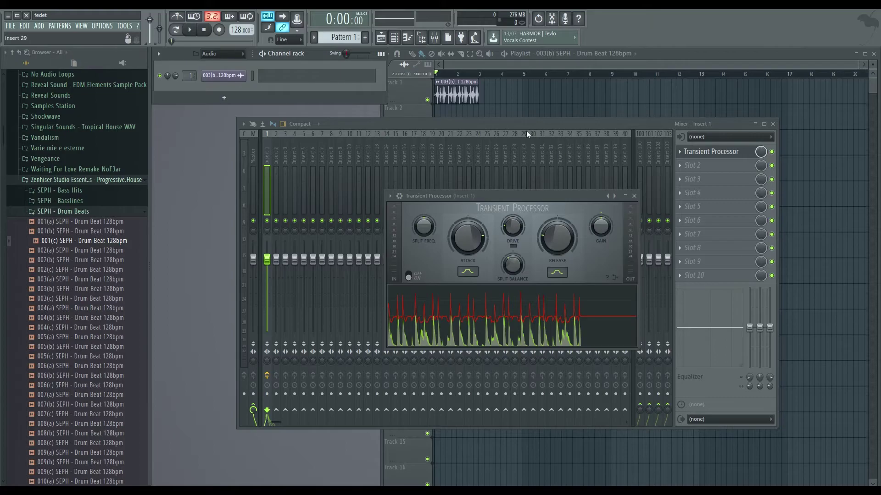
- Fill Track 1 of the playlist with repeated 003(b) SEPH drum beat clips up to bar 29 and maximize the playlist window
click(425, 90)
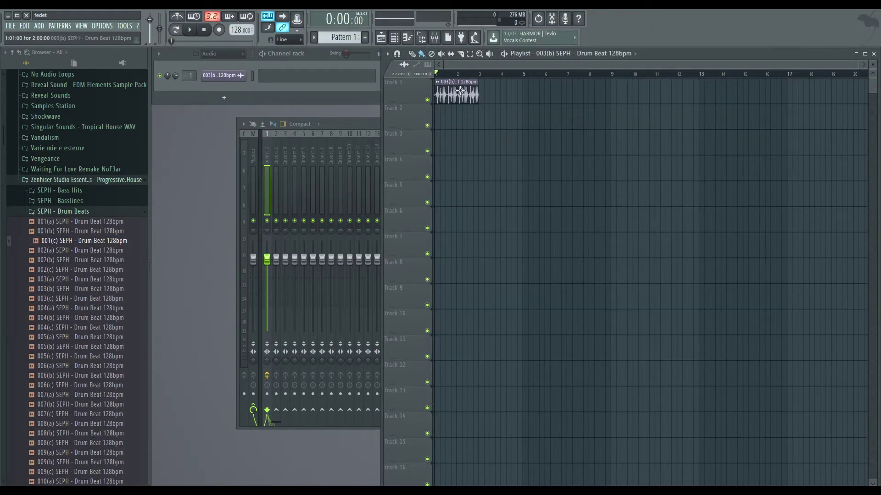
mouse_move(485, 100)
mouse_down()
mouse_move(865, 94)
mouse_move(852, 74)
mouse_up()
double_click(835, 54)
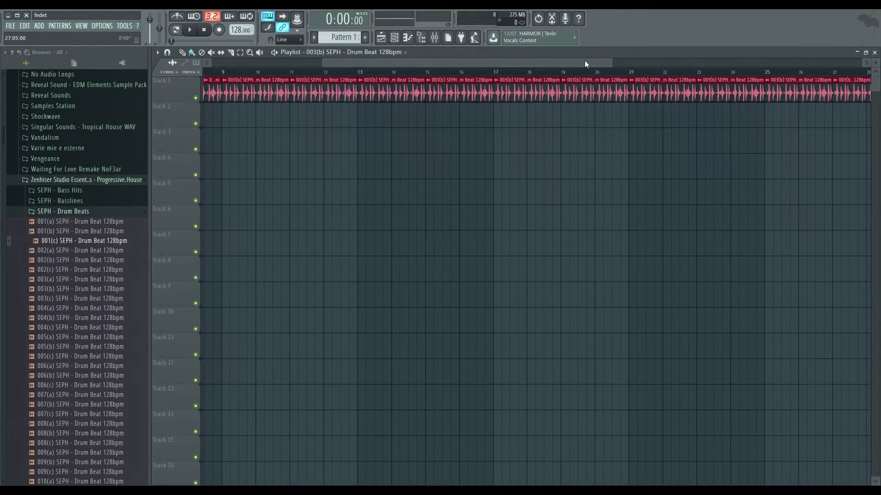
drag(525, 60, 336, 49)
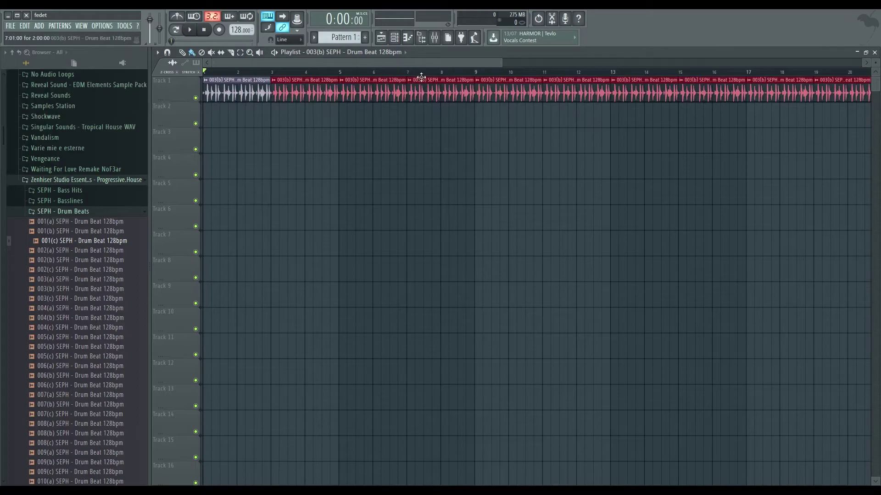
drag(503, 62, 294, 63)
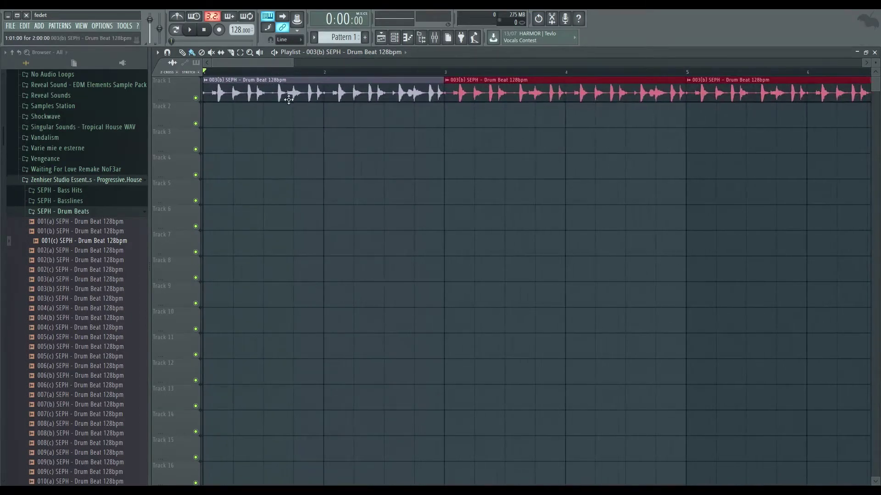
- Turn on continuous scrolling and play the song briefly to watch the playlist follow the playhead
click(284, 17)
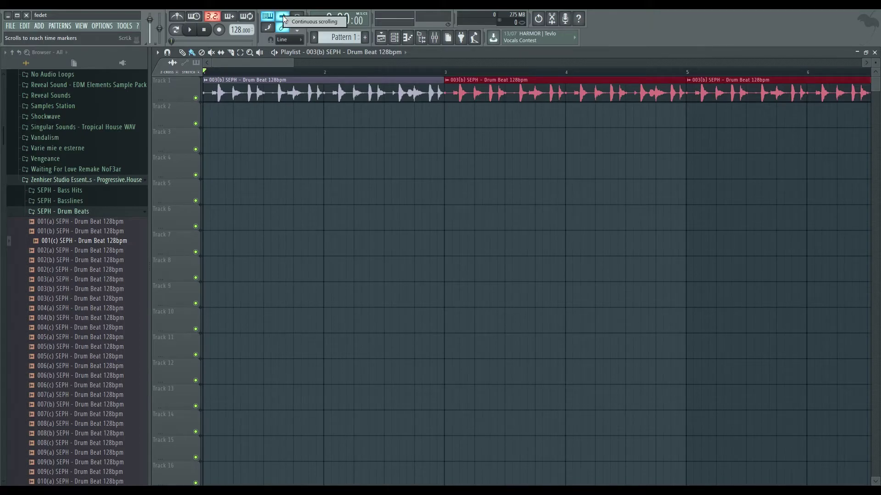
drag(294, 62, 262, 61)
click(190, 30)
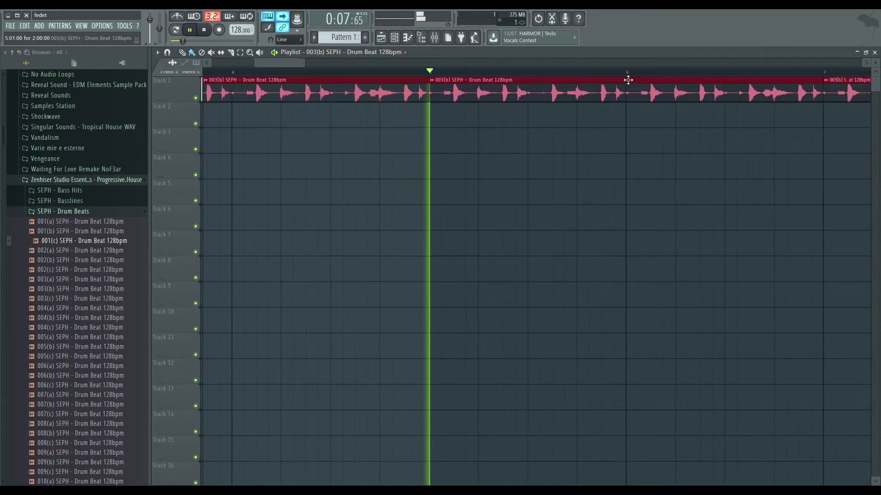
key(space)
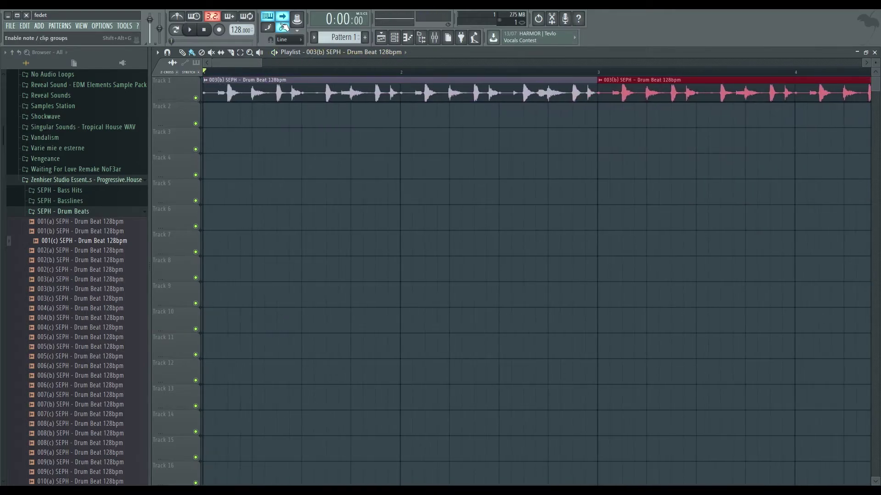
- Replay the drum loop from the start to examine how the playlist view scrolls during playback, stopping it each time
key(space)
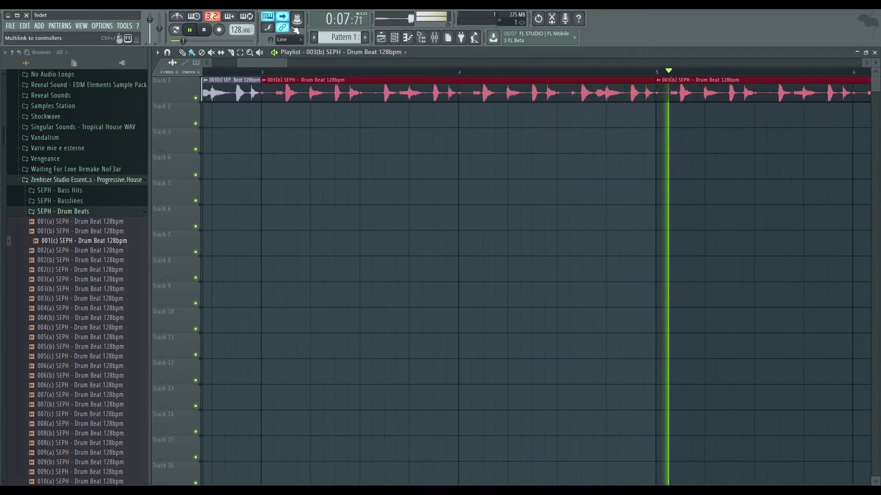
key(space)
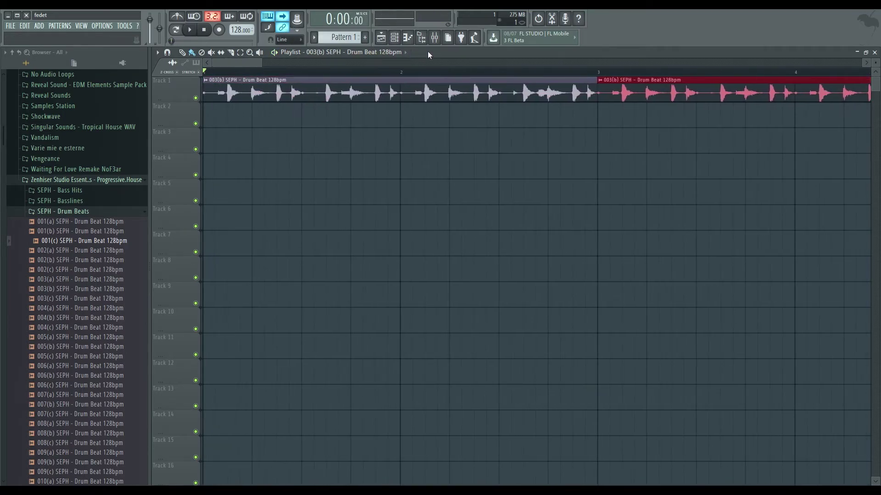
click(293, 22)
key(space)
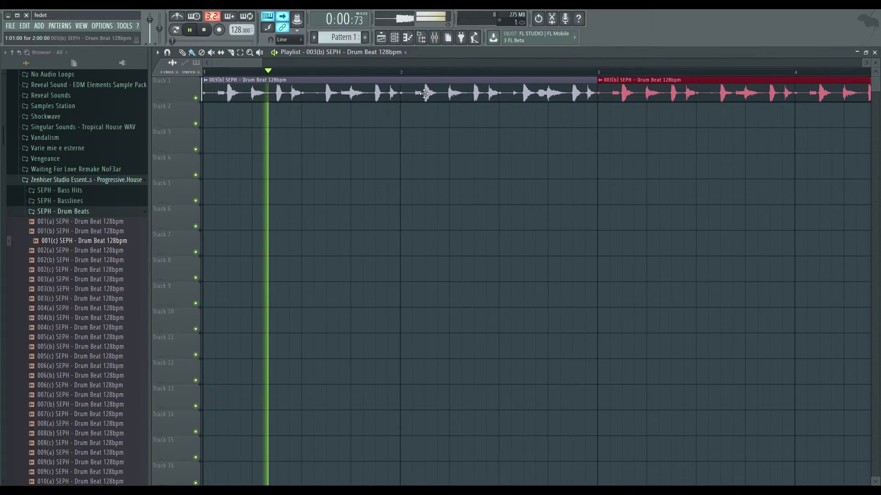
click(205, 31)
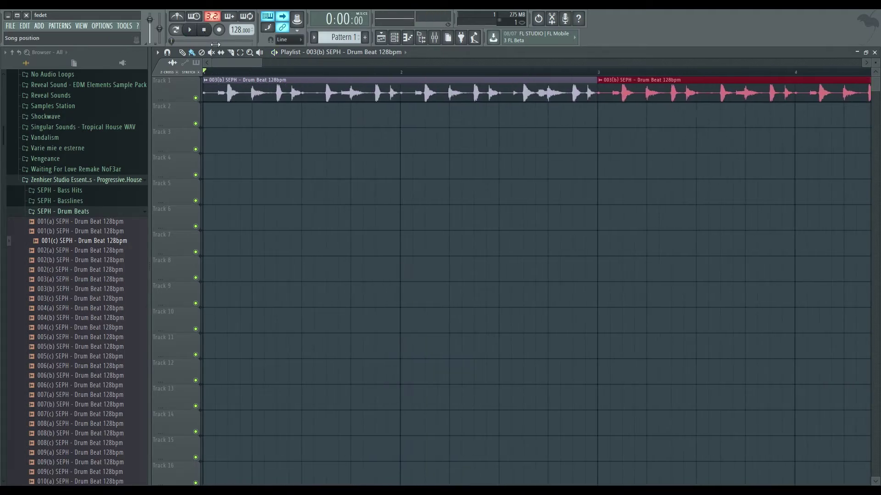
- Turn off incremental scrolling in the playlist's view options and test scrolling along the zoomed-in drum clip
drag(265, 63, 228, 69)
click(156, 52)
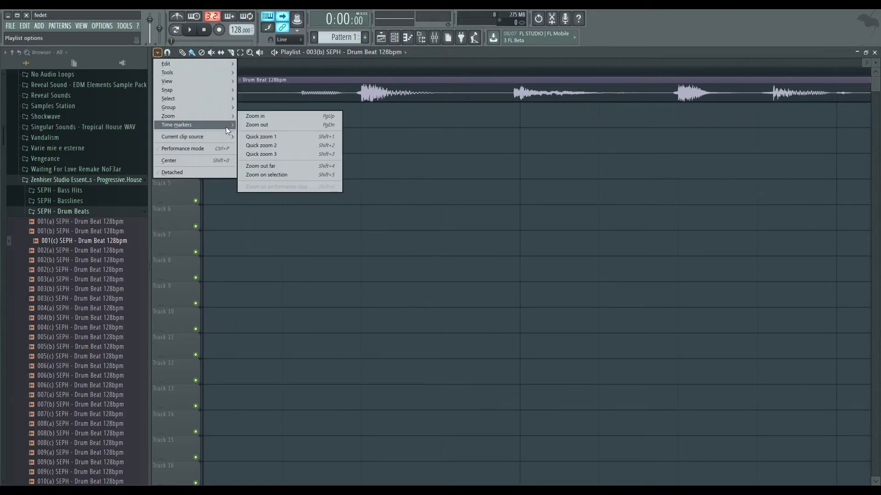
mouse_move(221, 84)
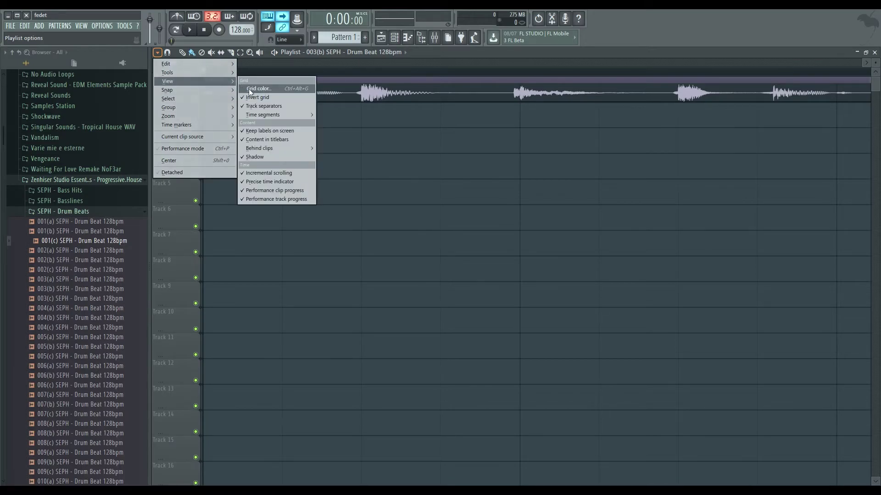
click(301, 172)
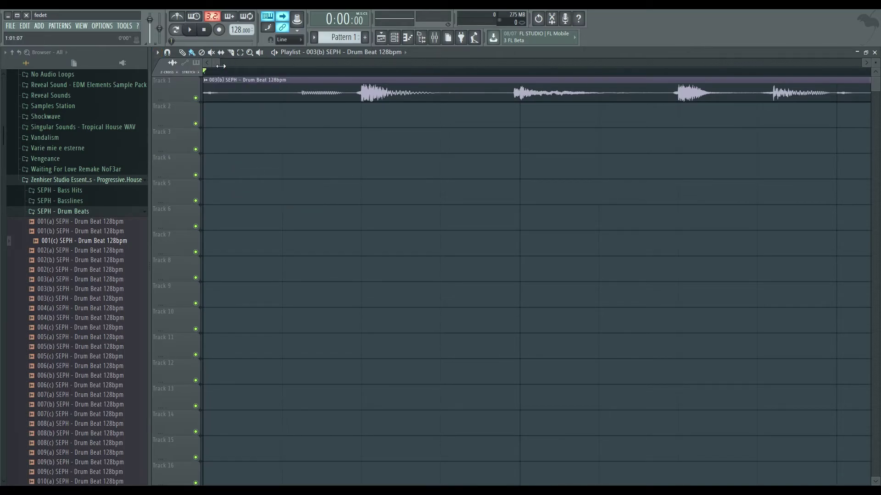
drag(222, 65, 216, 66)
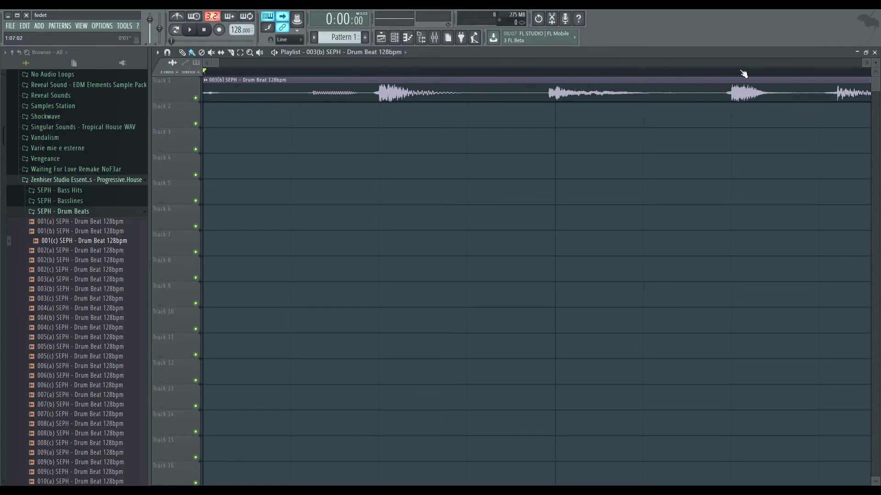
click(695, 67)
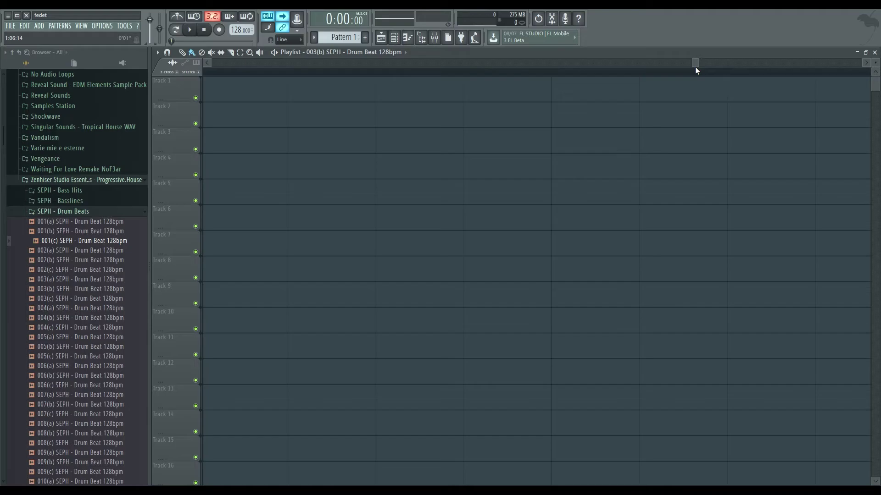
drag(692, 67, 158, 46)
- Turn incremental scrolling back on for the playlist and test scrolling in steps along the drum clip
click(156, 52)
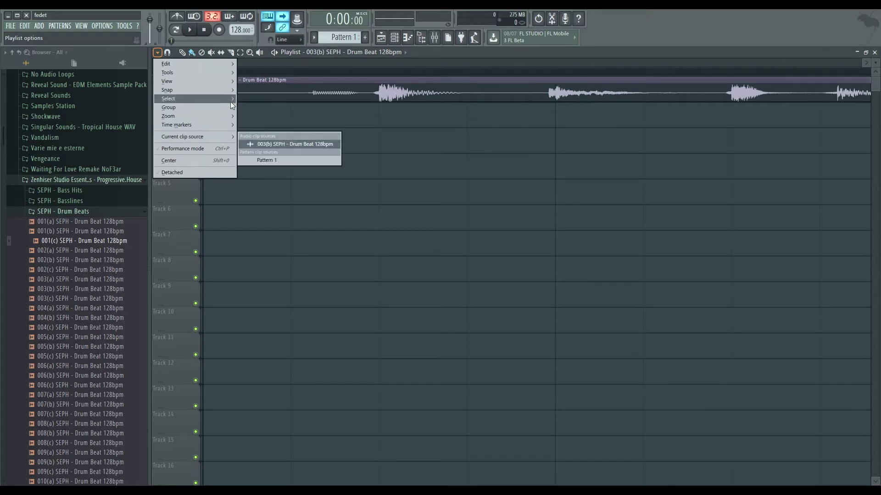
mouse_move(166, 81)
click(282, 173)
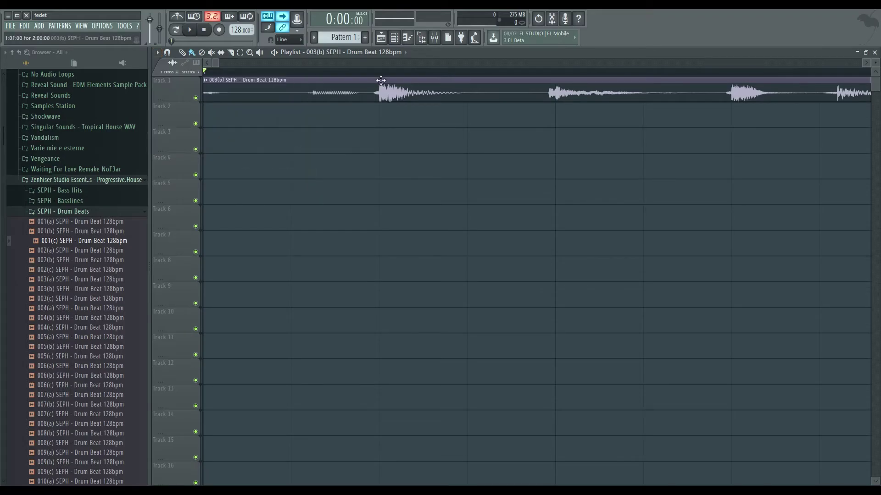
scroll(657, 62, right, 2)
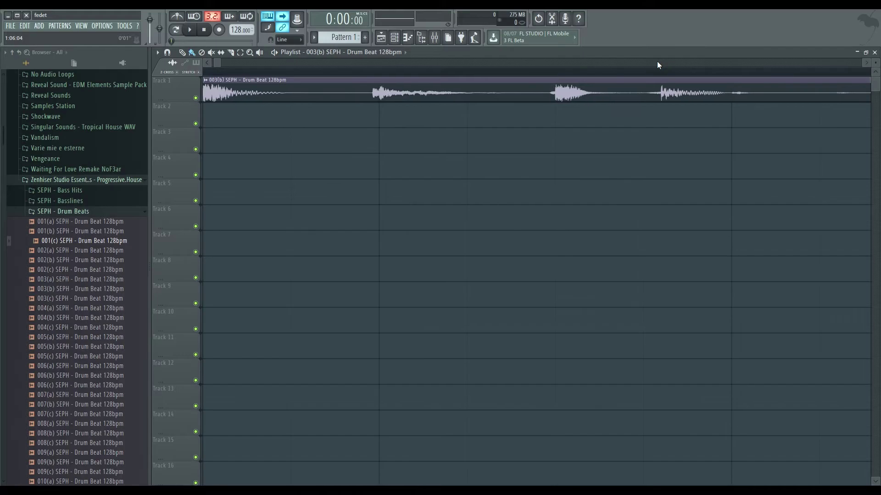
click(207, 63)
click(208, 62)
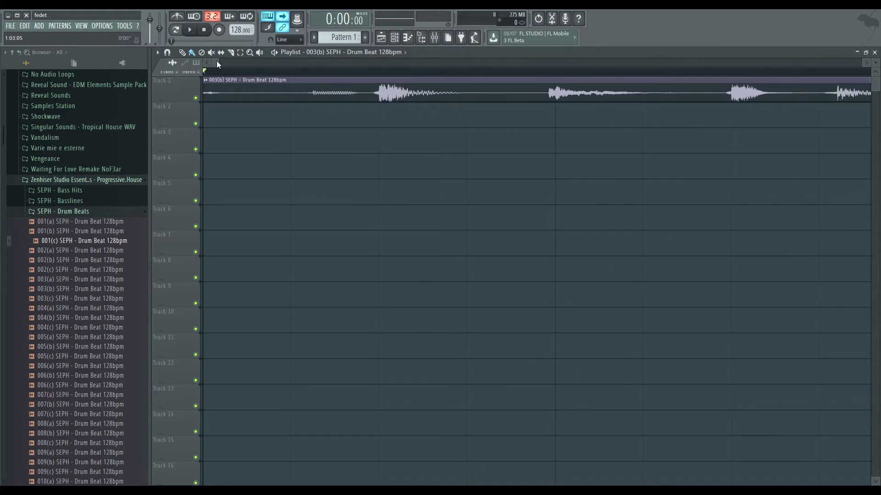
mouse_move(216, 60)
mouse_down()
mouse_move(367, 68)
mouse_move(824, 60)
mouse_move(206, 63)
mouse_up()
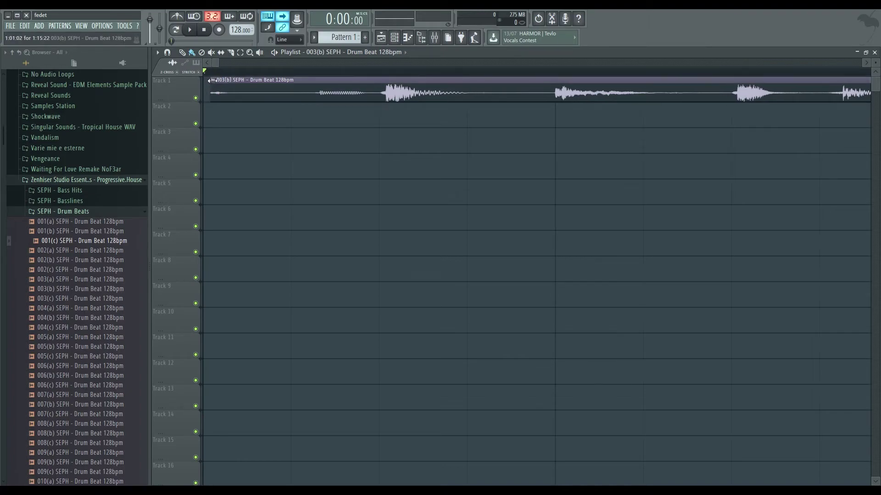
scroll(570, 63, right, 1)
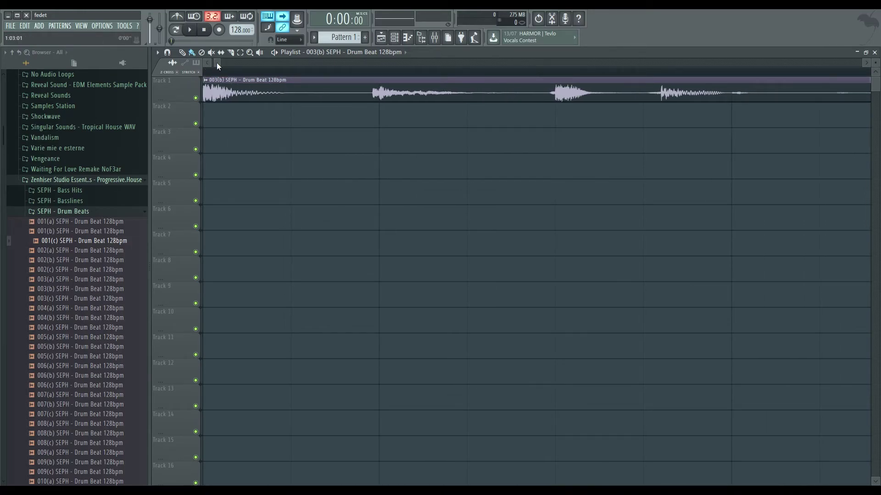
scroll(205, 67, left, 1)
- Restore the playlist window to its smaller size and bring the mixer to the front
drag(218, 63, 733, 55)
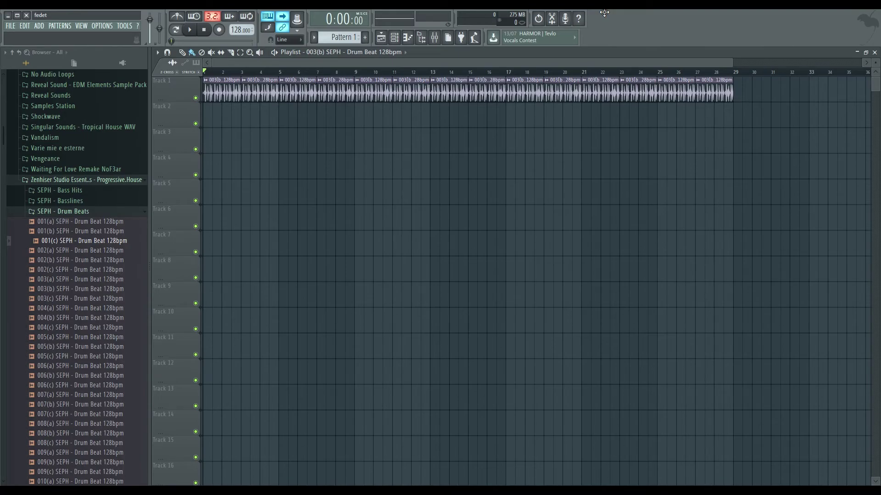
double_click(460, 54)
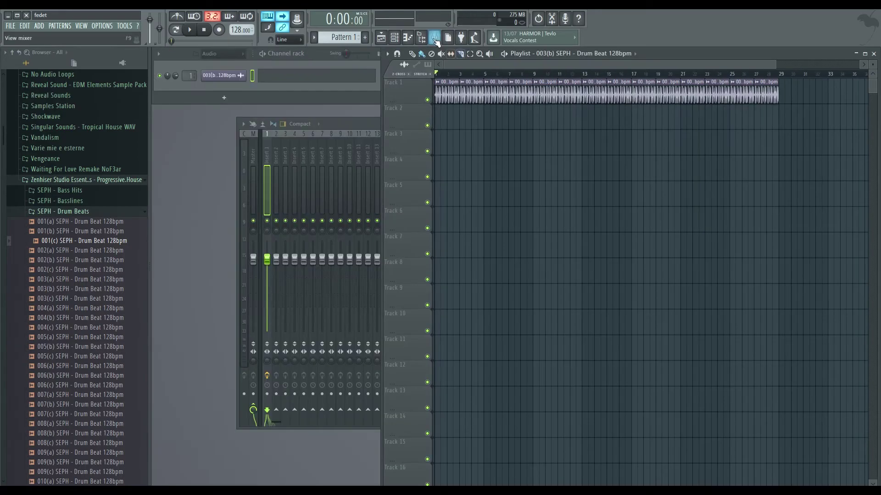
click(435, 39)
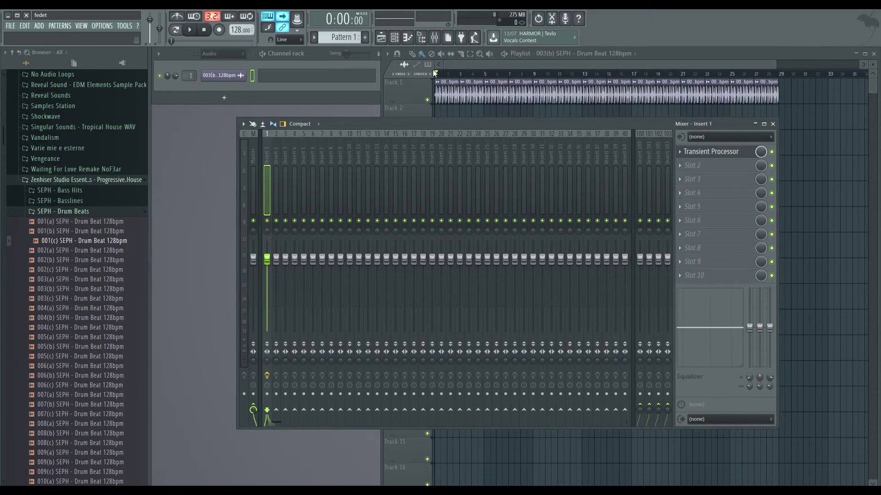
- Replace Transient Processor on mixer Insert 1 with ZGameEditor Visualizer and arrange its settings and display windows side by side
click(679, 151)
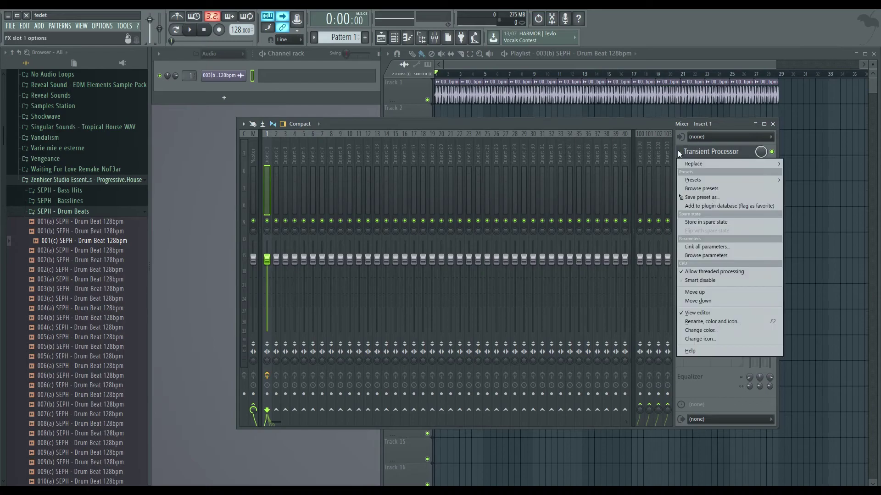
mouse_move(703, 165)
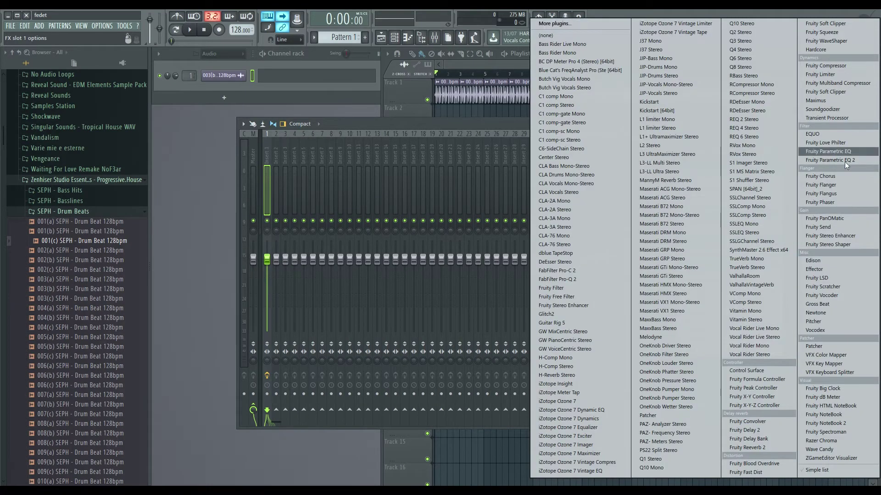
click(862, 457)
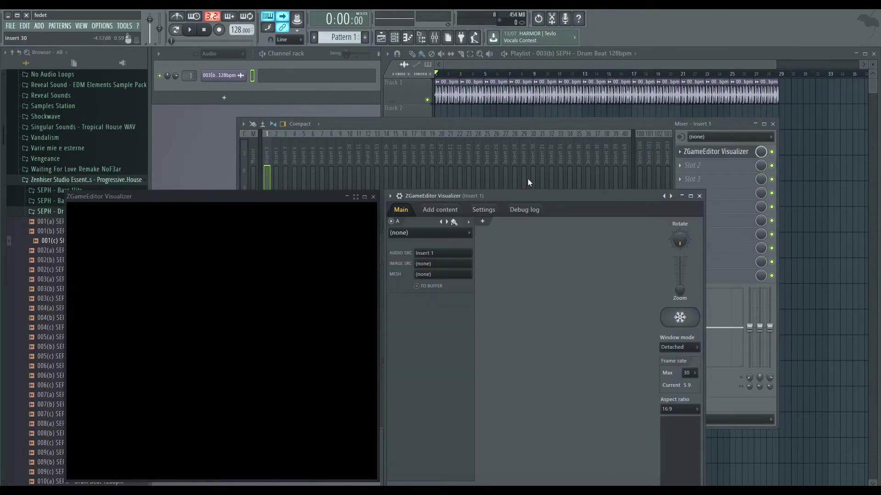
drag(504, 196, 575, 155)
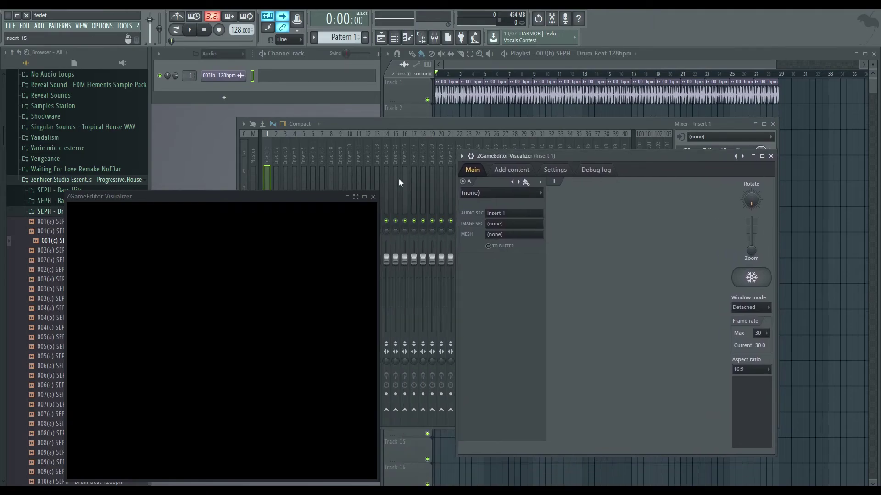
drag(302, 198, 364, 155)
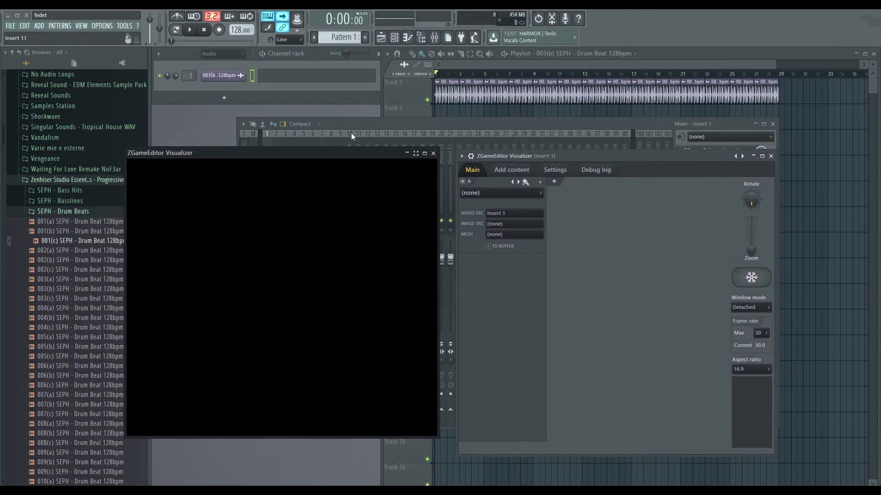
- Start playback and try the visualizer effects Lava and PeekMe on layer A, ending with CubicMatrix
click(190, 30)
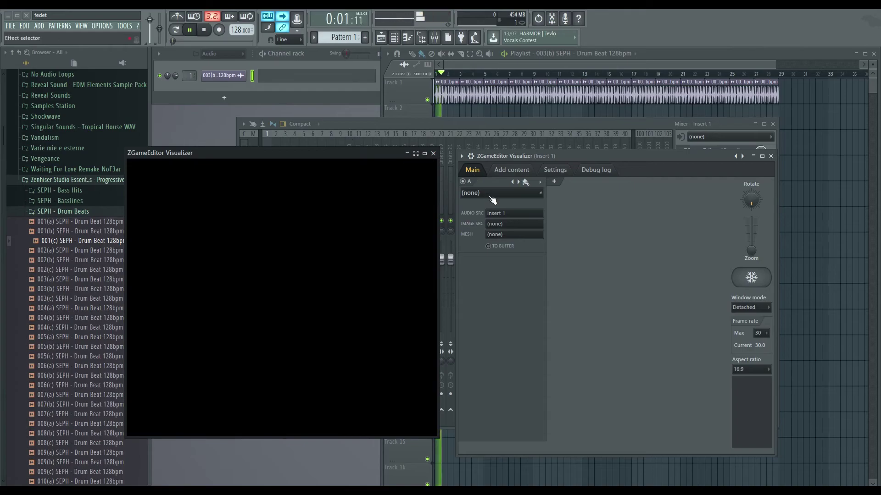
click(491, 200)
click(491, 164)
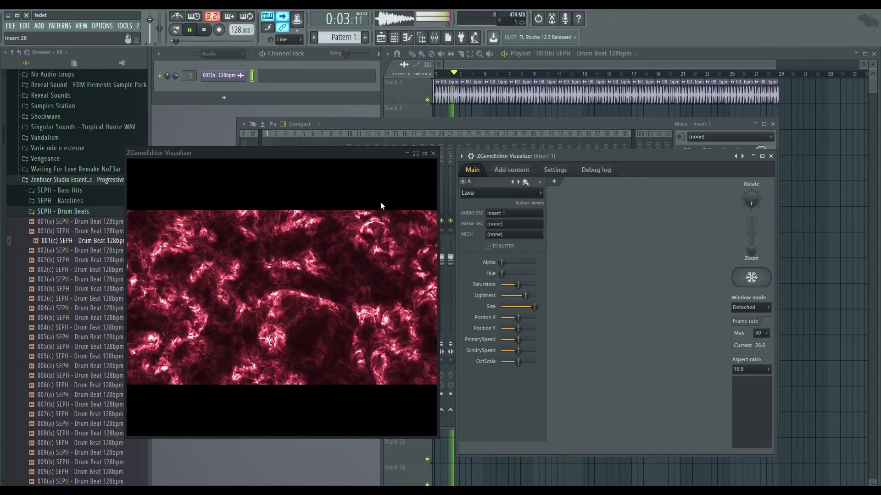
click(487, 193)
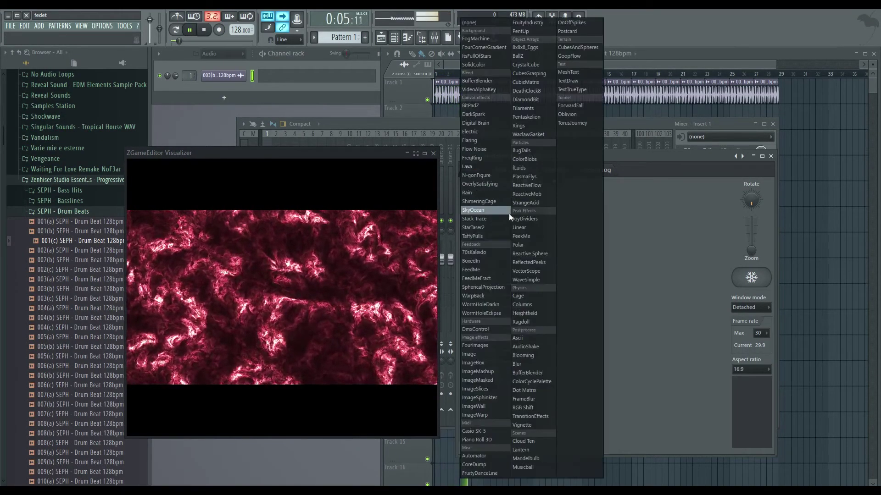
click(521, 236)
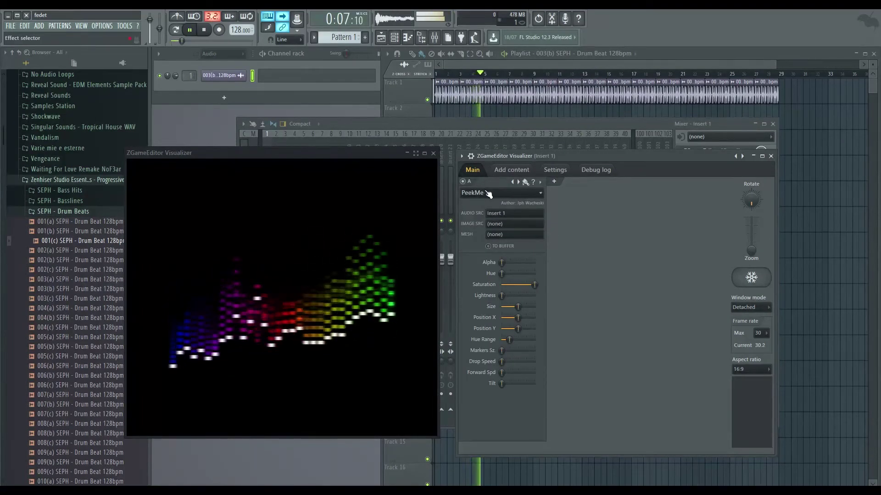
click(488, 194)
click(533, 104)
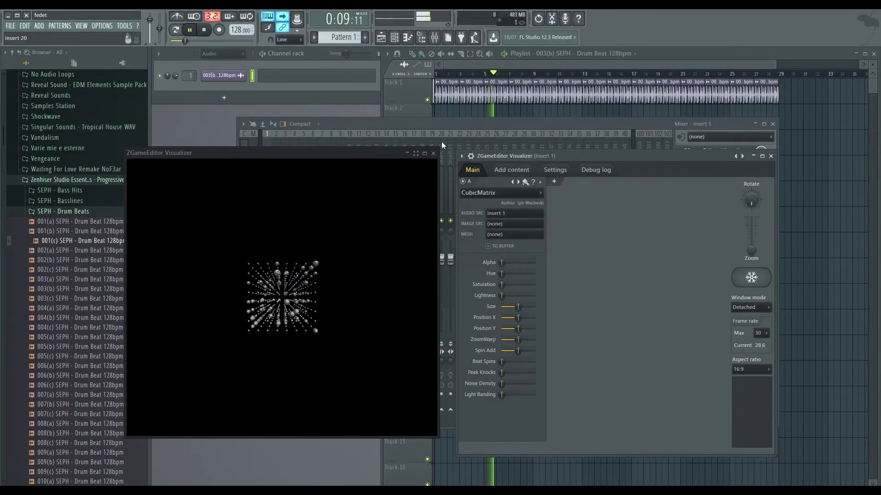
- Switch layer A to the Digital Brain effect, tune its Hue, Saturation, Position X, Style0, Sharpness and Contrast, and stop playback
click(488, 193)
click(479, 123)
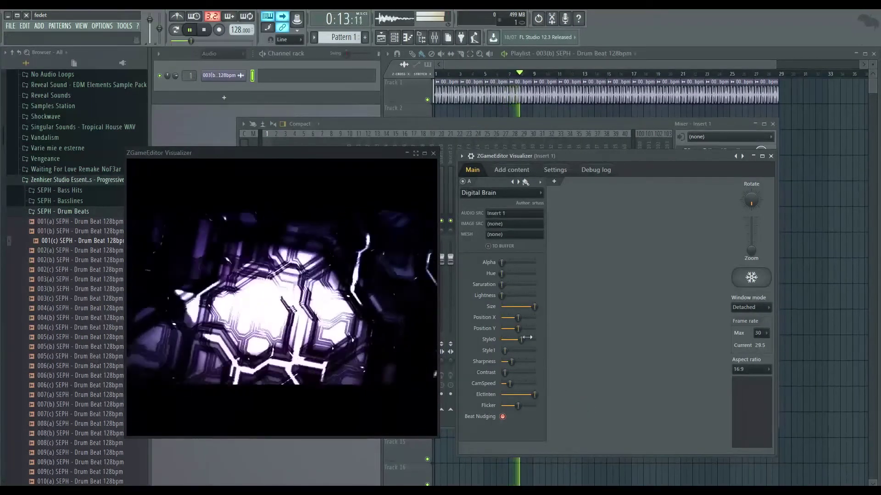
drag(501, 263, 505, 340)
drag(522, 263, 501, 263)
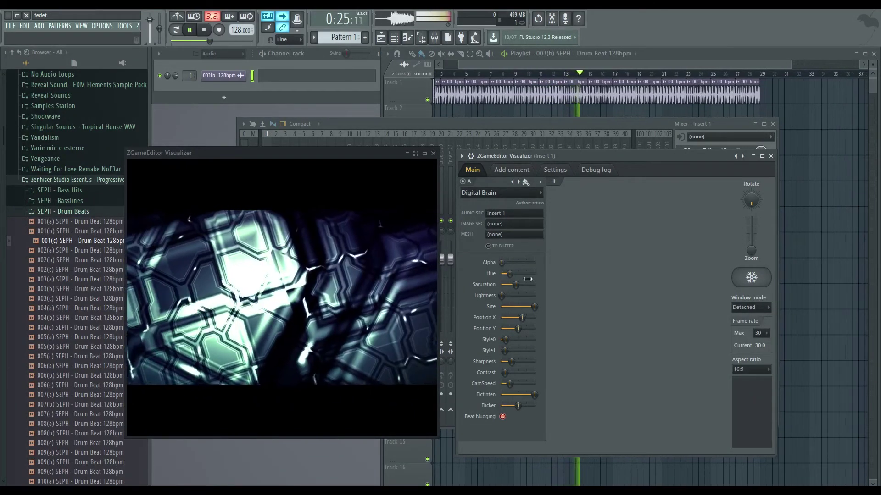
mouse_move(511, 362)
mouse_down()
mouse_move(501, 362)
mouse_move(516, 362)
mouse_move(510, 372)
mouse_up()
key(space)
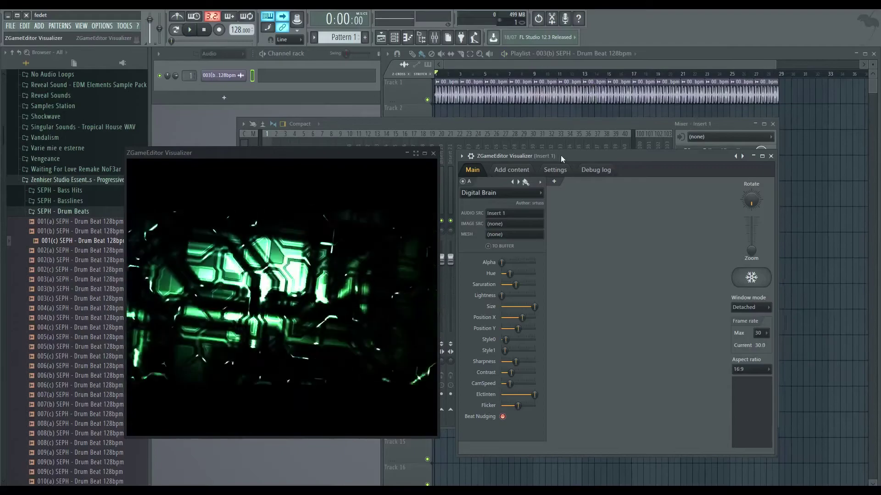
- Look through the visualizer's content, settings and debug log pages, and examine the Stereoscopic options
click(511, 170)
click(556, 170)
click(591, 170)
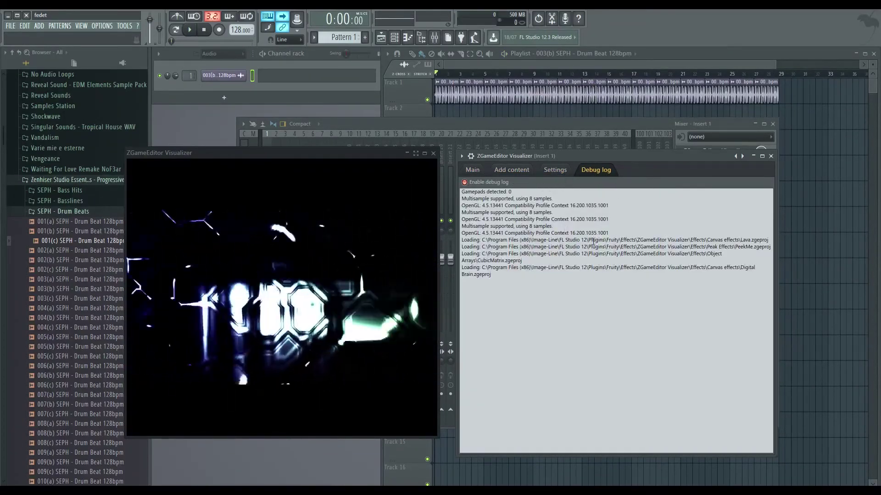
click(556, 171)
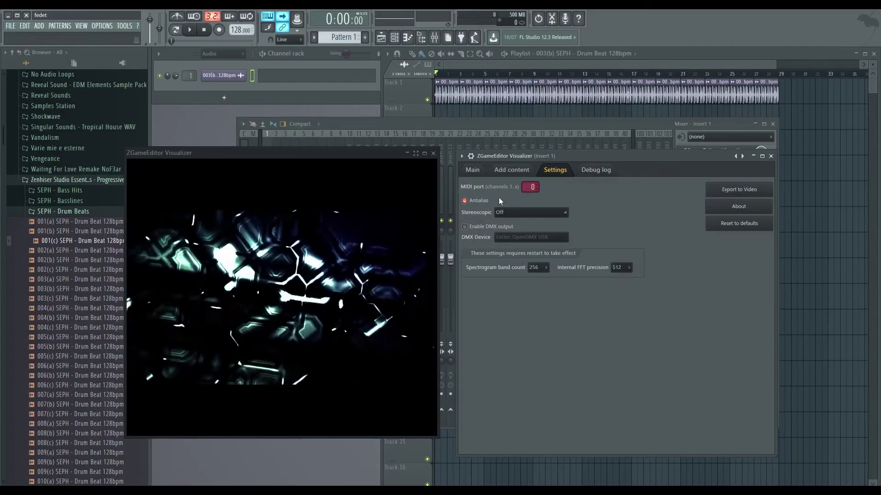
click(525, 213)
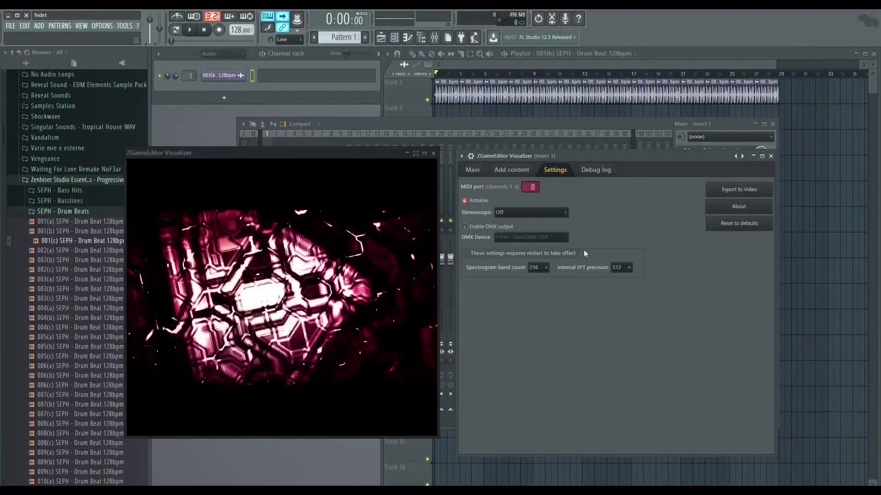
- Set the visualizer's internal FFT precision to 1024 with a spectrogram band count of 256, and return to the layer A effect controls
click(628, 267)
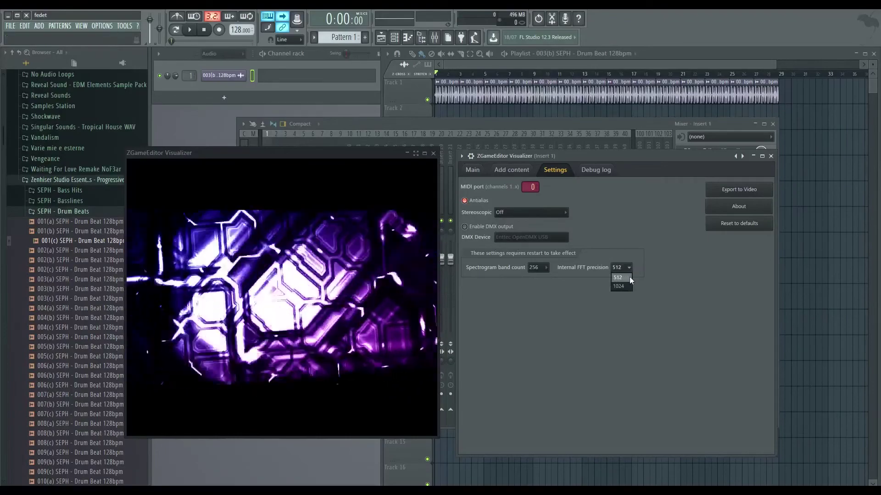
click(619, 287)
click(545, 268)
click(543, 303)
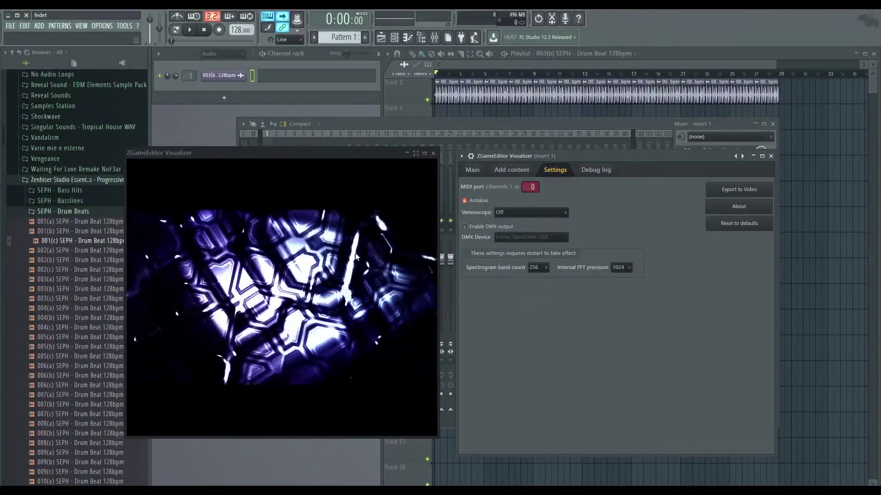
click(510, 172)
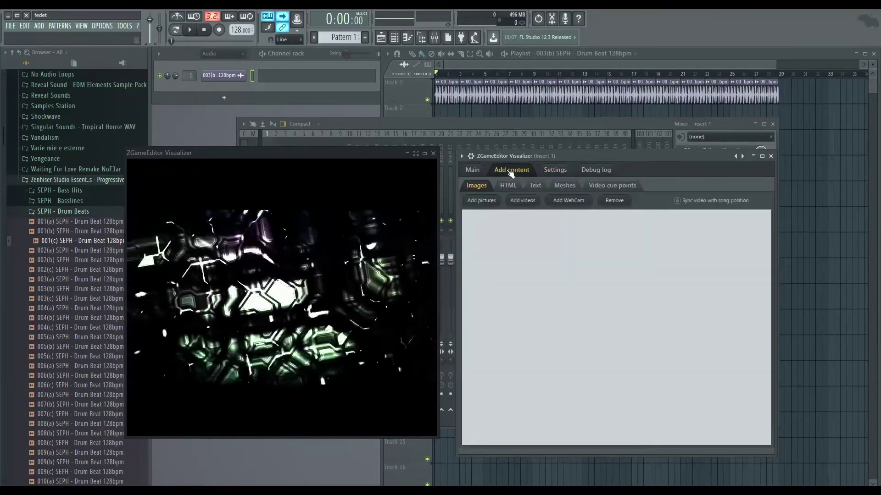
click(472, 170)
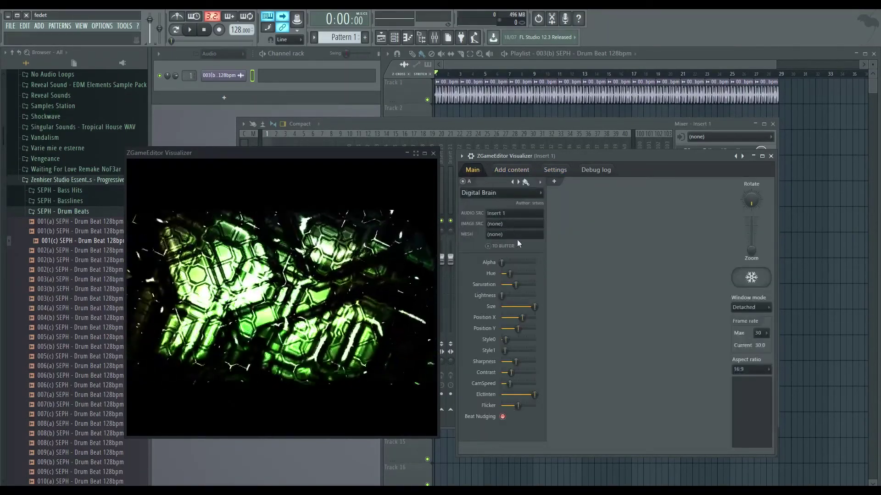